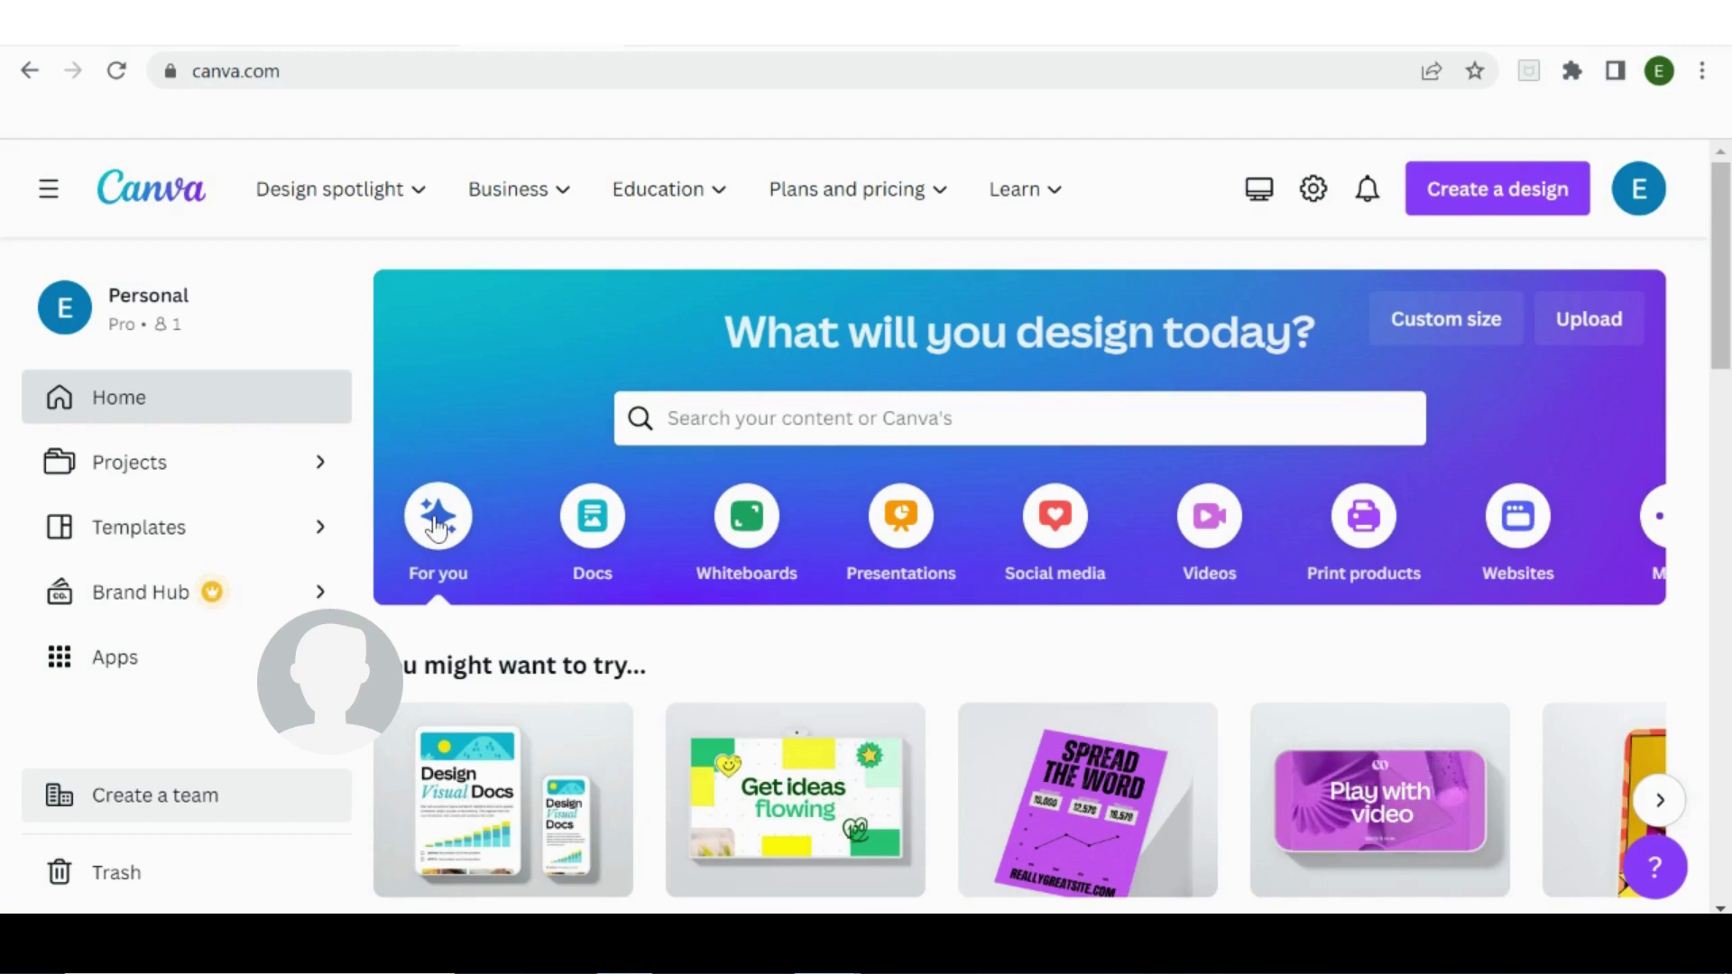
Browse the Docs, Whiteboards, Presentations and Social media categories on Canva's home page.
{"action": "scroll", "coordinate": [442, 567], "scroll_direction": "down", "scroll_amount": 1}
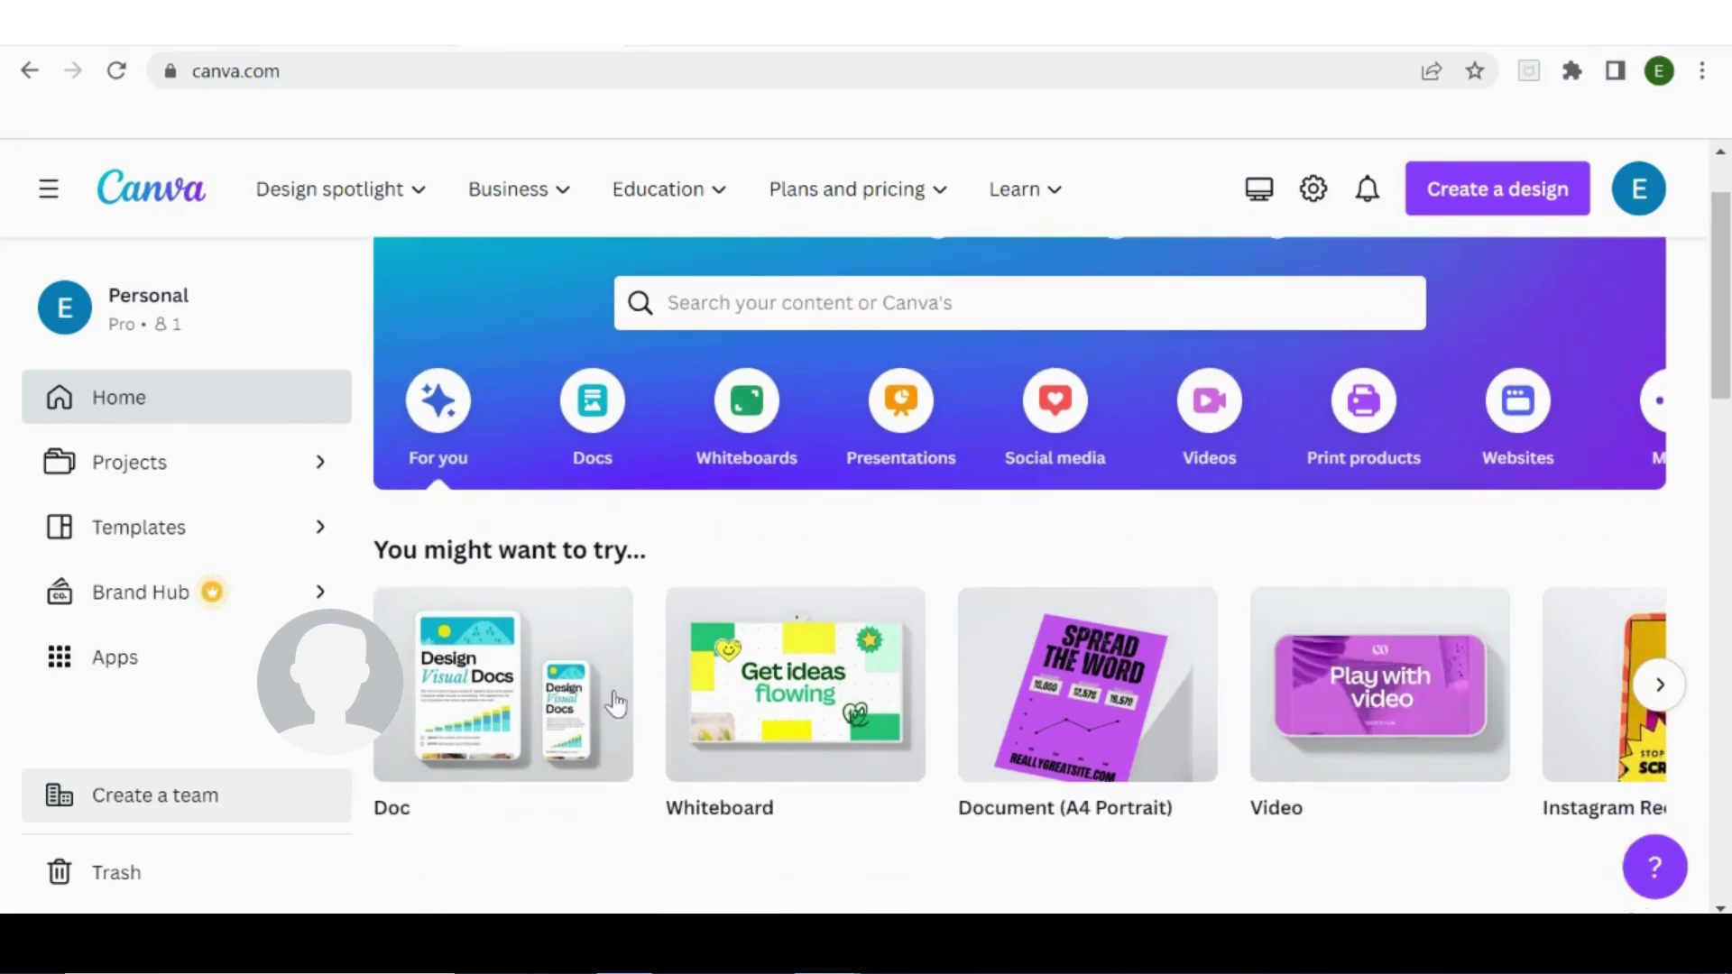
{"action": "scroll", "coordinate": [1317, 730], "scroll_direction": "right", "scroll_amount": 10}
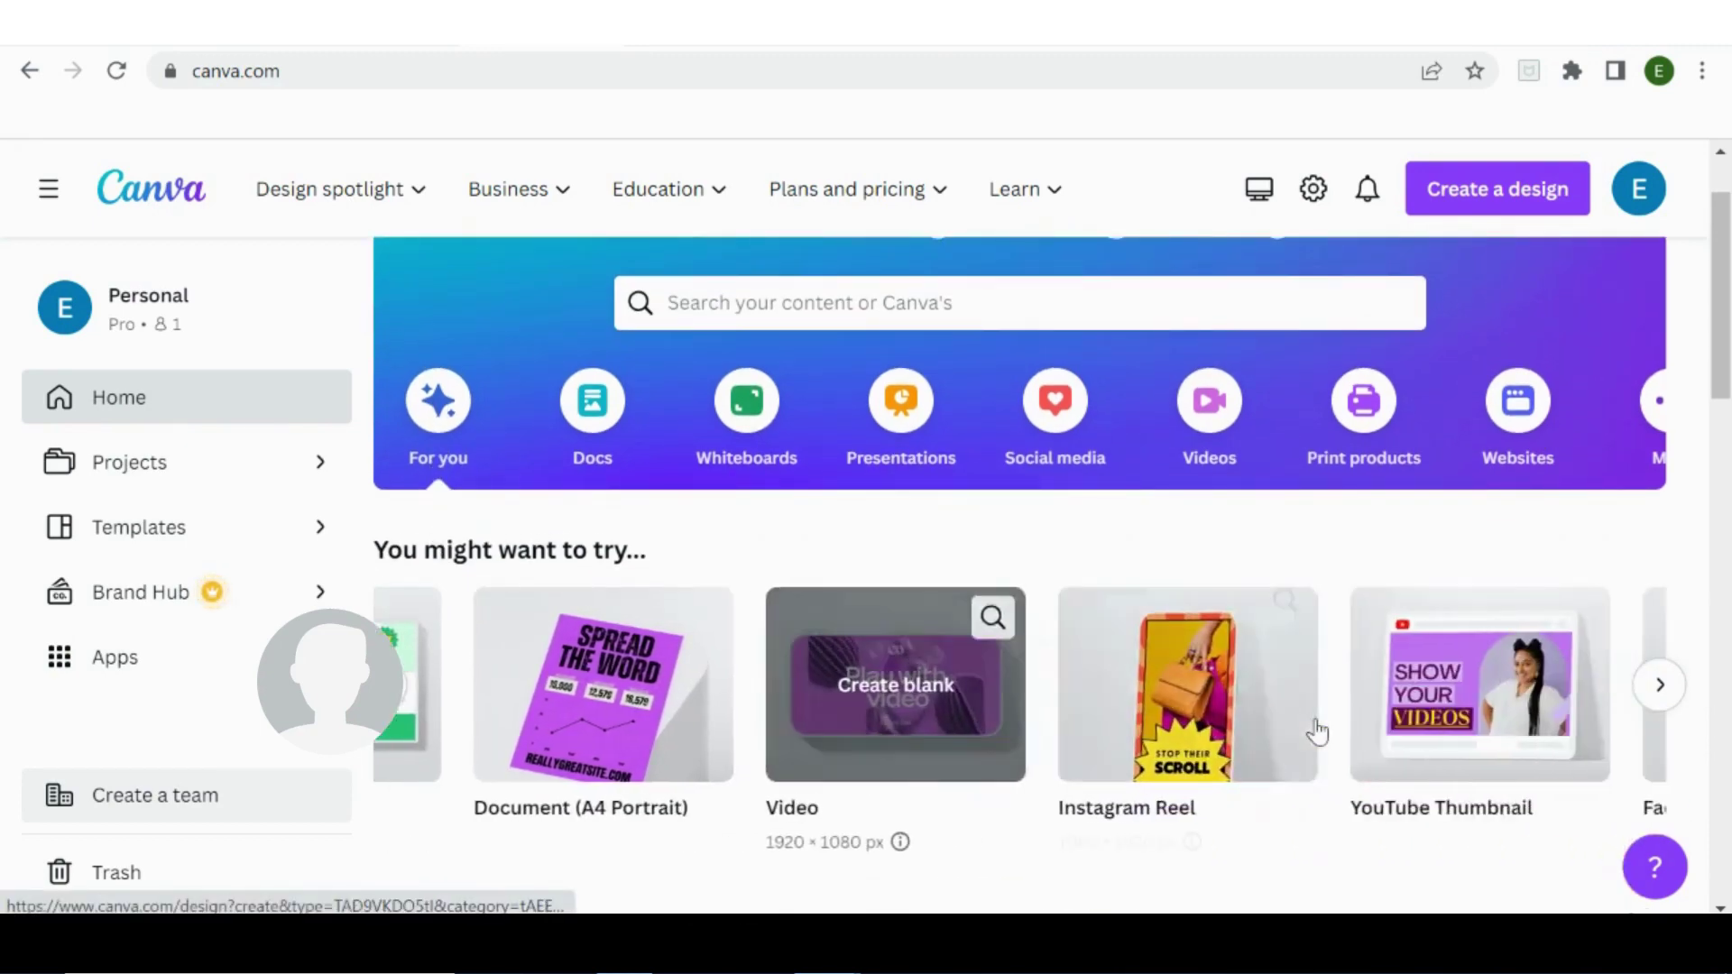
{"action": "scroll", "coordinate": [1318, 731], "scroll_direction": "right", "scroll_amount": 12}
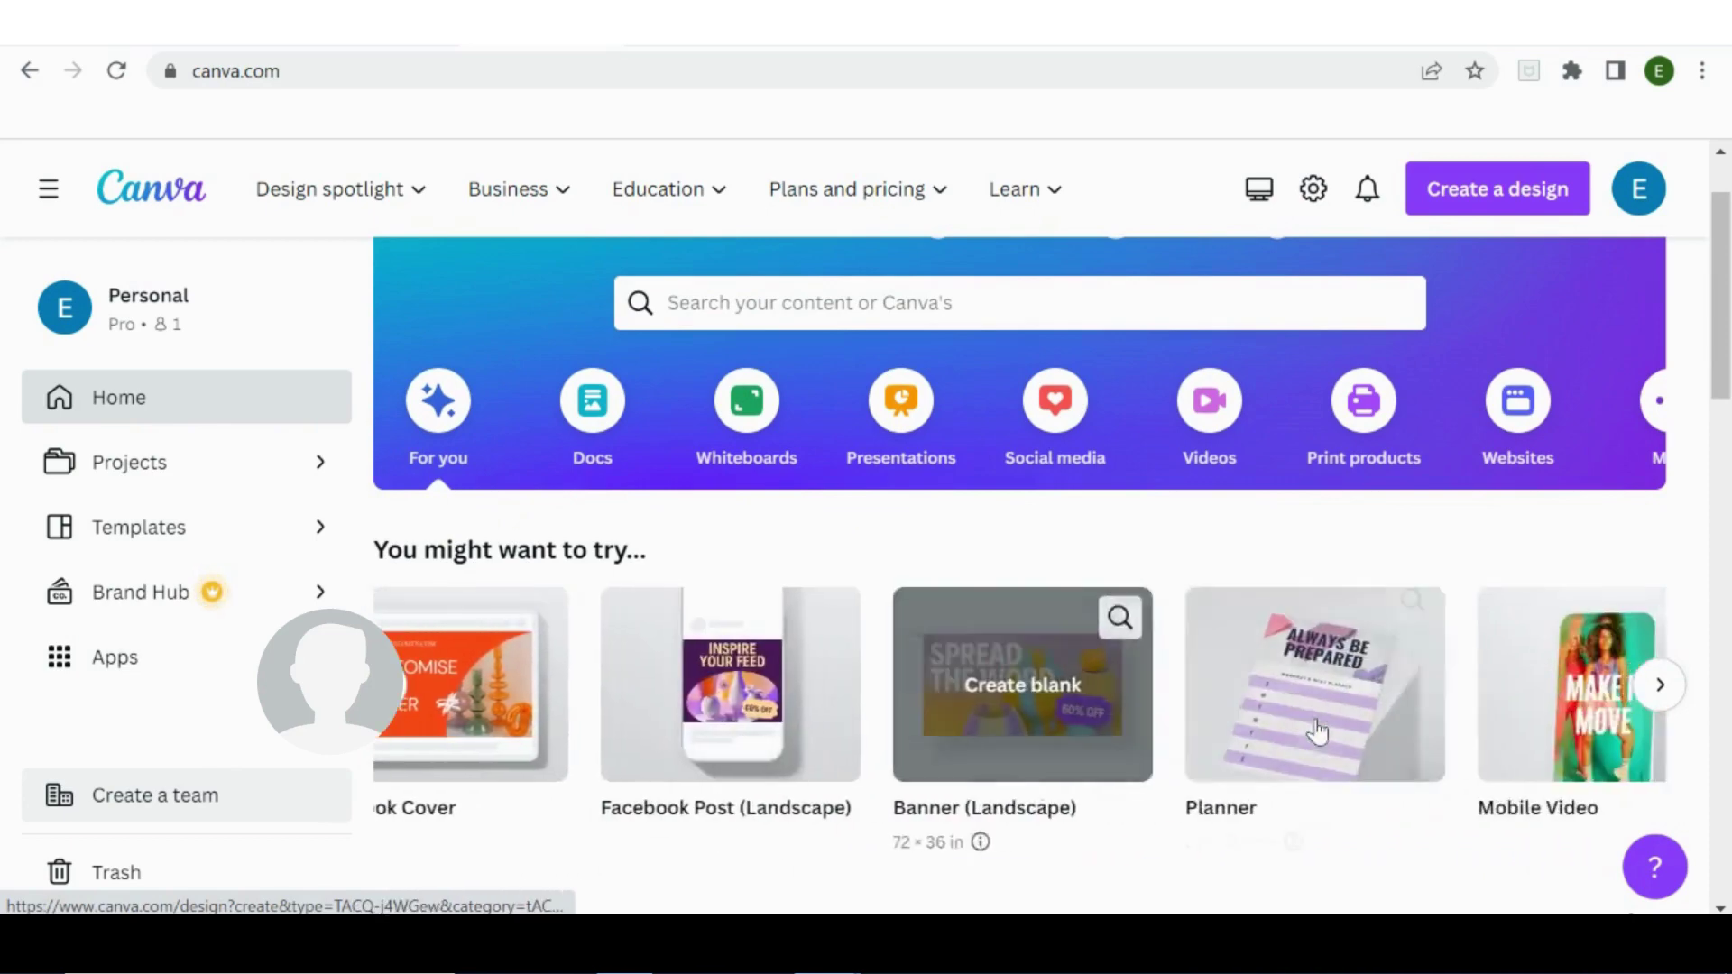
{"action": "scroll", "coordinate": [1318, 730], "scroll_direction": "right", "scroll_amount": 10}
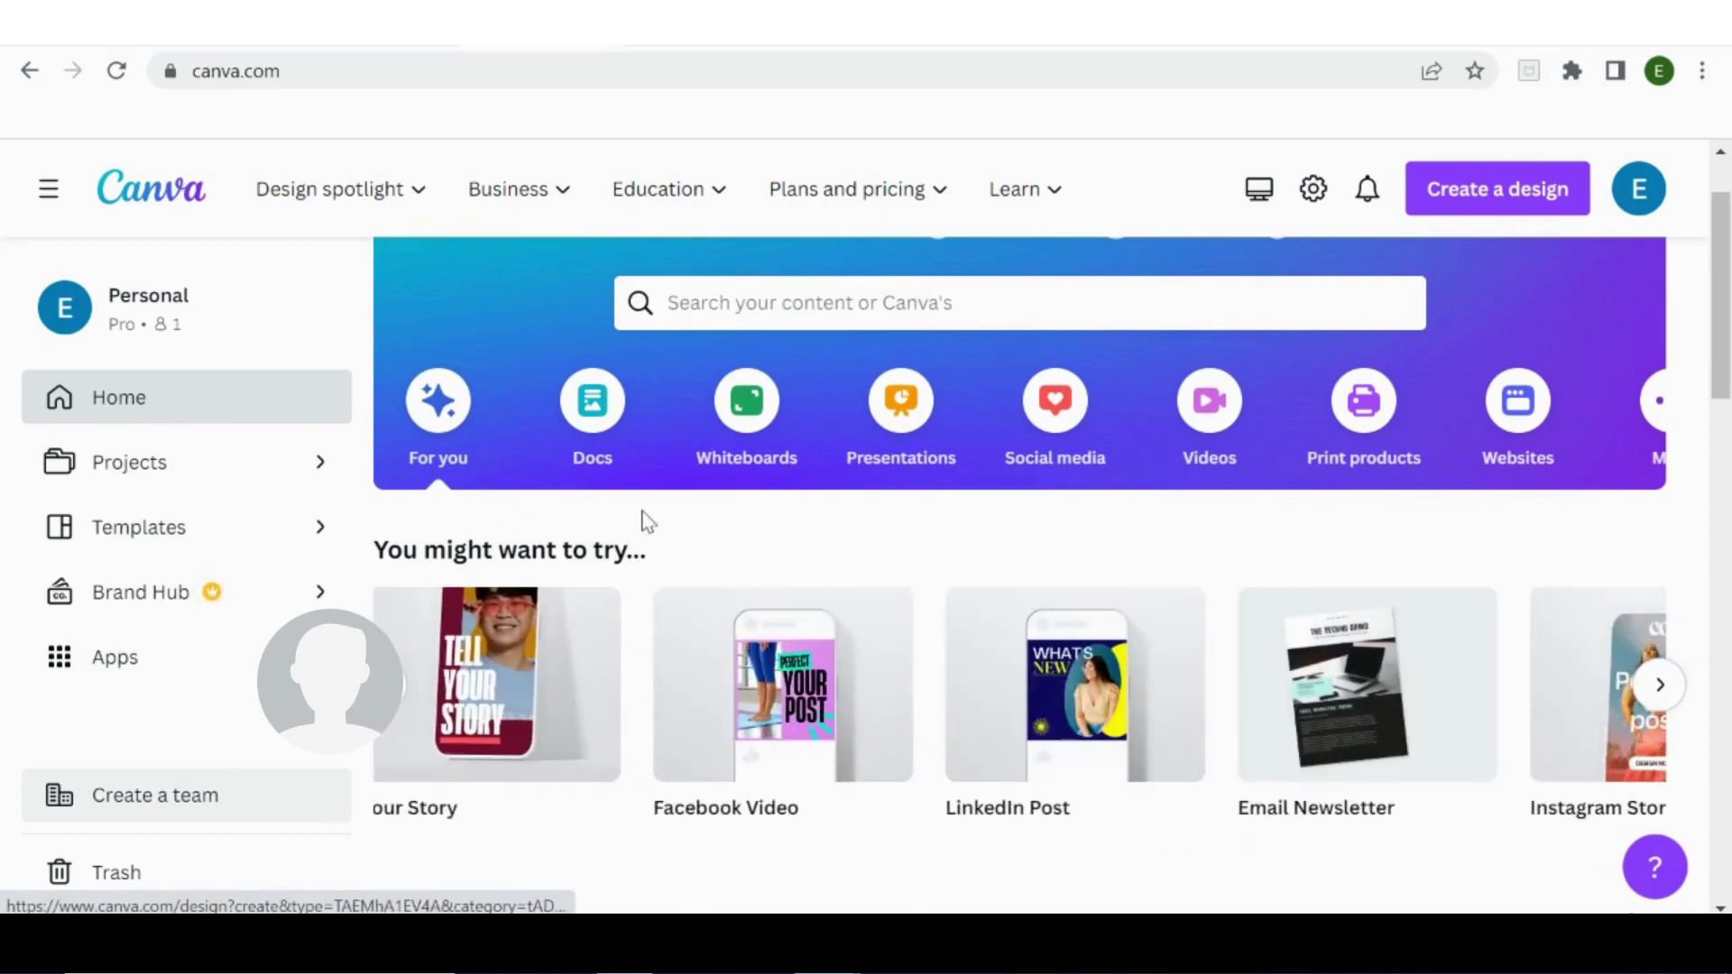
{"action": "left_click", "coordinate": [591, 438]}
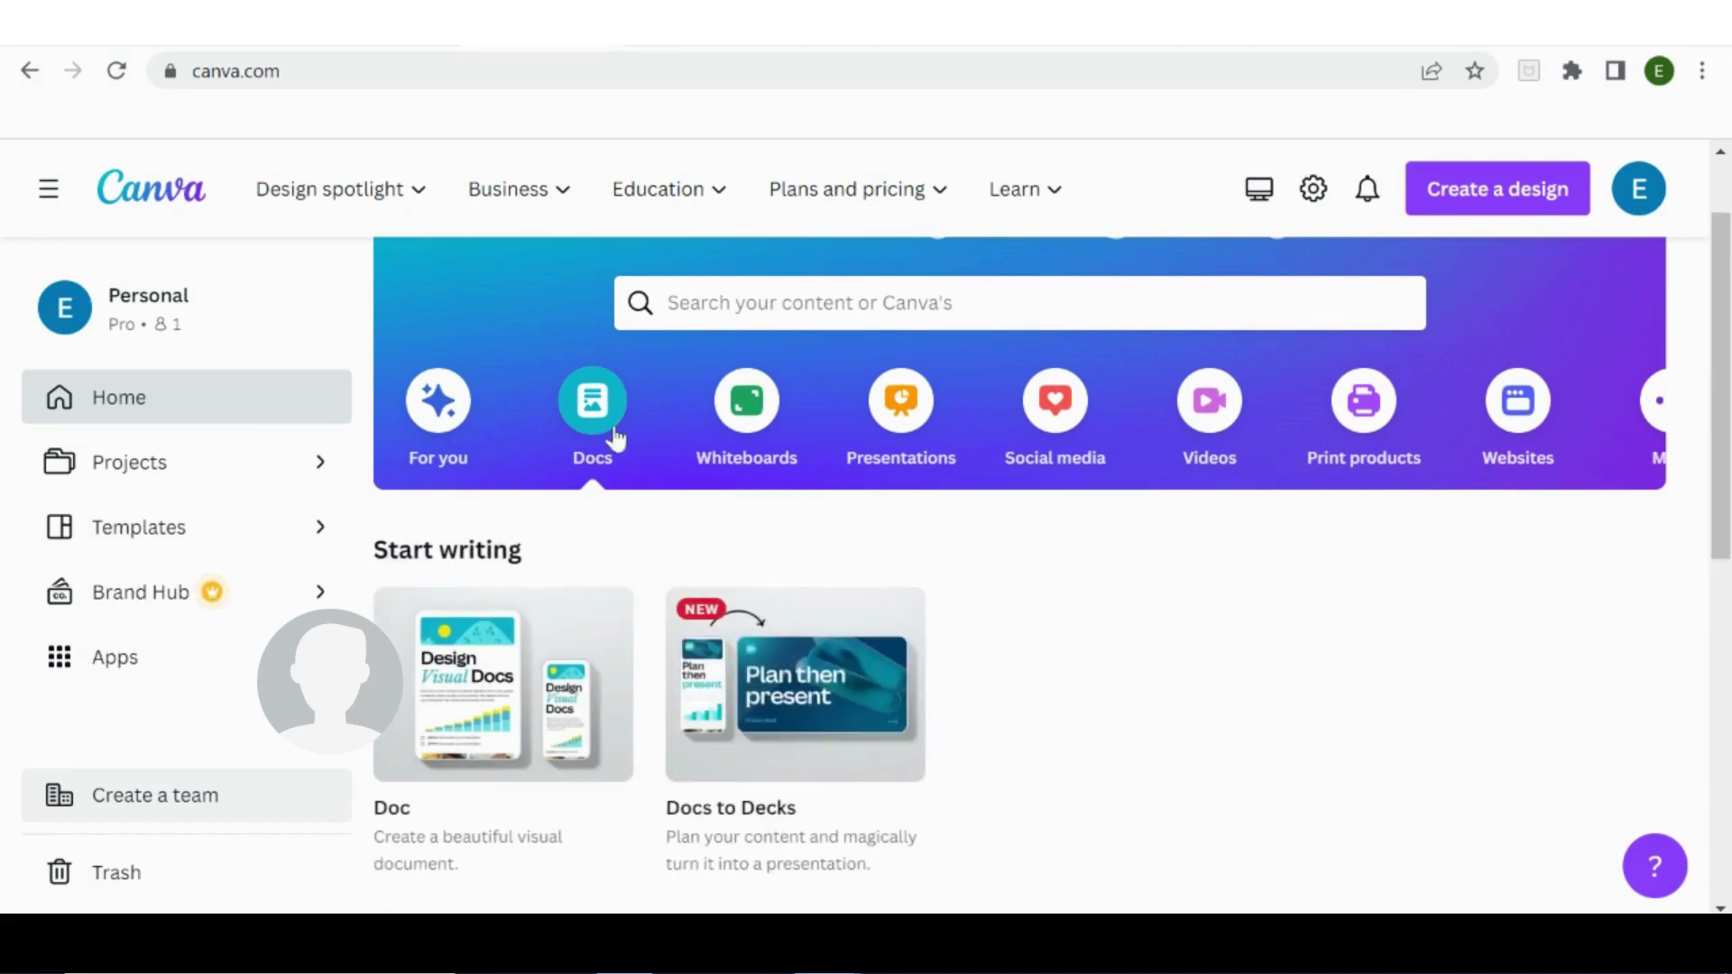
{"action": "left_click", "coordinate": [729, 435]}
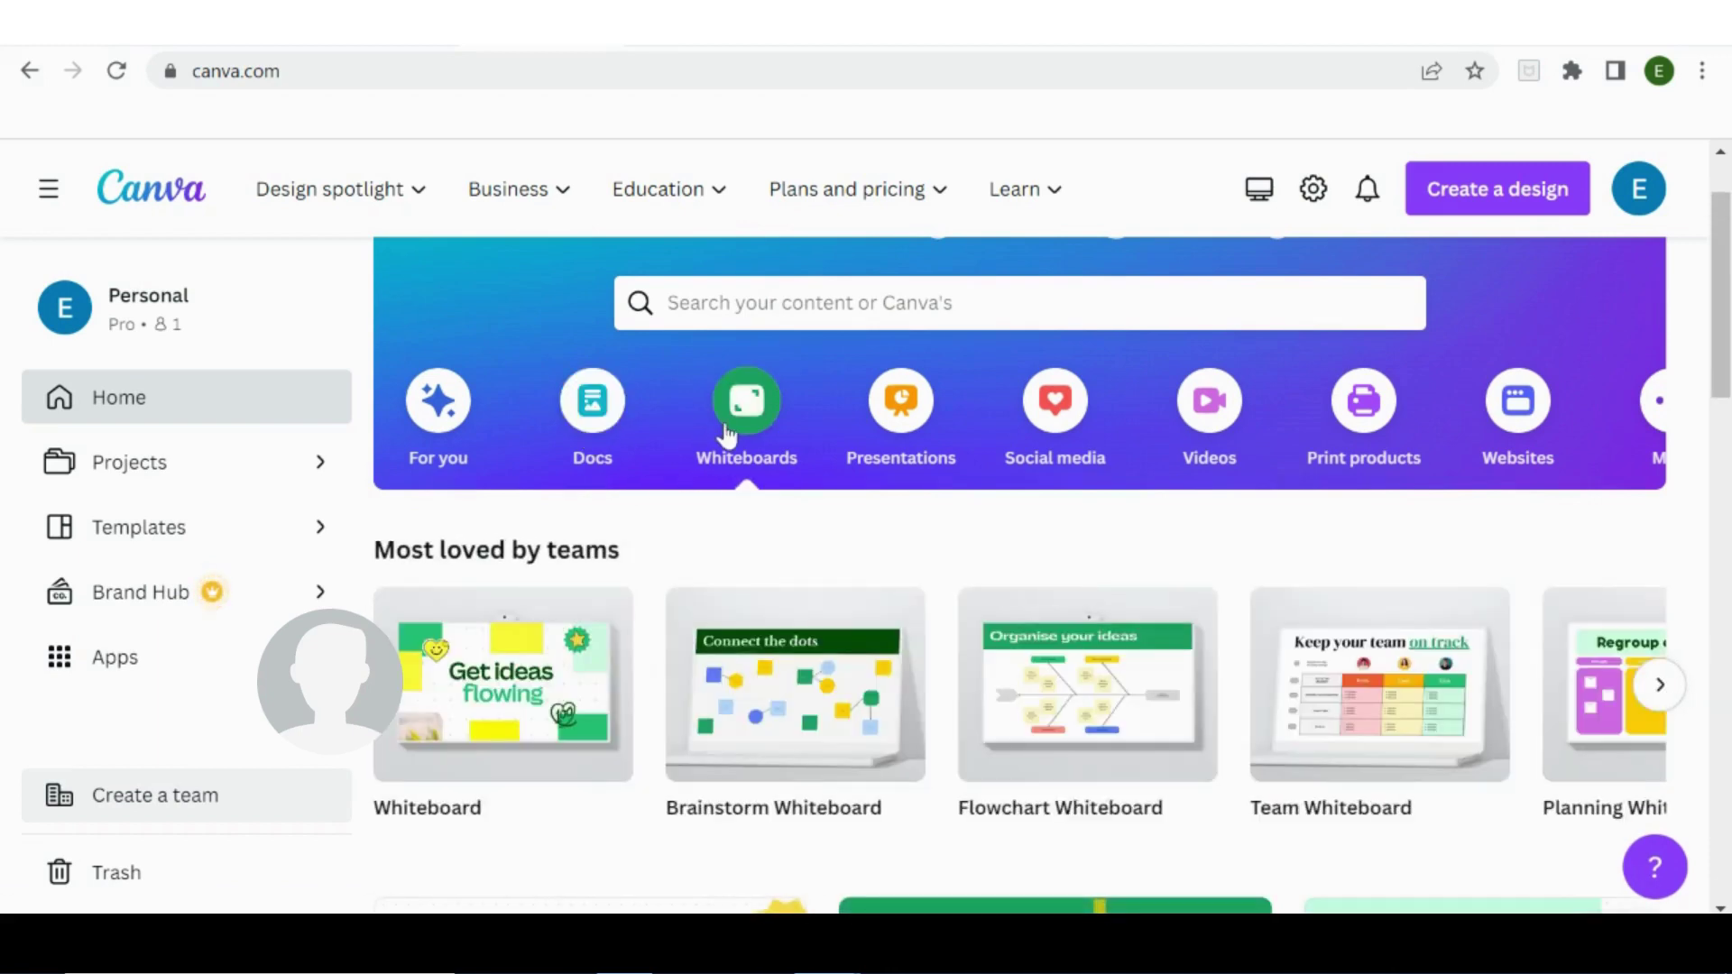
{"action": "left_click", "coordinate": [922, 432]}
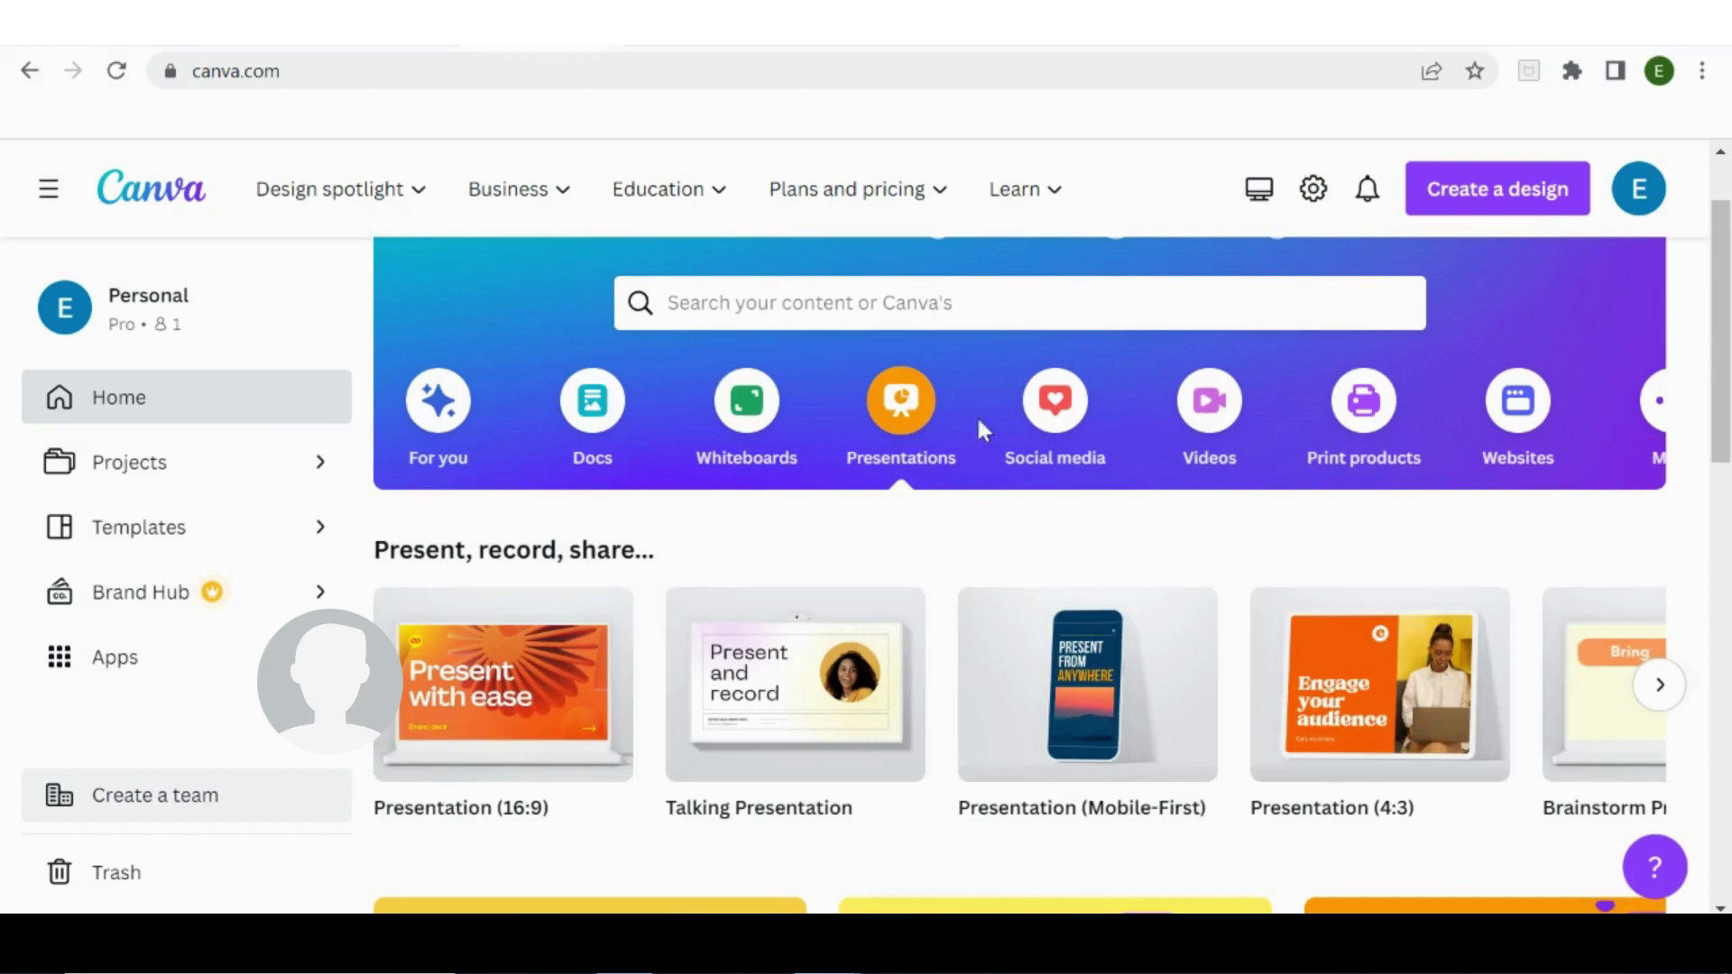
{"action": "left_click", "coordinate": [1065, 433]}
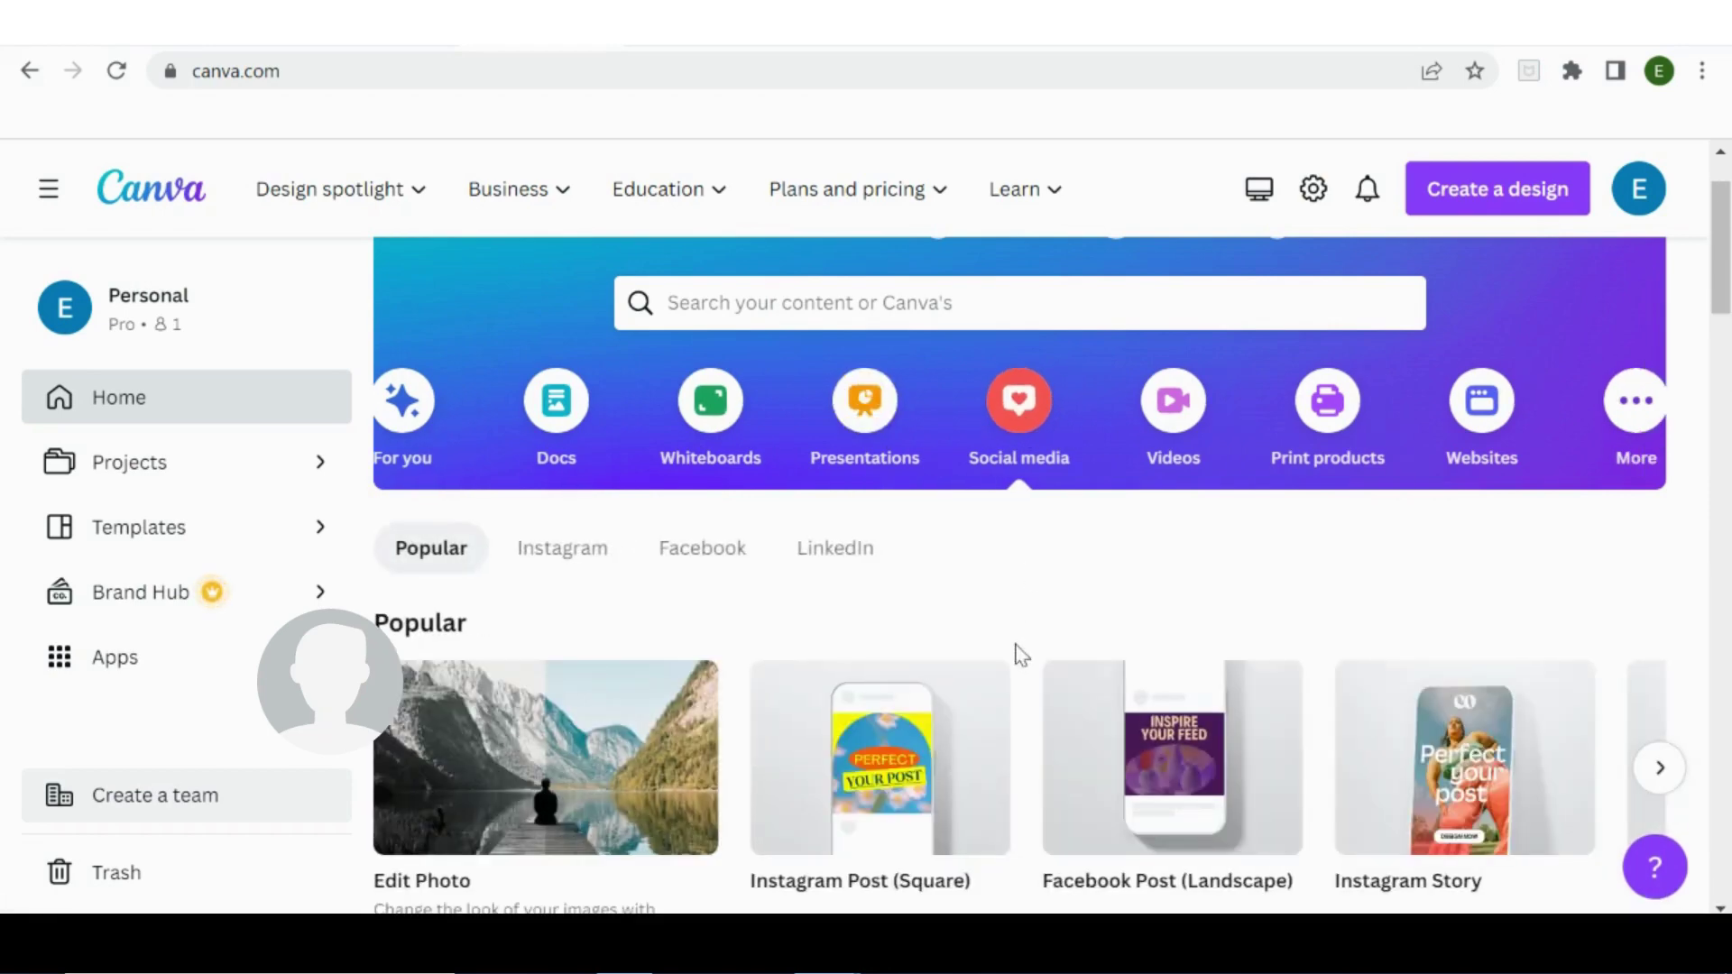
Switch the social media formats between Instagram, Facebook and Popular.
{"action": "scroll", "coordinate": [996, 758], "scroll_direction": "right", "scroll_amount": 2}
{"action": "scroll", "coordinate": [993, 761], "scroll_direction": "right", "scroll_amount": 5}
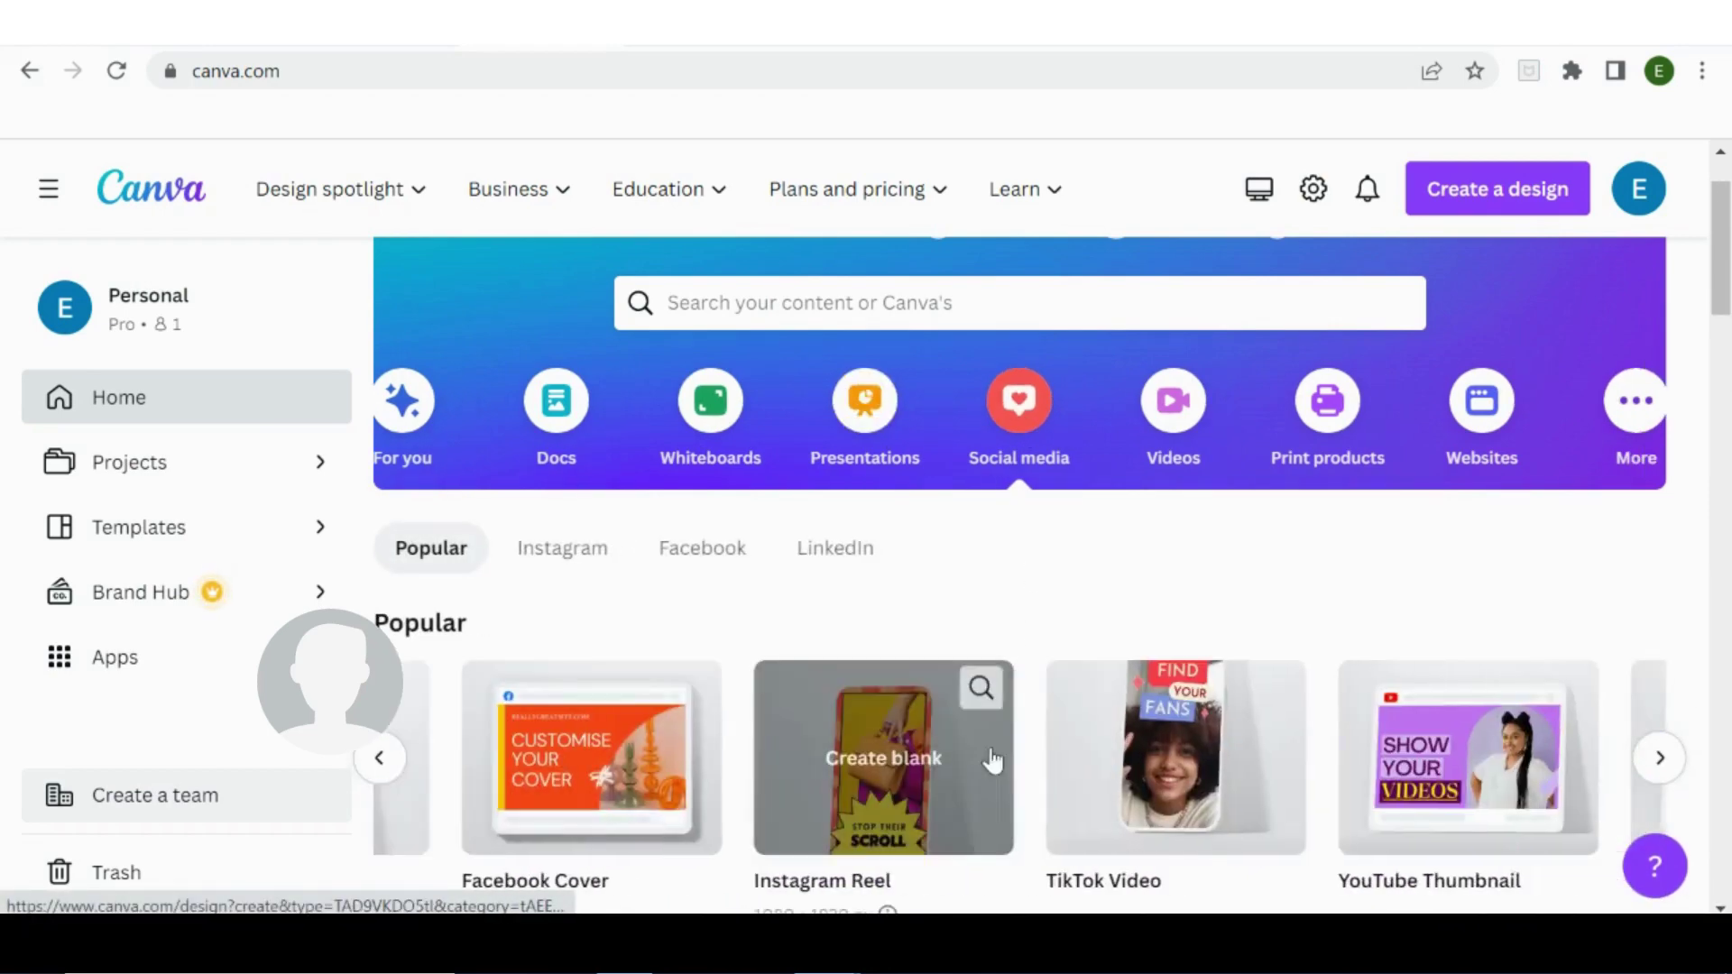
{"action": "left_click", "coordinate": [560, 570]}
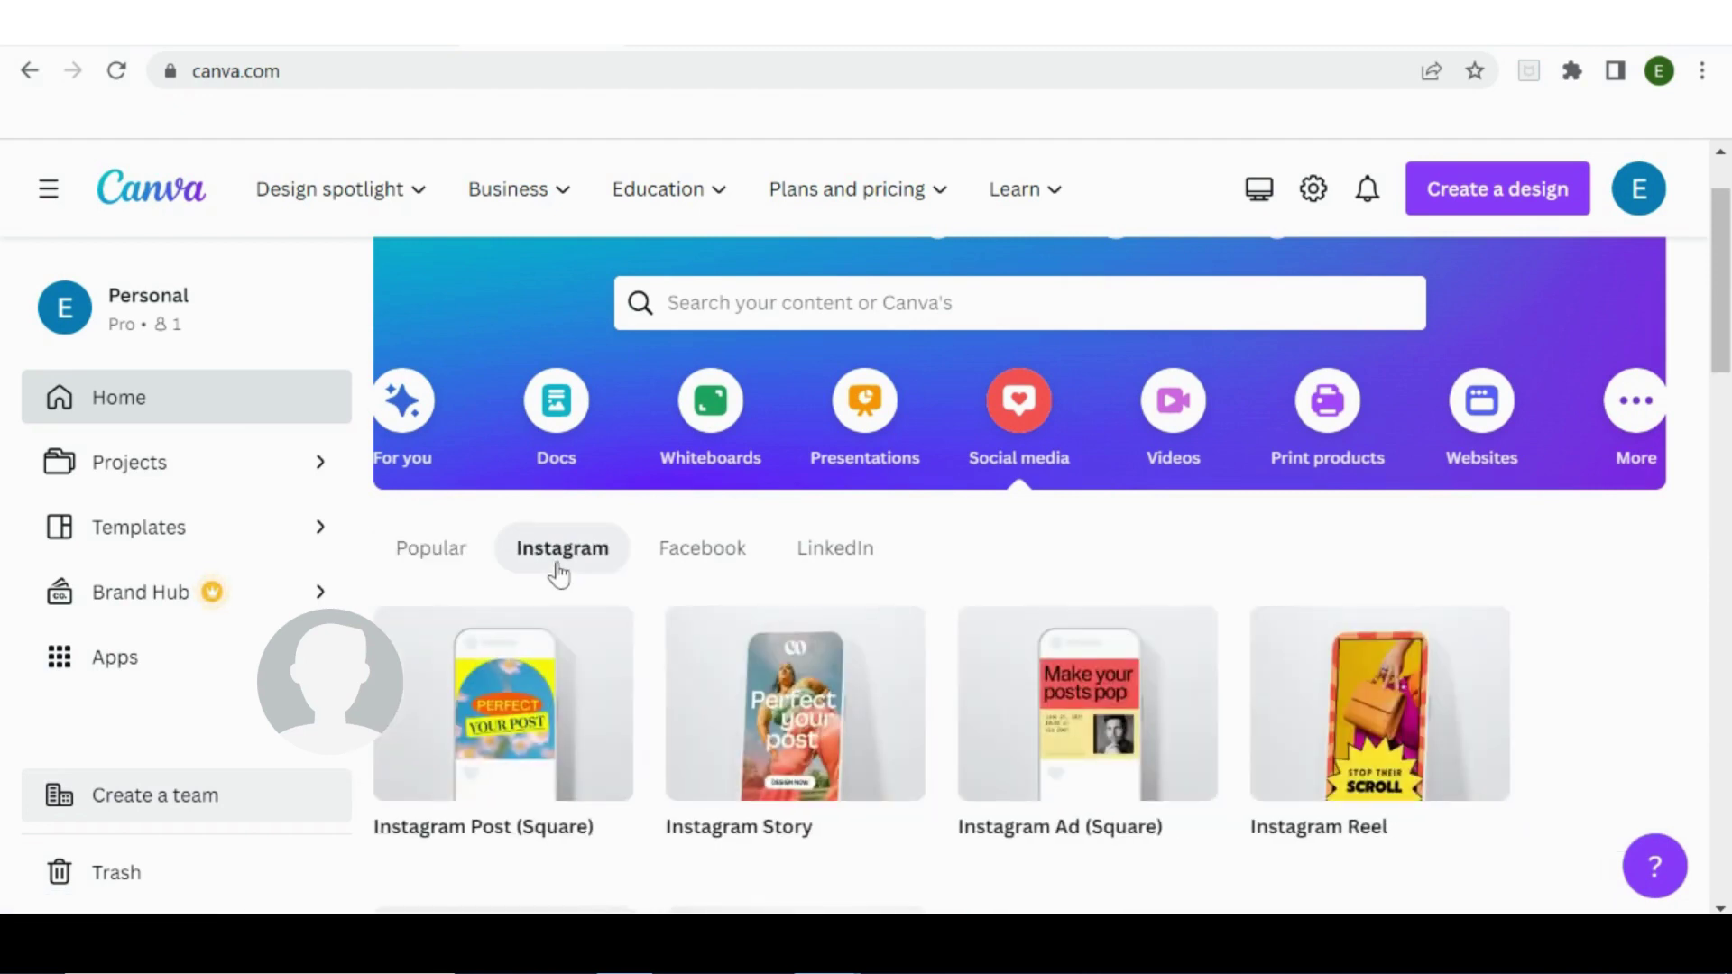
{"action": "left_click", "coordinate": [702, 561]}
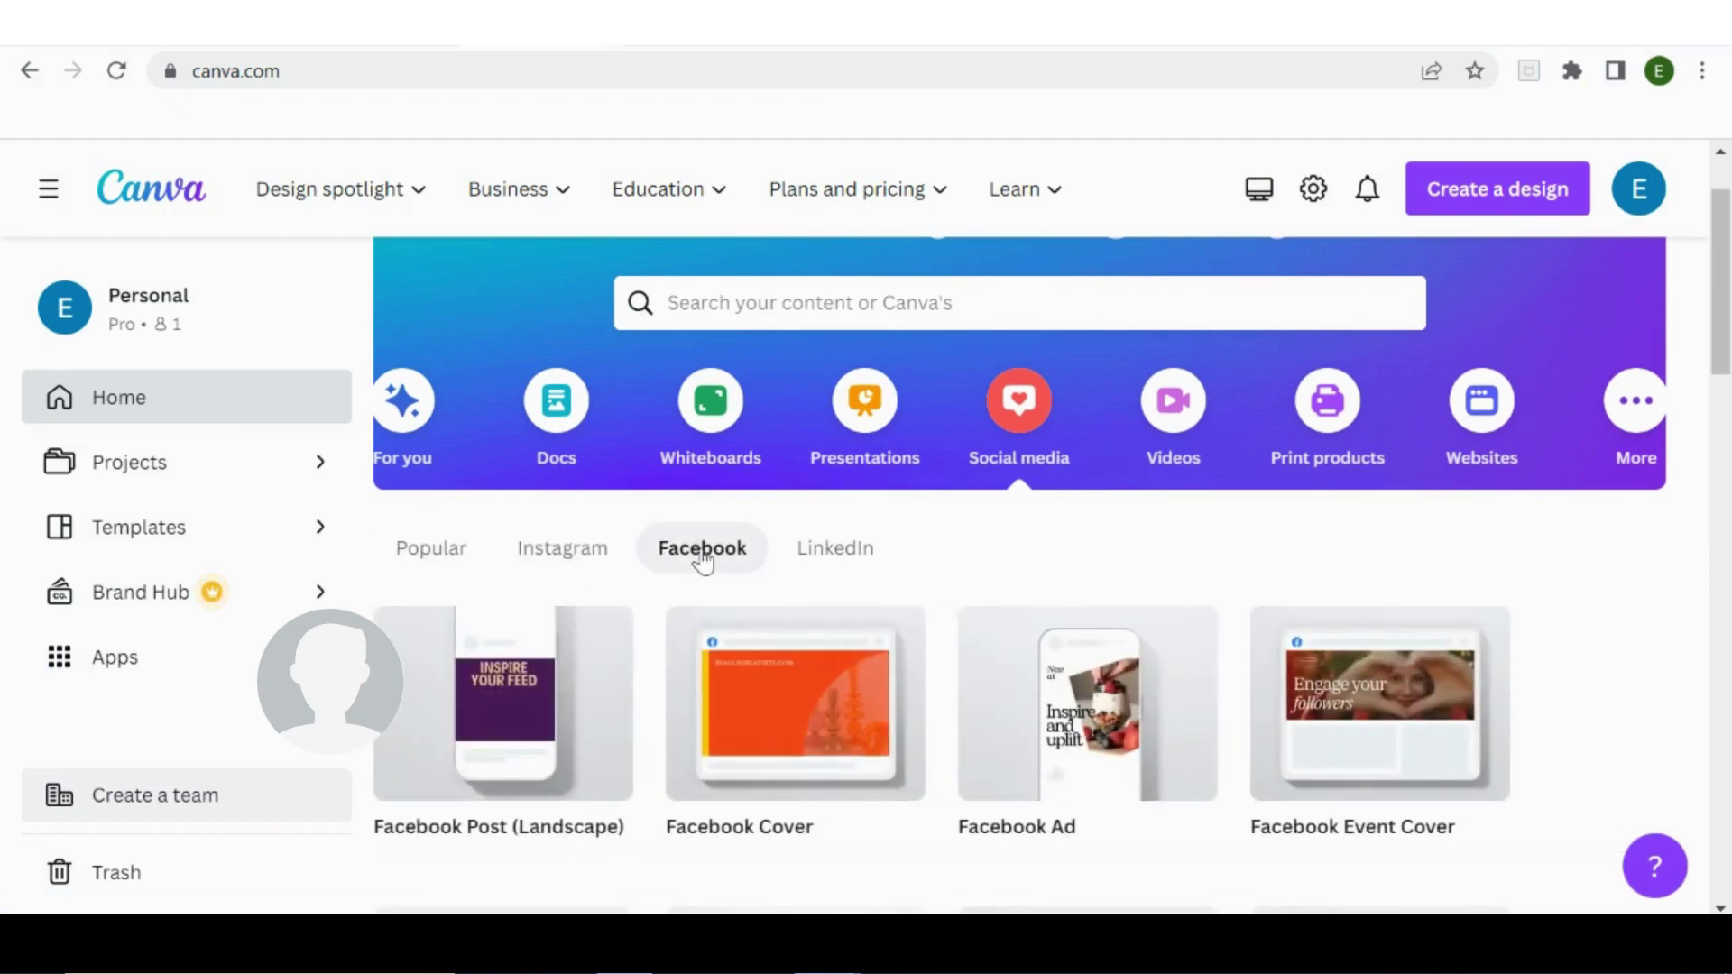
{"action": "left_click", "coordinate": [461, 561]}
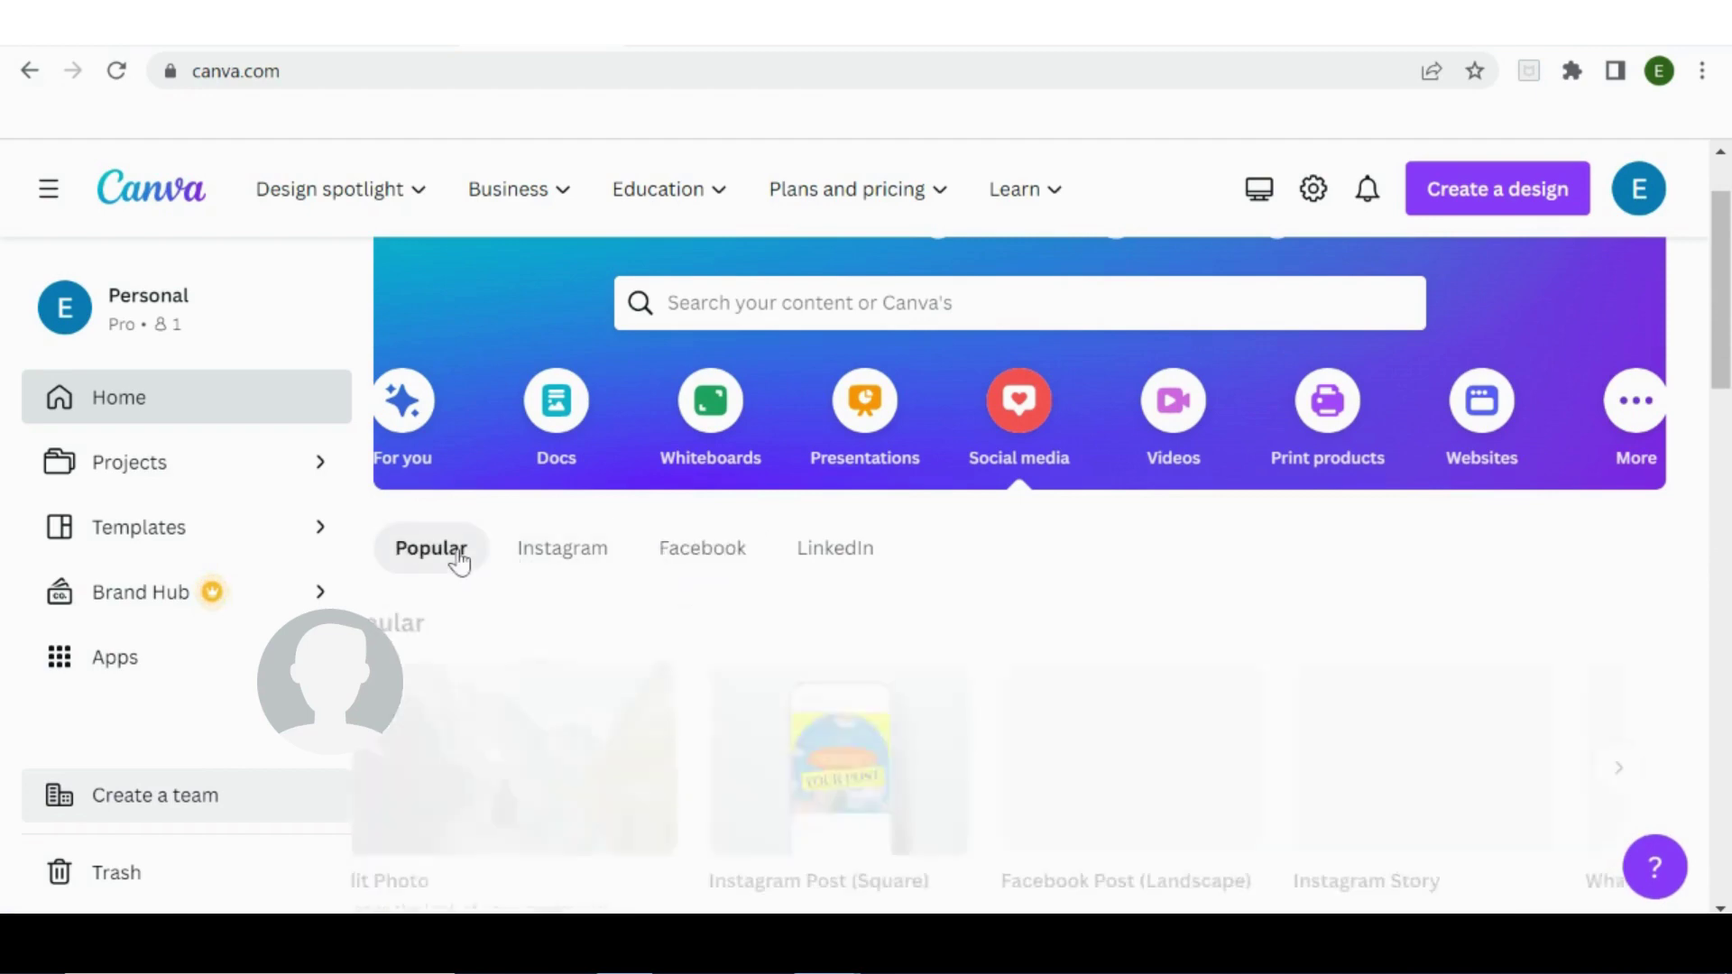
Scroll the home page, then view the Videos, Print products and Websites templates.
{"action": "scroll", "coordinate": [460, 561], "scroll_direction": "down", "scroll_amount": 6}
{"action": "scroll", "coordinate": [460, 561], "scroll_direction": "down", "scroll_amount": 4}
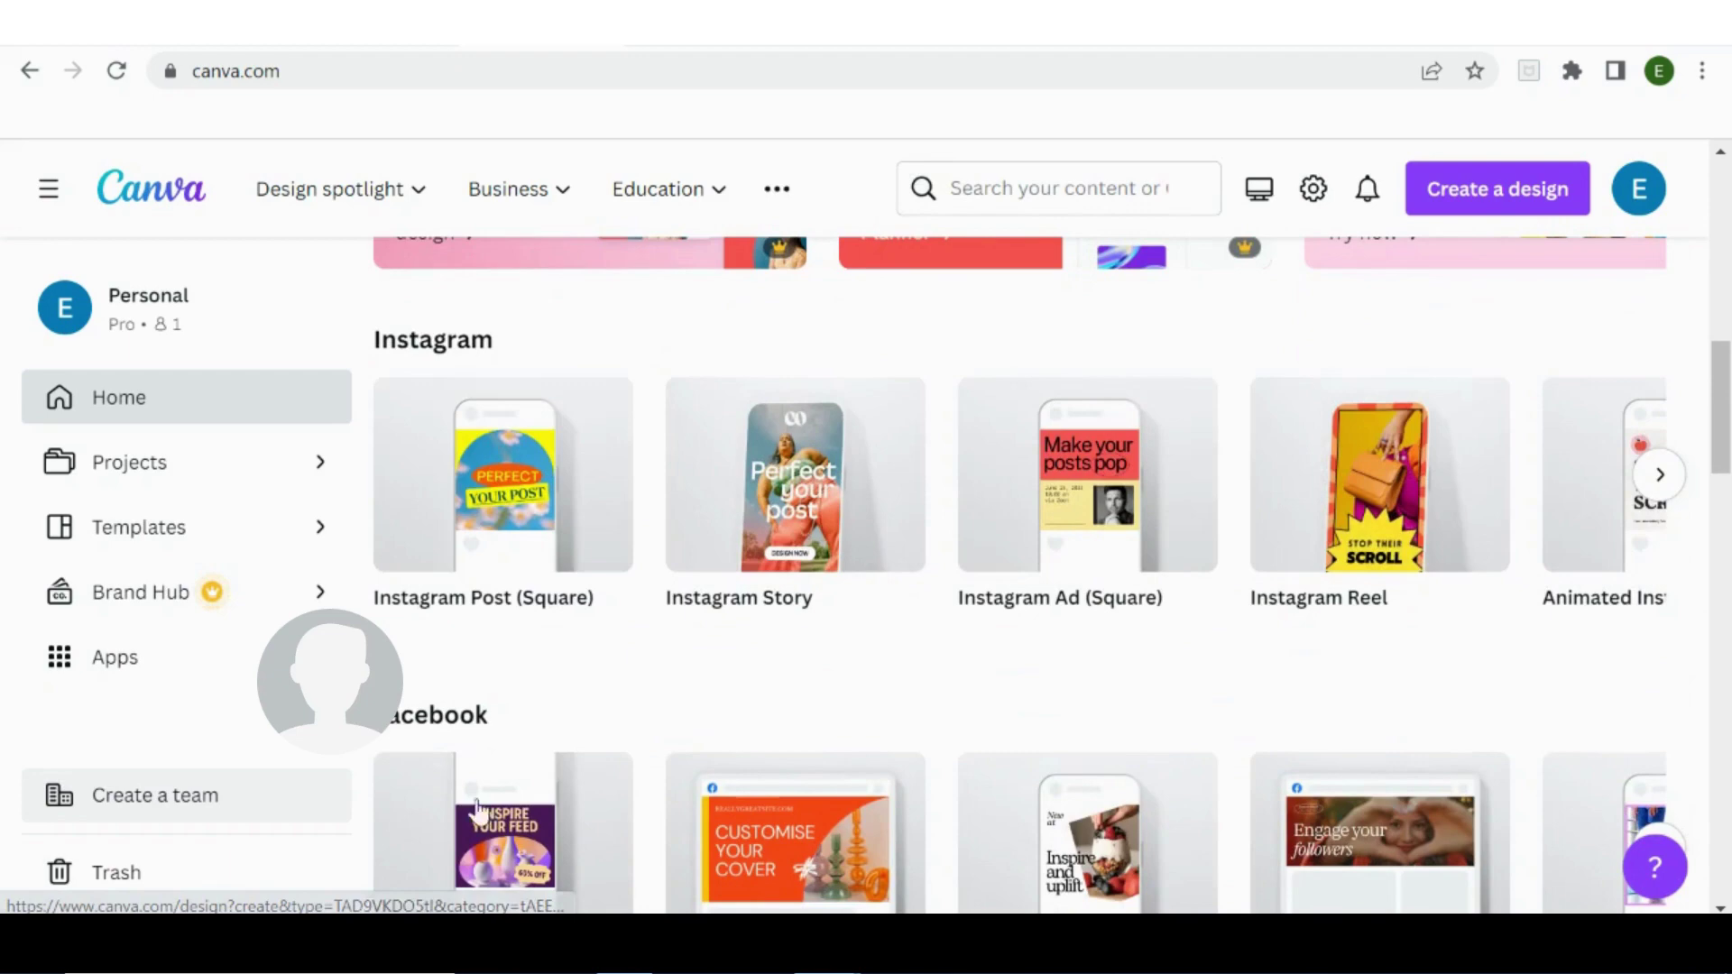
{"action": "scroll", "coordinate": [449, 862], "scroll_direction": "down", "scroll_amount": 5}
{"action": "scroll", "coordinate": [448, 861], "scroll_direction": "down", "scroll_amount": 6}
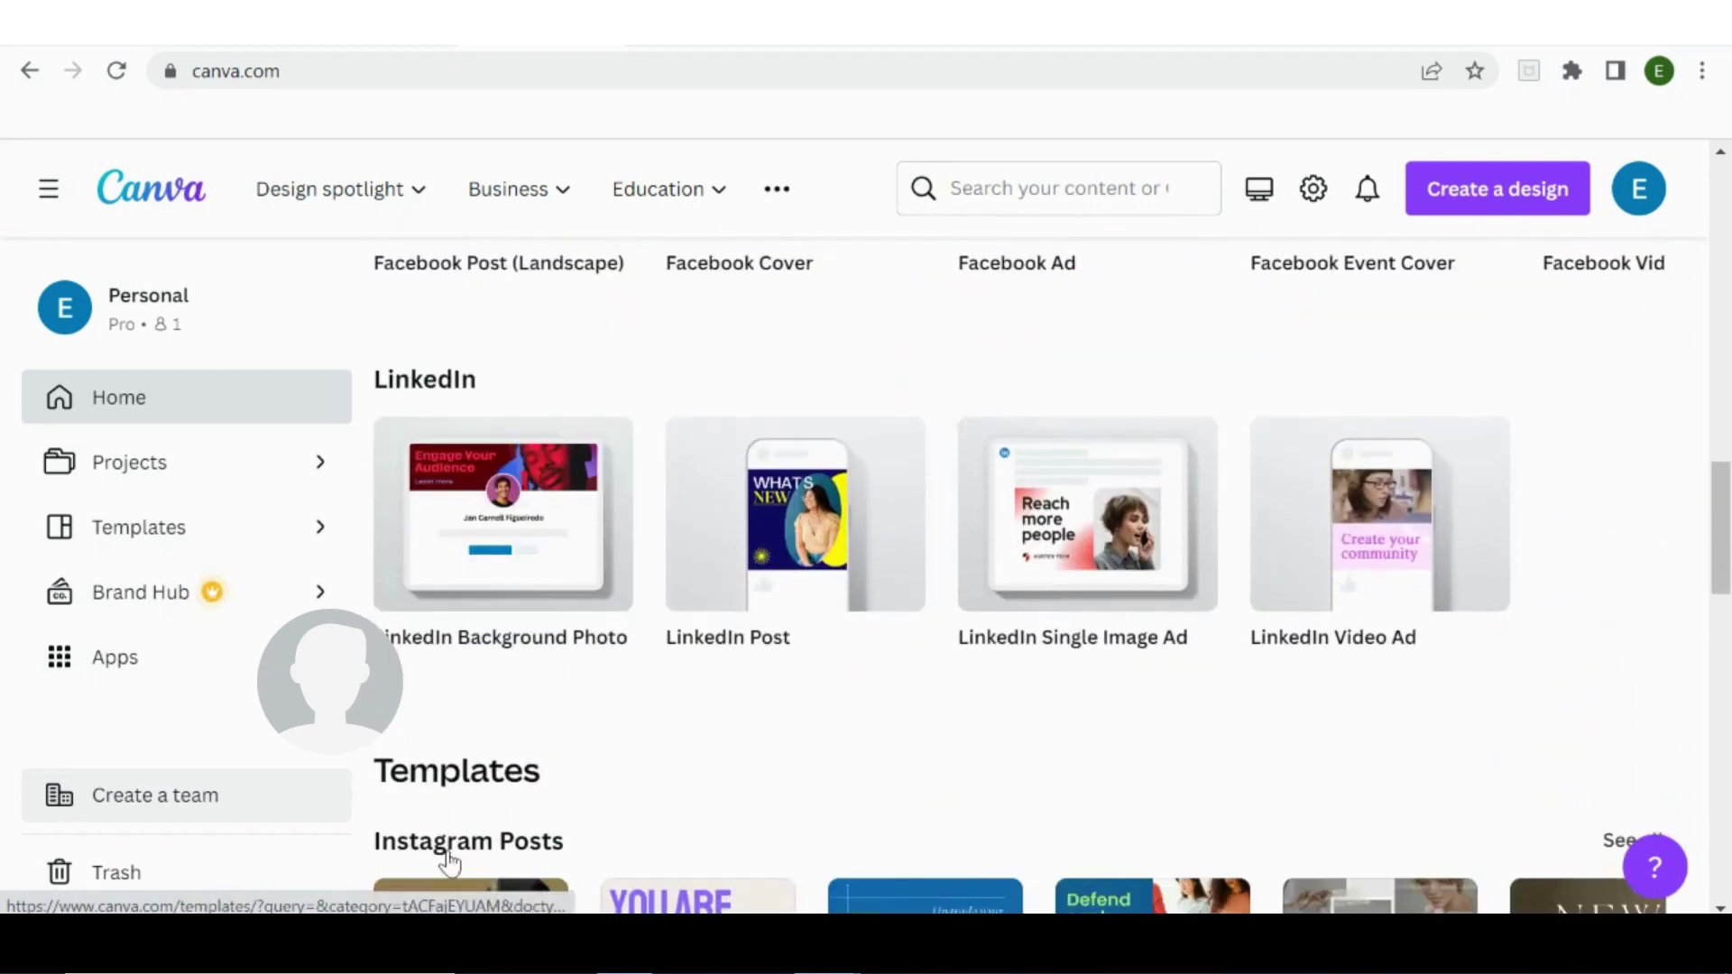
{"action": "scroll", "coordinate": [448, 862], "scroll_direction": "down", "scroll_amount": 5}
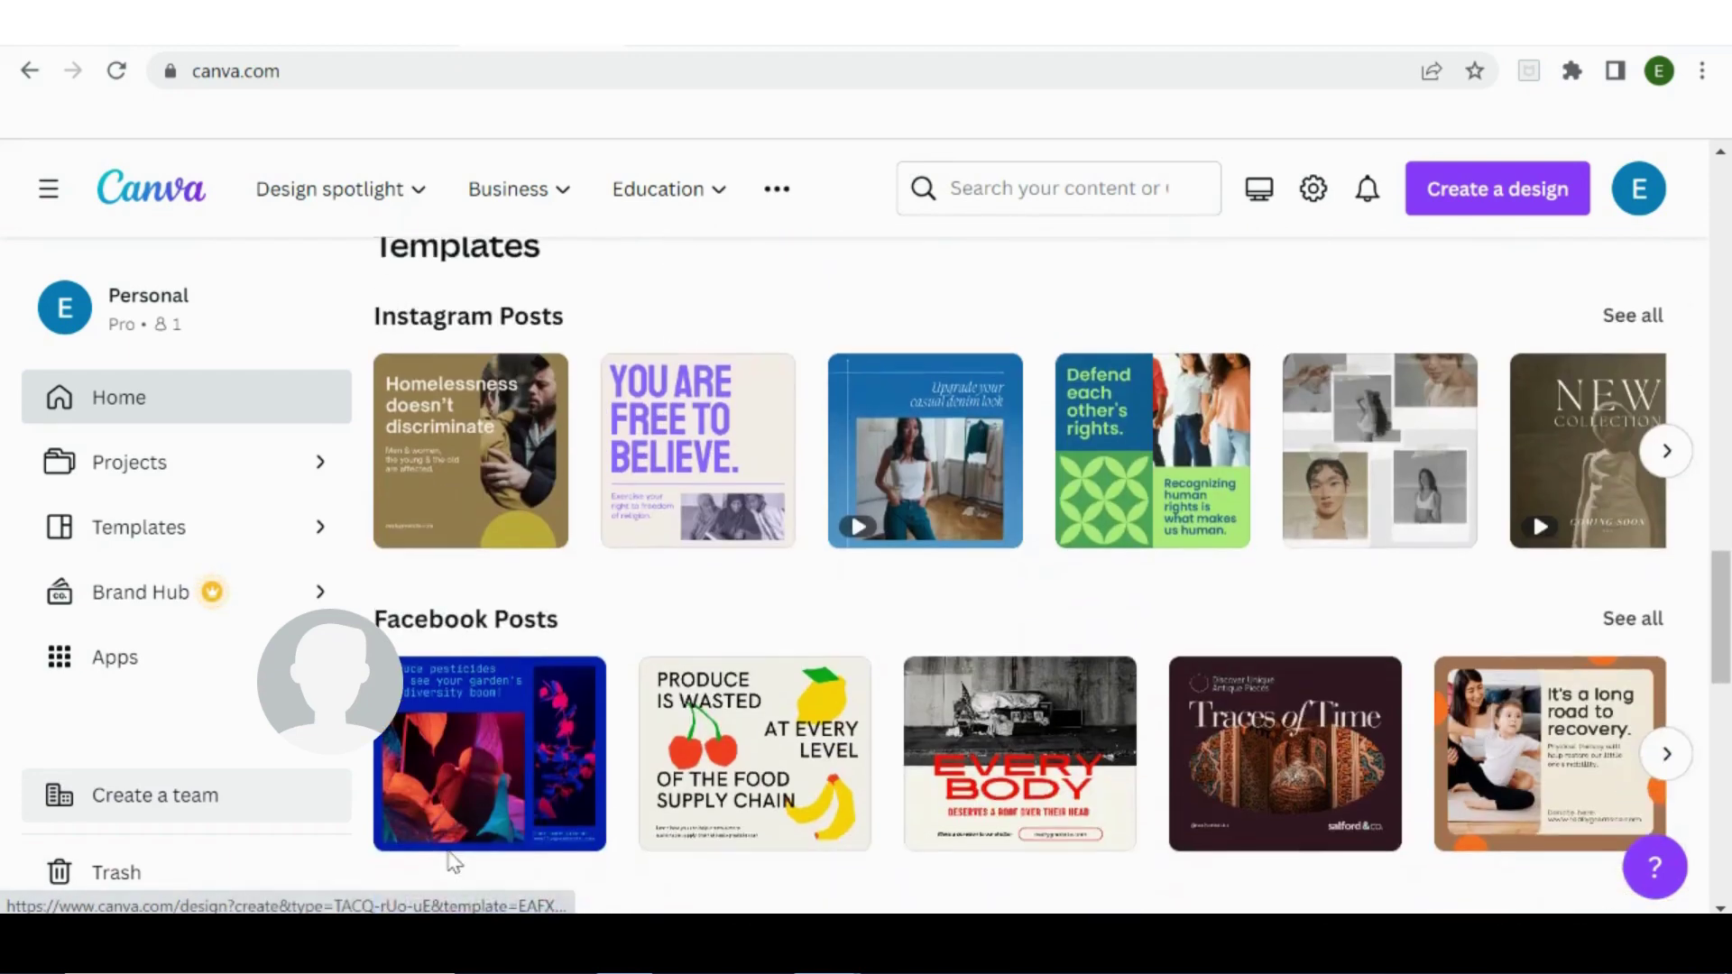
{"action": "scroll", "coordinate": [448, 861], "scroll_direction": "down", "scroll_amount": 2}
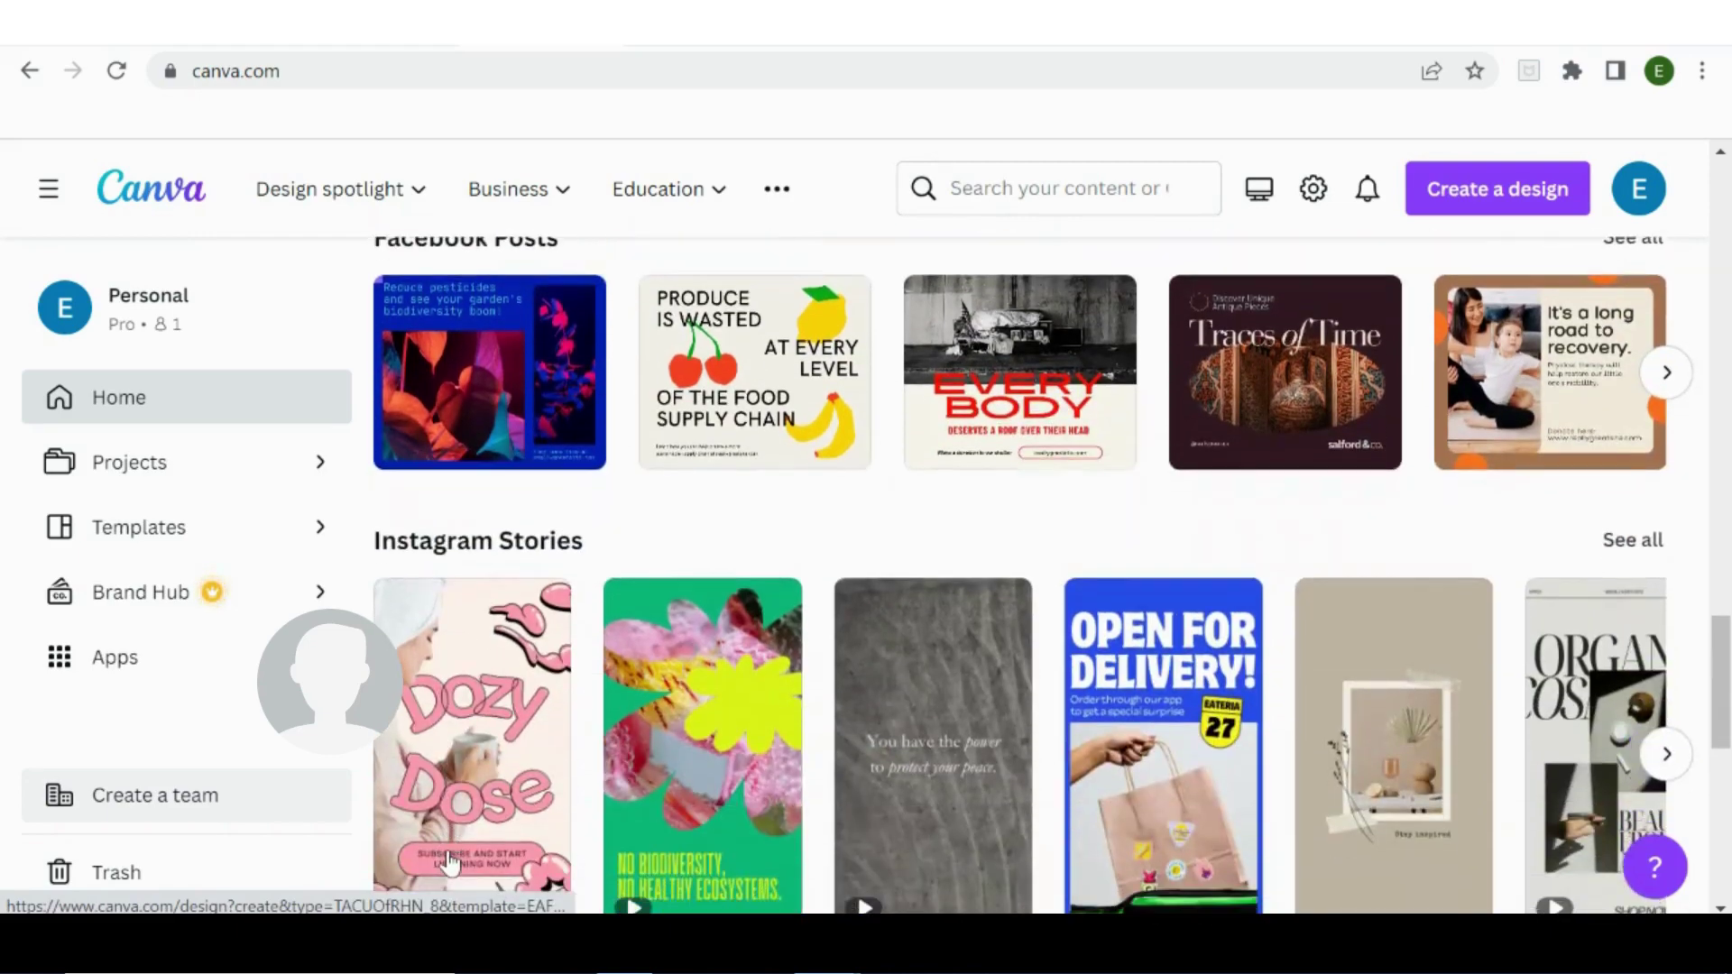
{"action": "scroll", "coordinate": [449, 862], "scroll_direction": "up", "scroll_amount": 15}
{"action": "scroll", "coordinate": [449, 862], "scroll_direction": "up", "scroll_amount": 3}
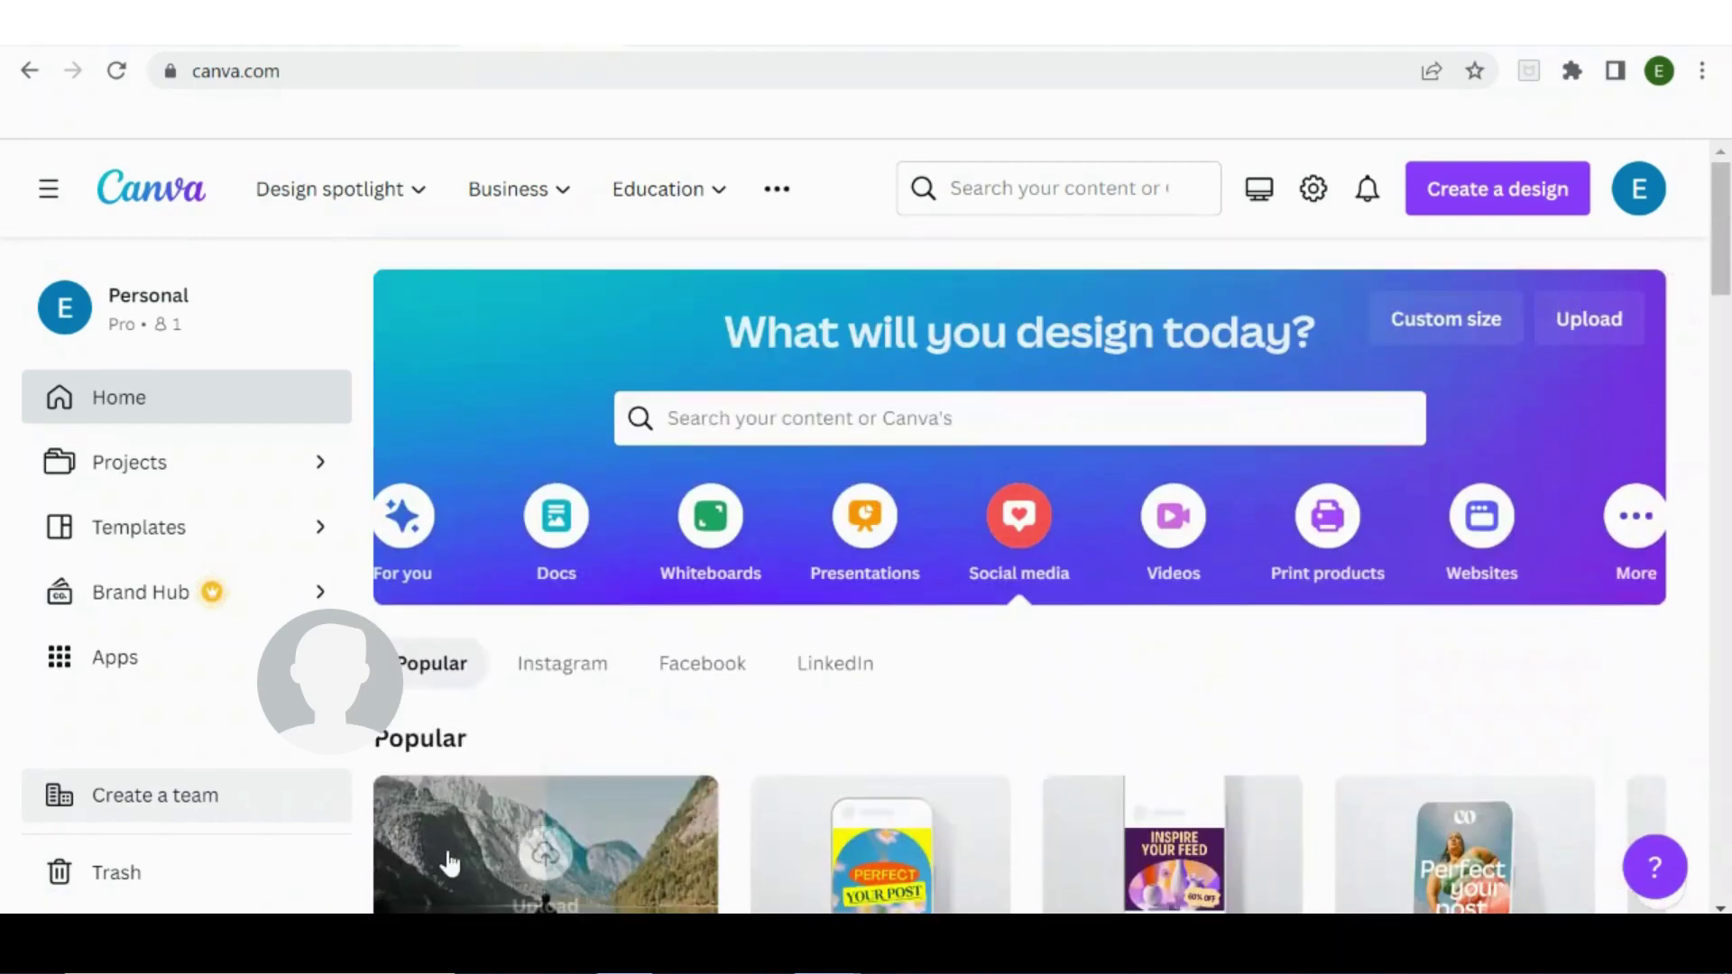
{"action": "left_click", "coordinate": [1166, 541]}
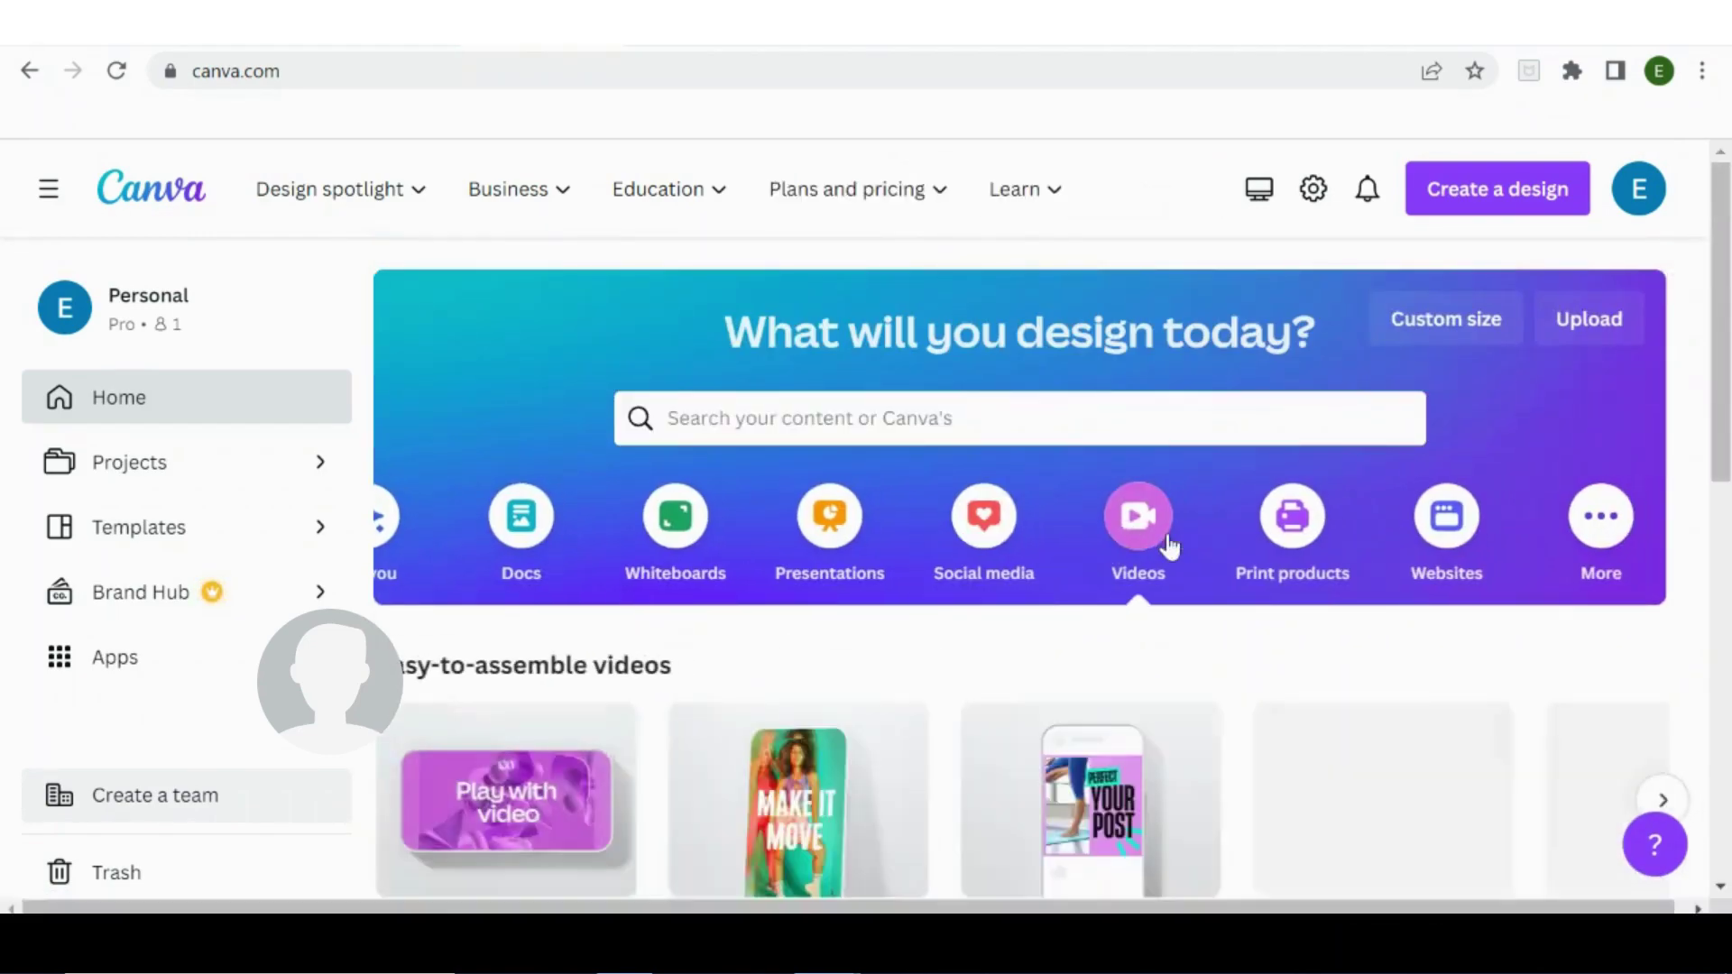
{"action": "left_click", "coordinate": [1281, 544]}
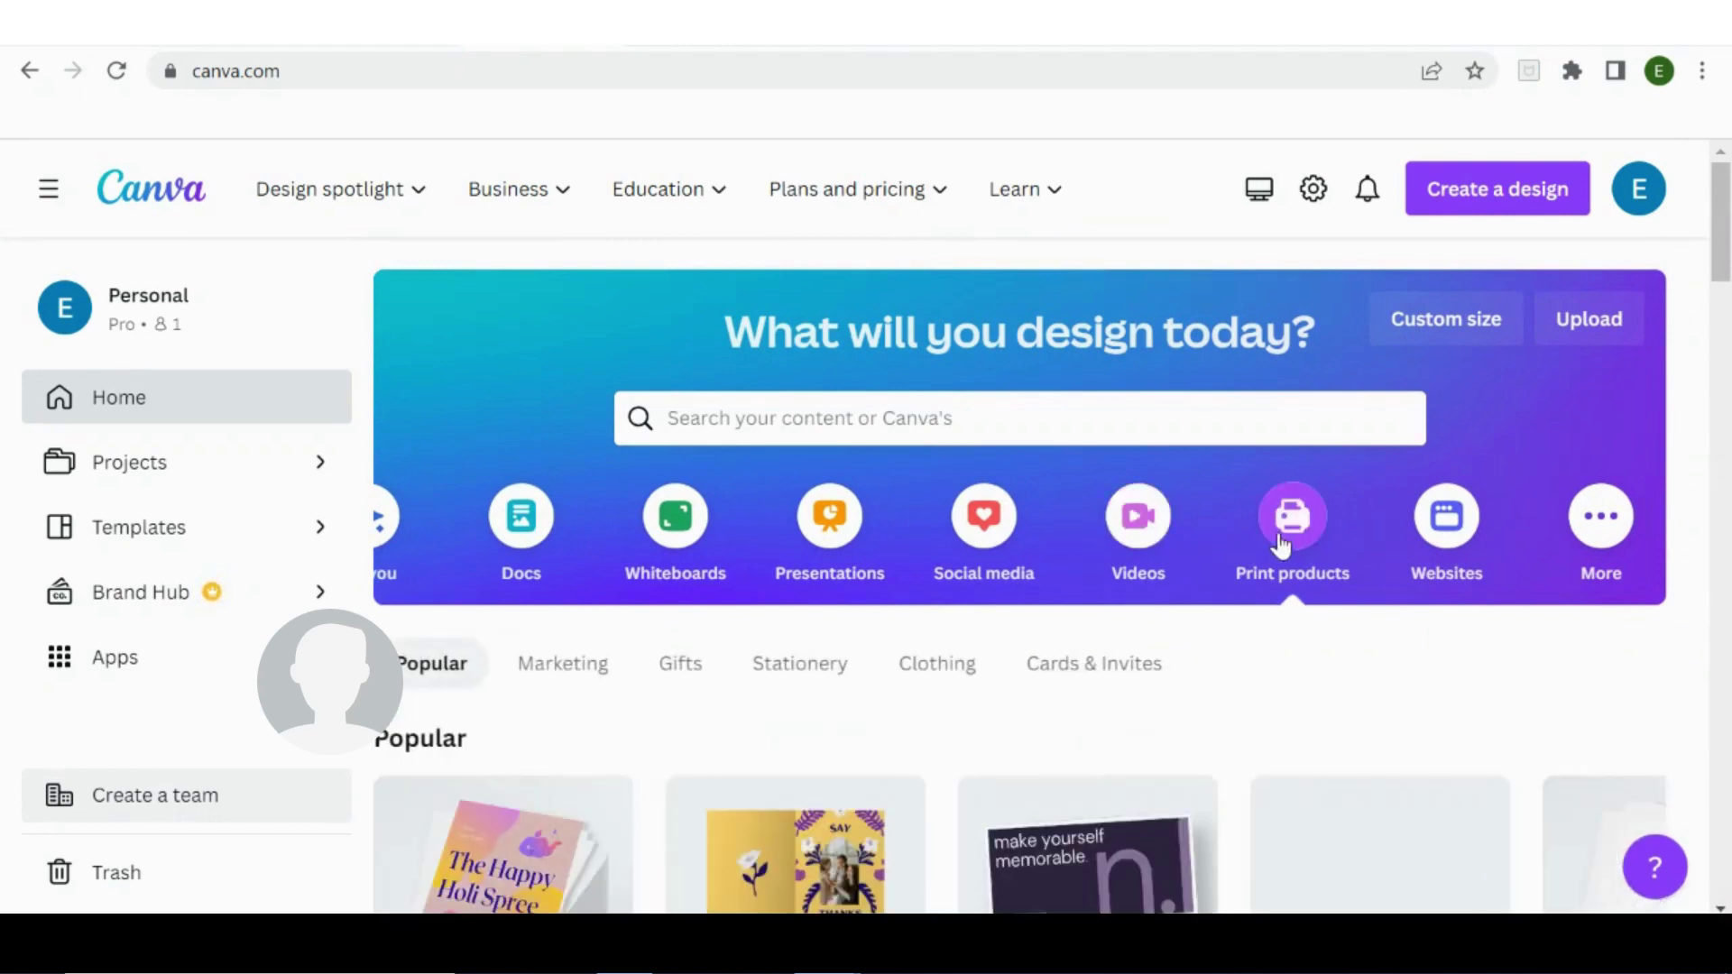
{"action": "left_click", "coordinate": [1444, 521]}
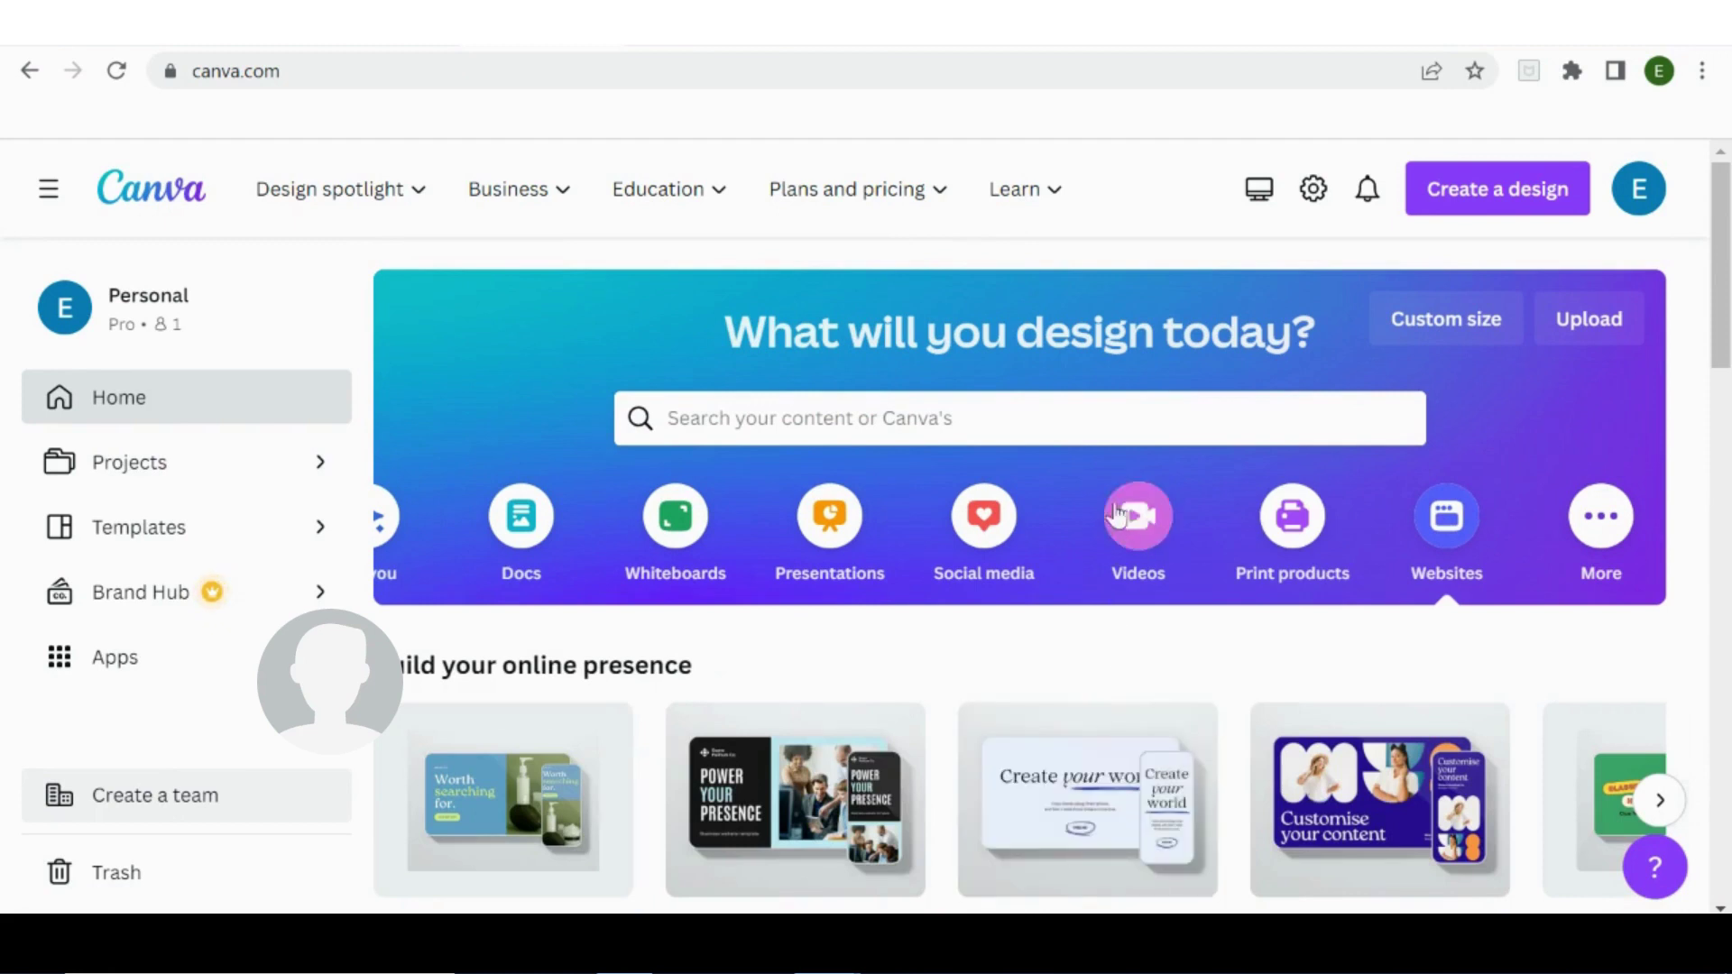
Search Canva for 'a4' templates, briefly checking own designs matching a4.
{"action": "left_click", "coordinate": [1082, 422]}
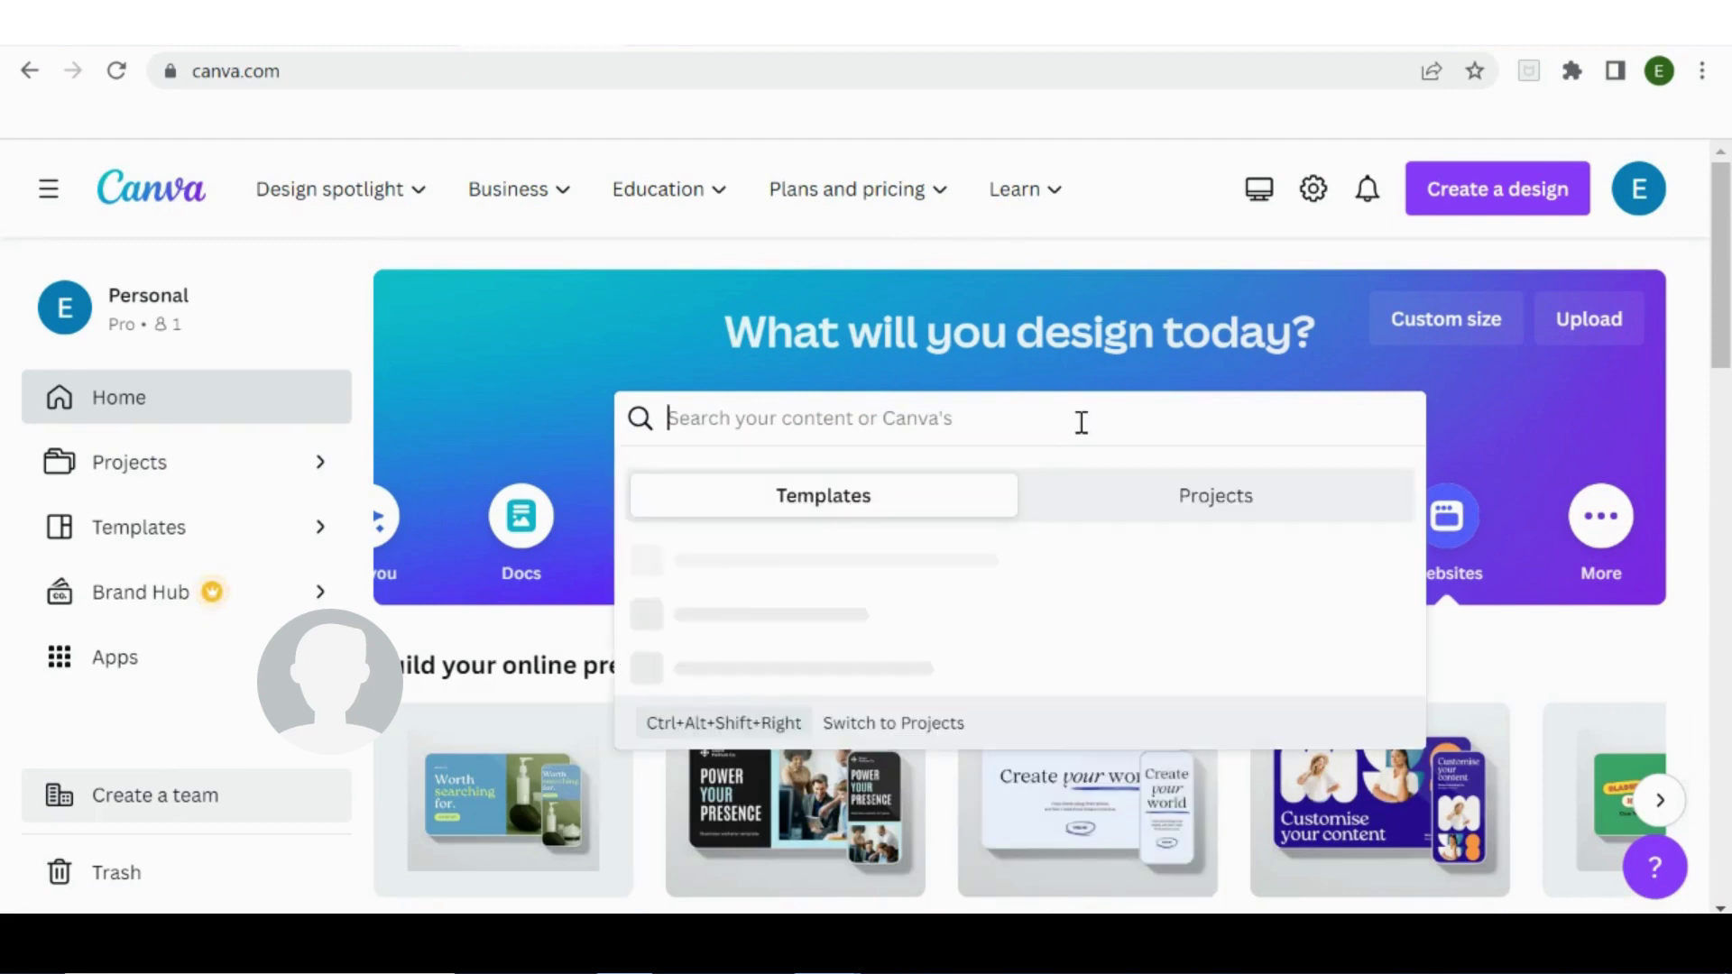
{"action": "type", "text": "a4"}
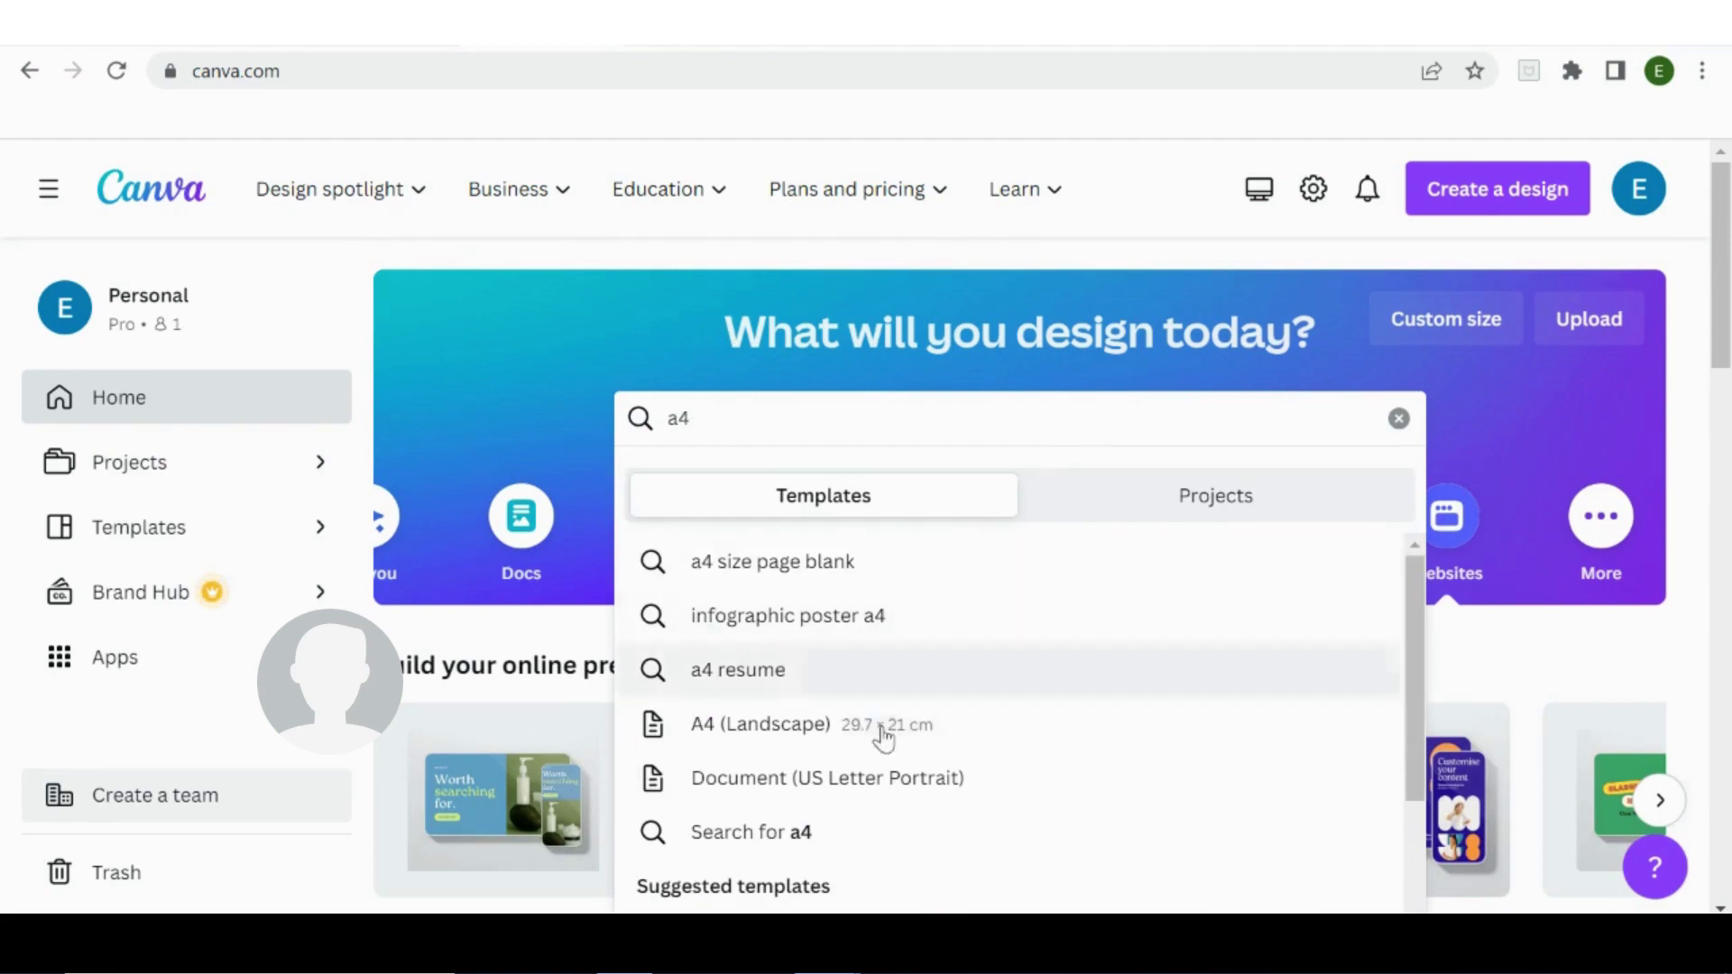
{"action": "left_click", "coordinate": [1236, 490]}
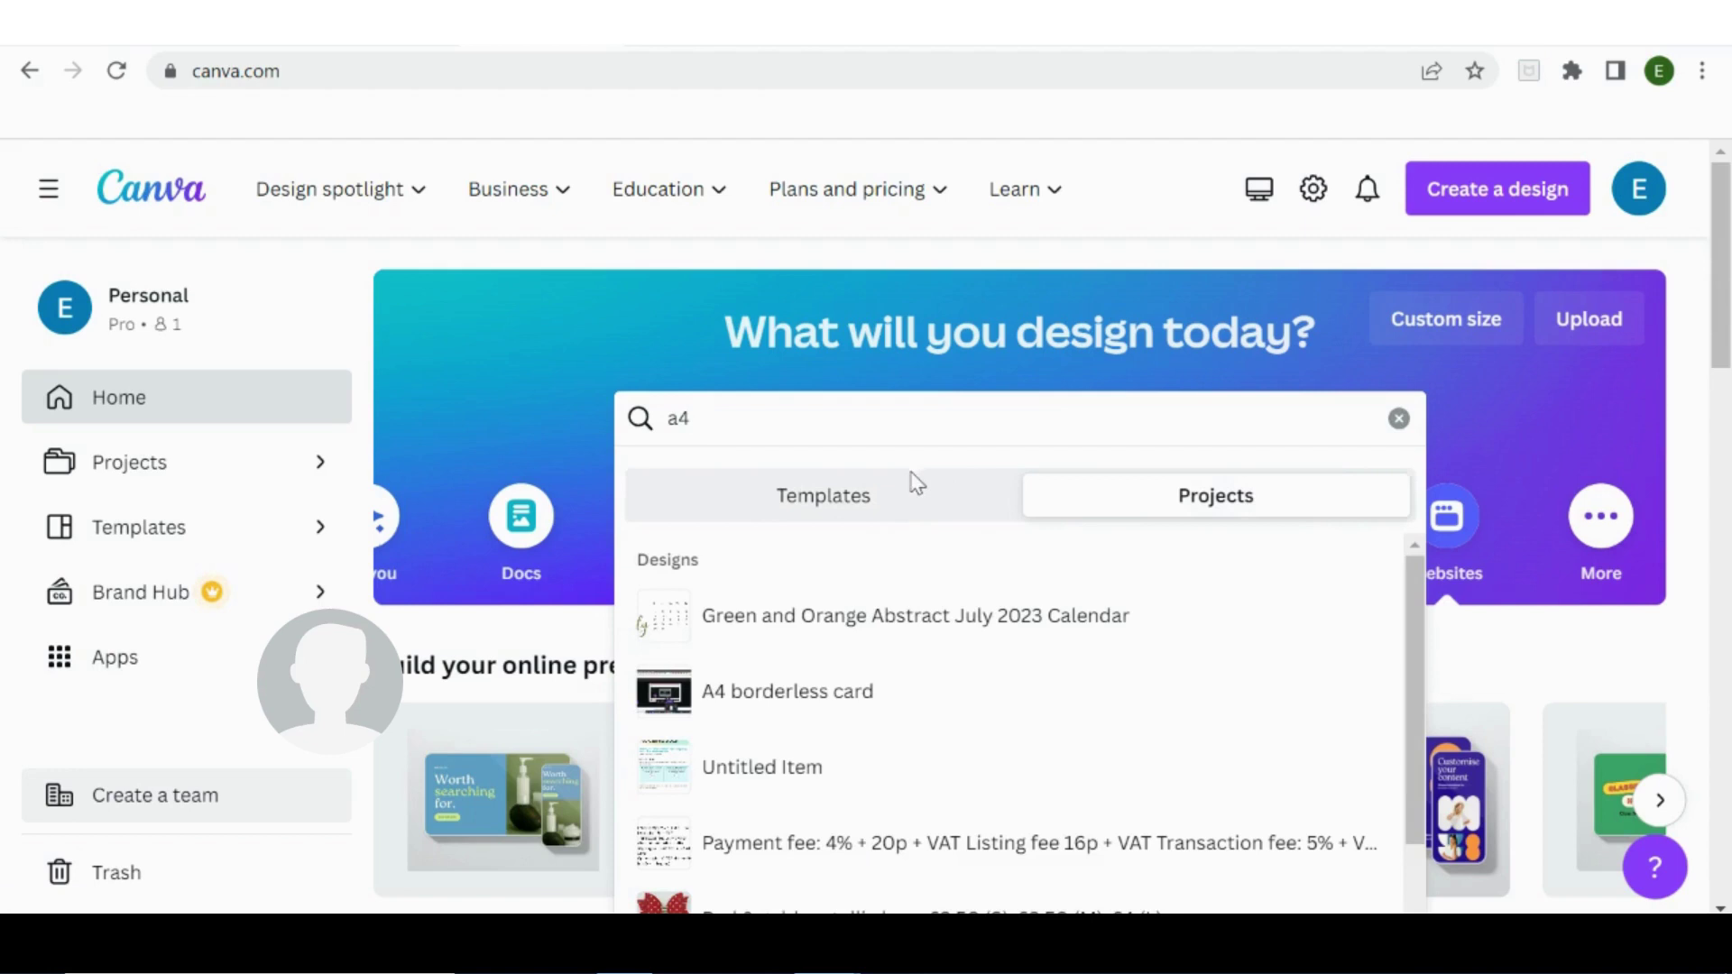
{"action": "left_click", "coordinate": [878, 504]}
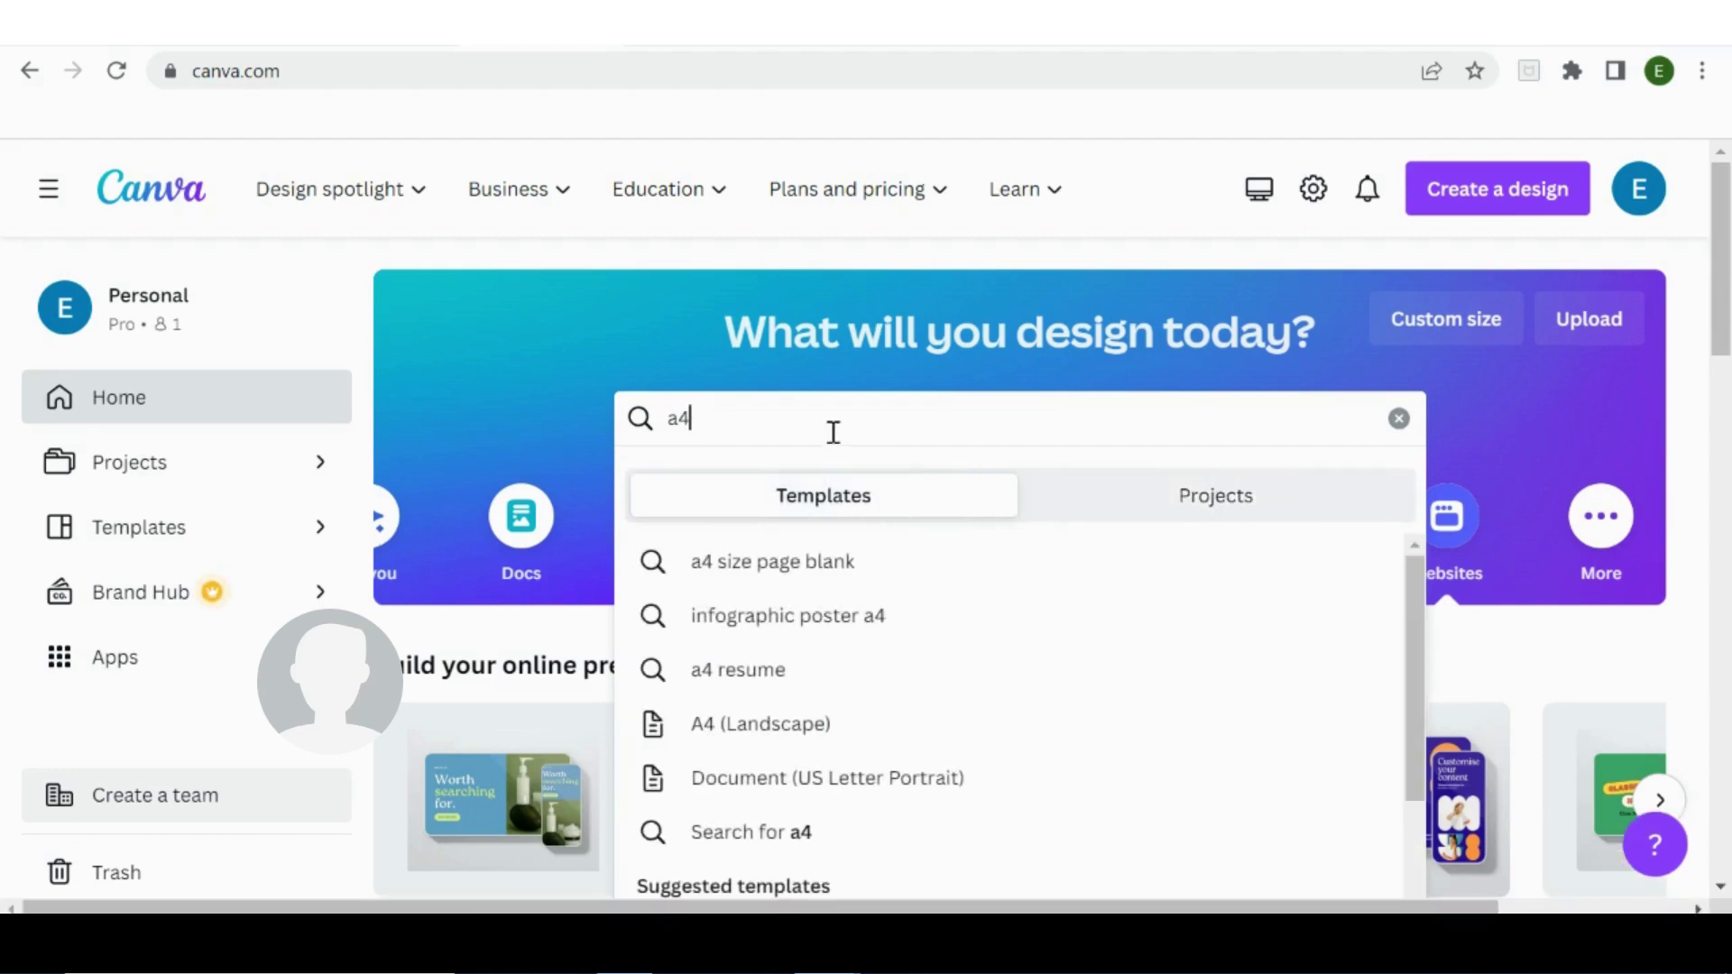
{"action": "key", "text": "Return"}
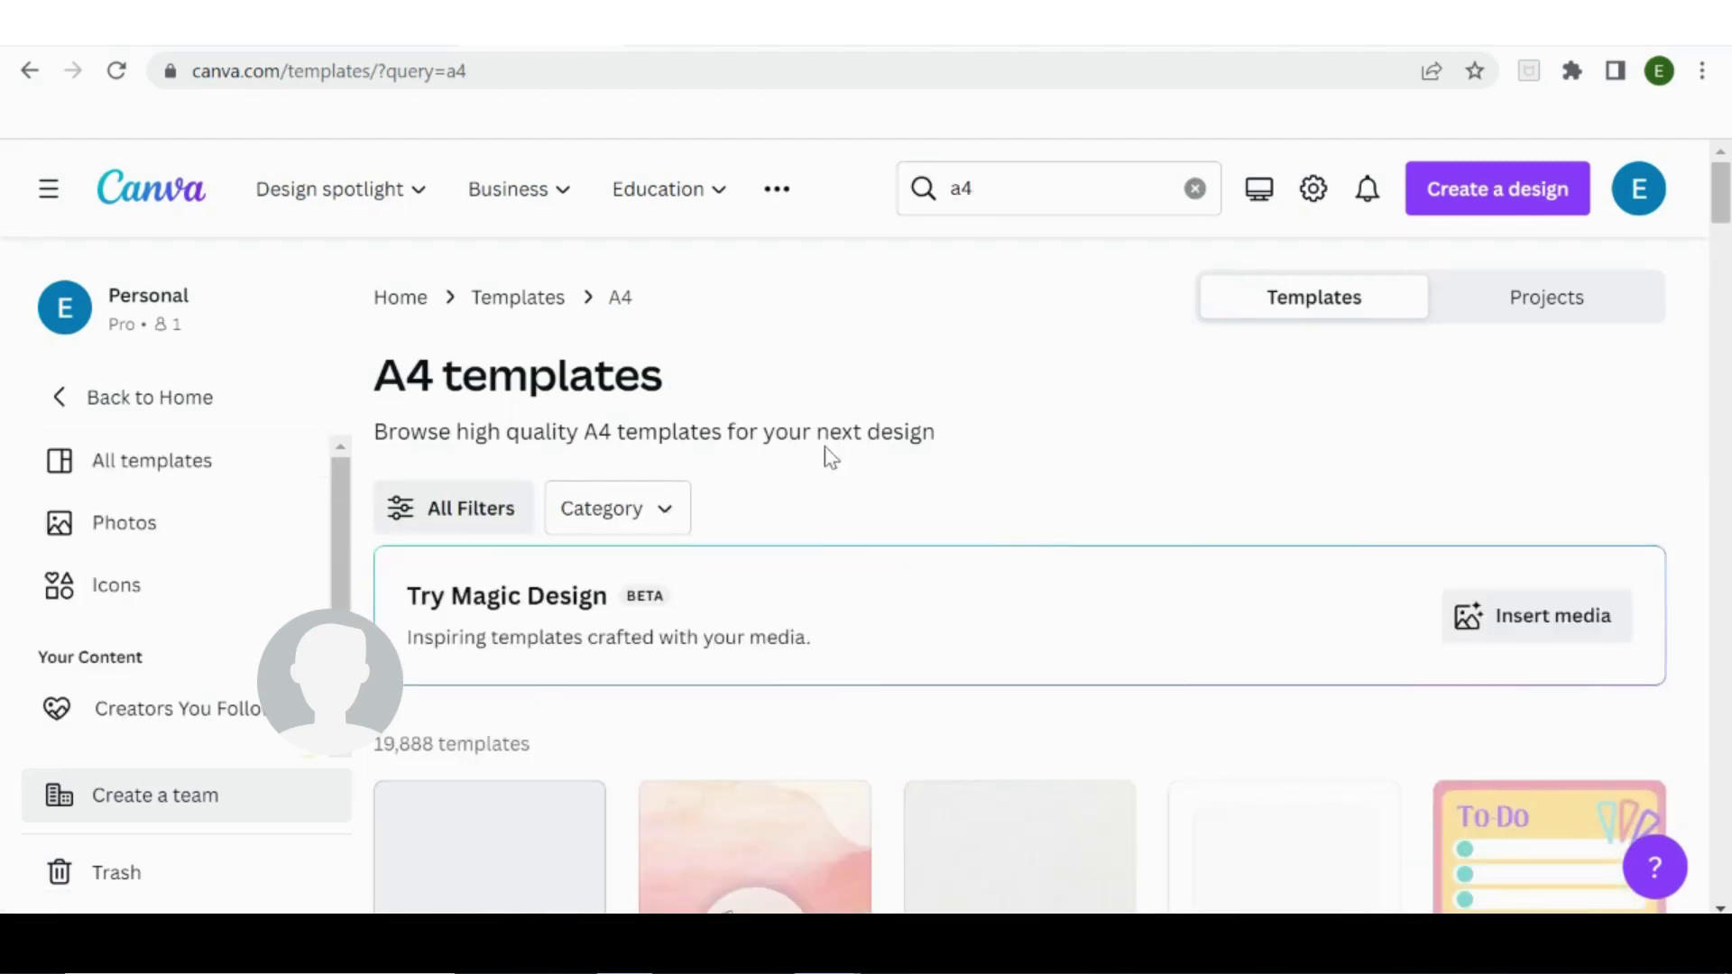
Scroll through the A4 template results and back up to the top.
{"action": "scroll", "coordinate": [722, 611], "scroll_direction": "down", "scroll_amount": 3}
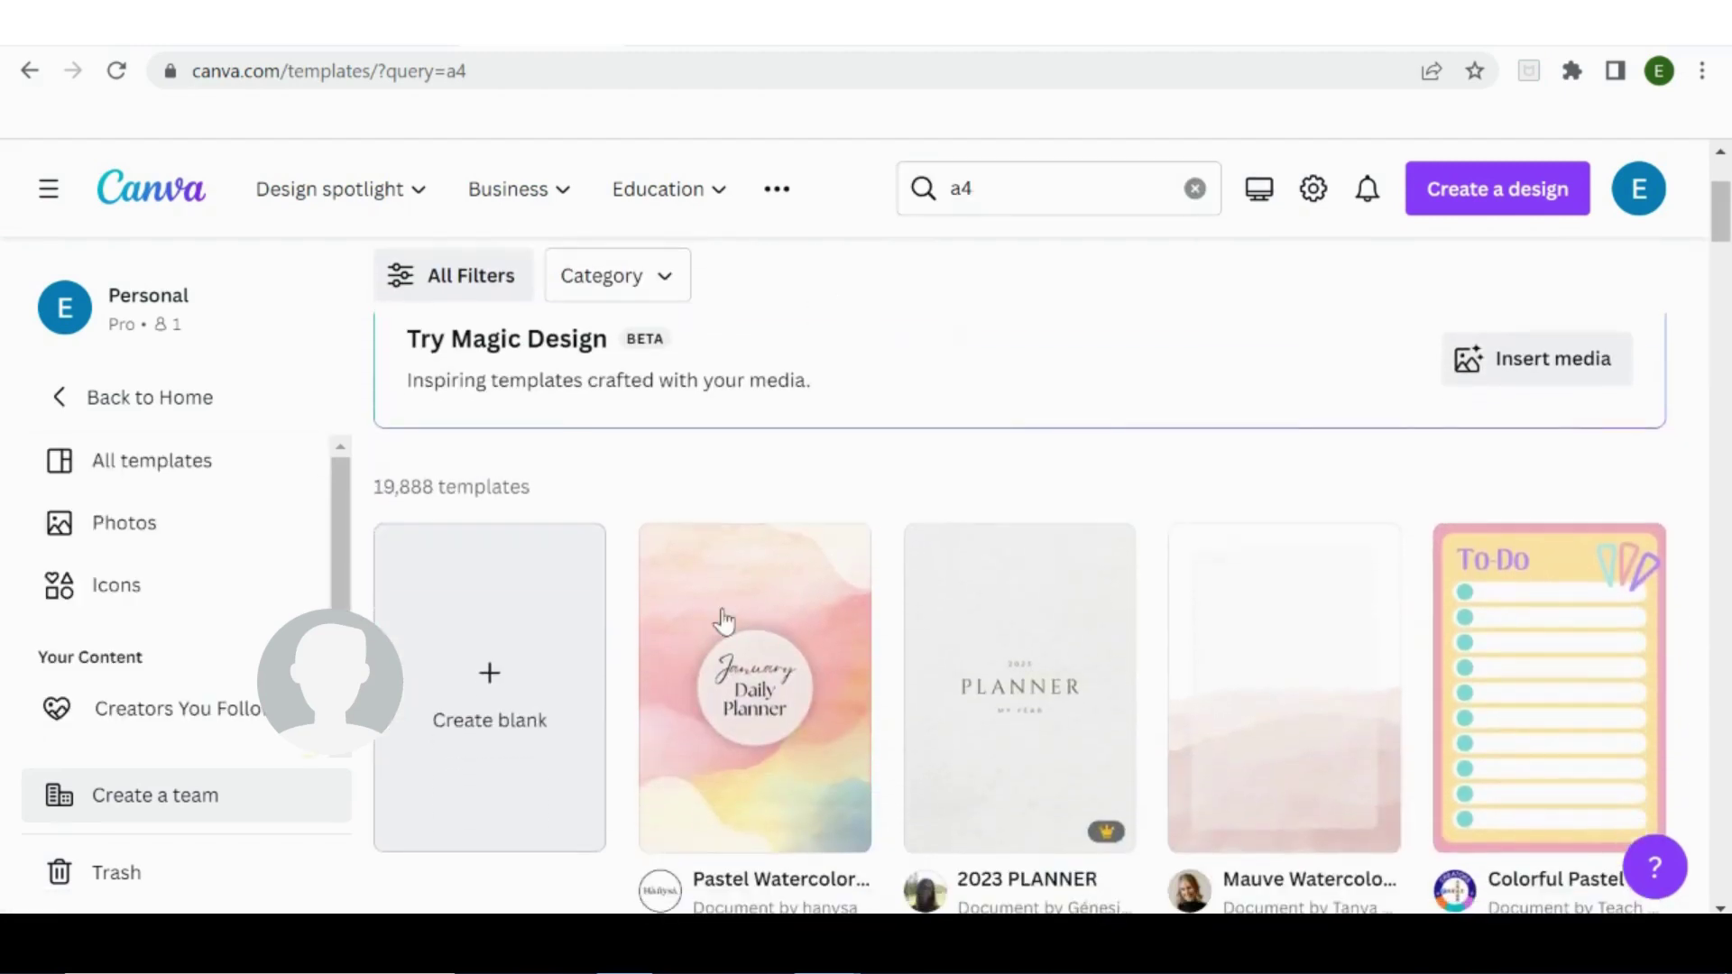
{"action": "scroll", "coordinate": [722, 621], "scroll_direction": "down", "scroll_amount": 1}
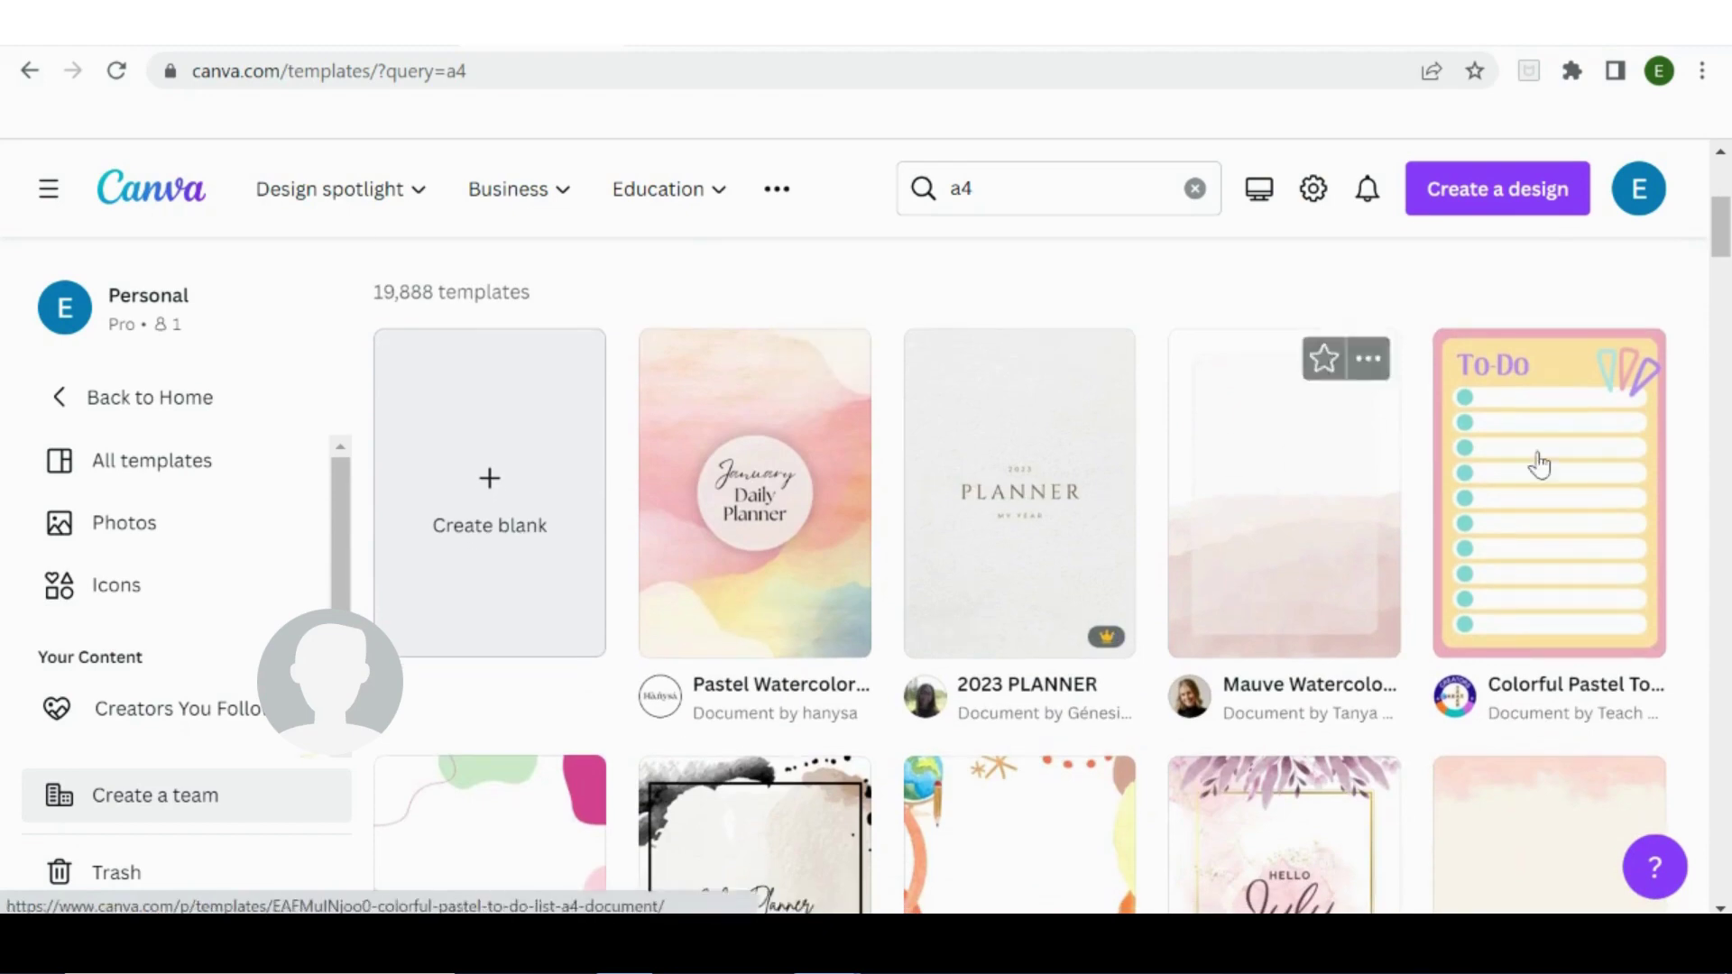
{"action": "scroll", "coordinate": [508, 871], "scroll_direction": "down", "scroll_amount": 10}
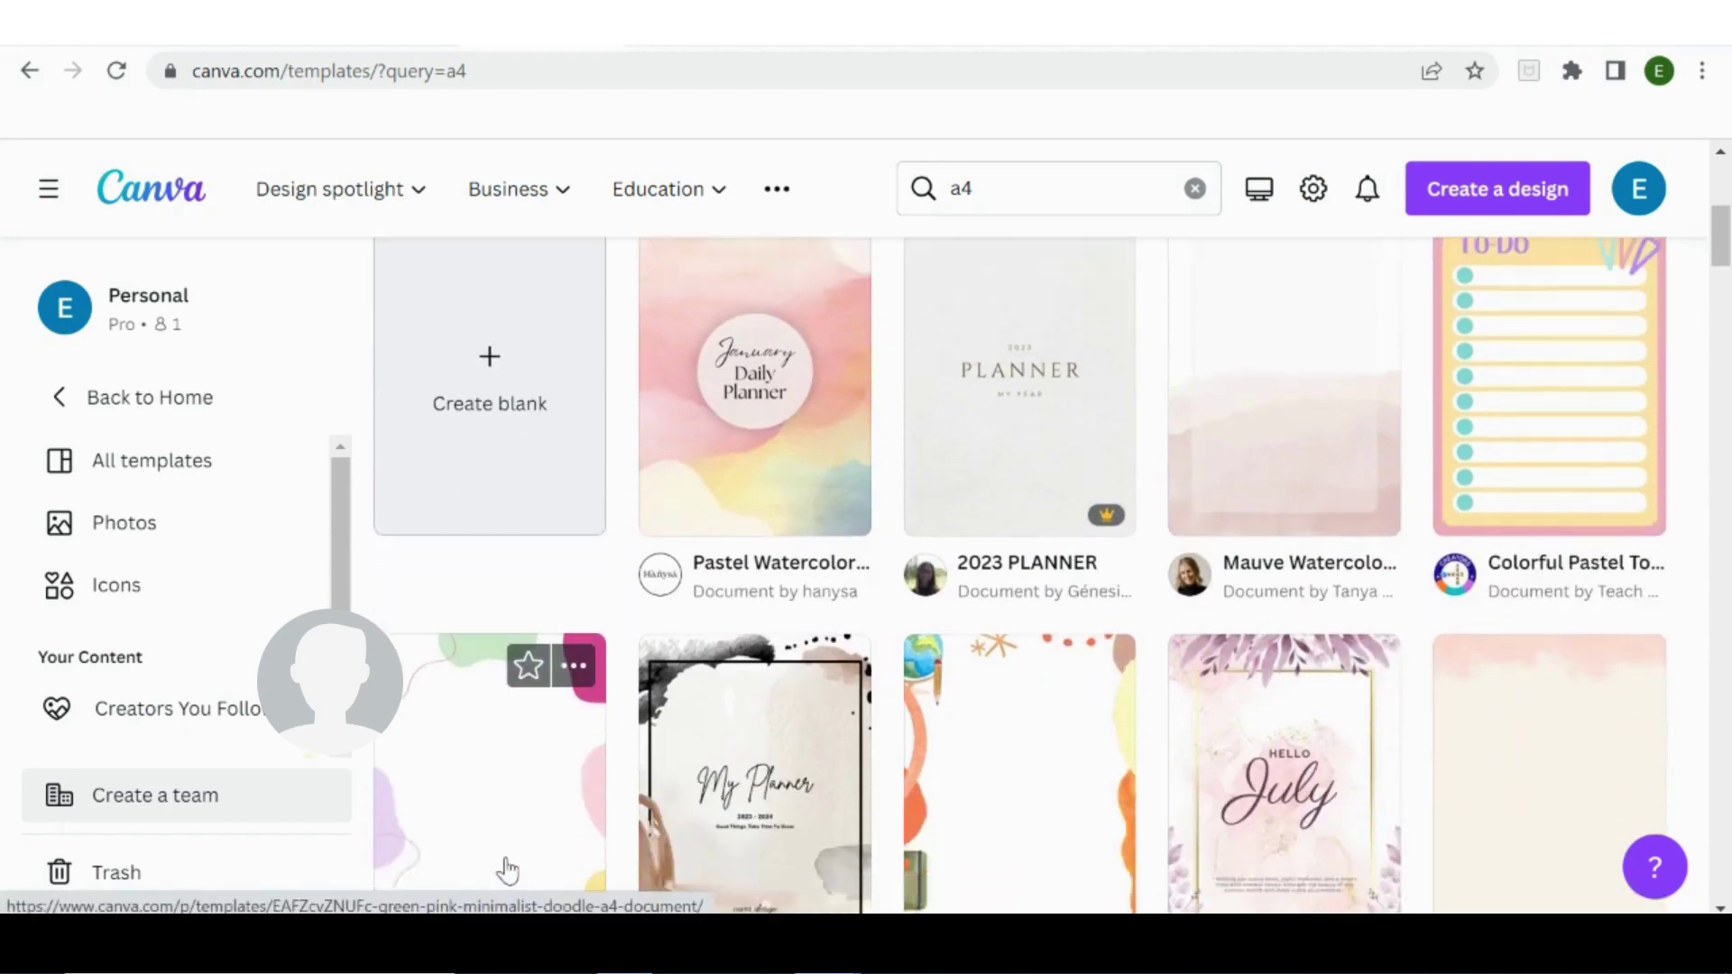
{"action": "scroll", "coordinate": [508, 871], "scroll_direction": "down", "scroll_amount": 1}
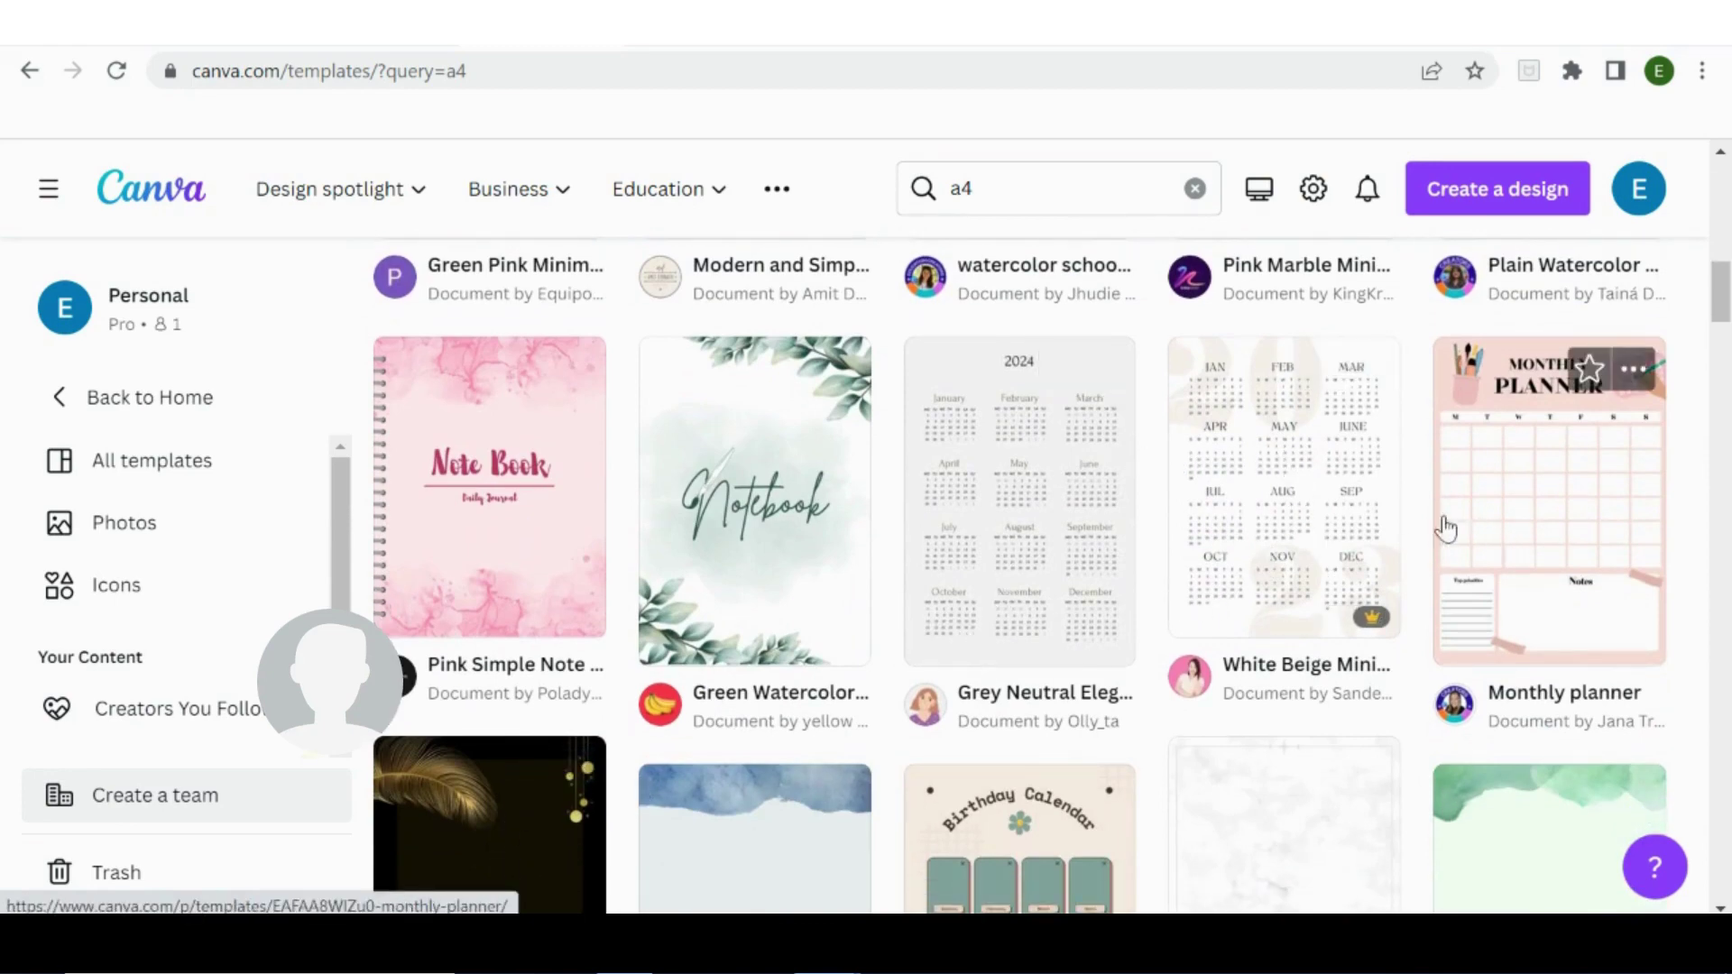
{"action": "scroll", "coordinate": [917, 568], "scroll_direction": "up", "scroll_amount": 8}
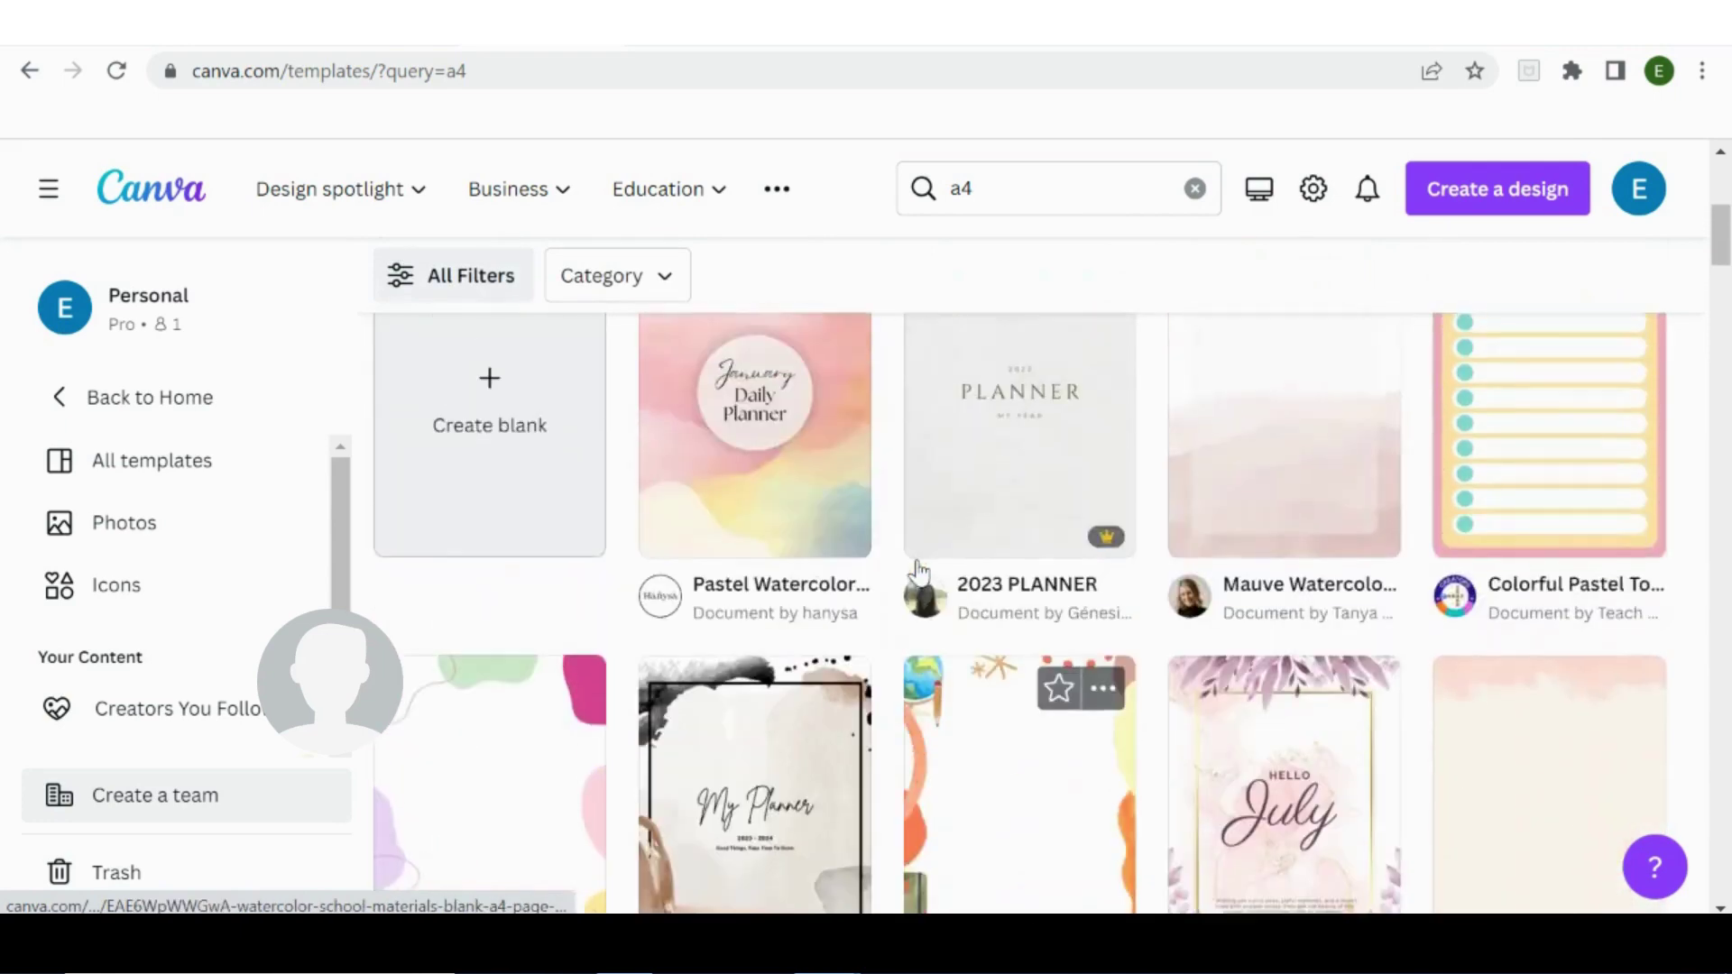
{"action": "scroll", "coordinate": [916, 569], "scroll_direction": "up", "scroll_amount": 2}
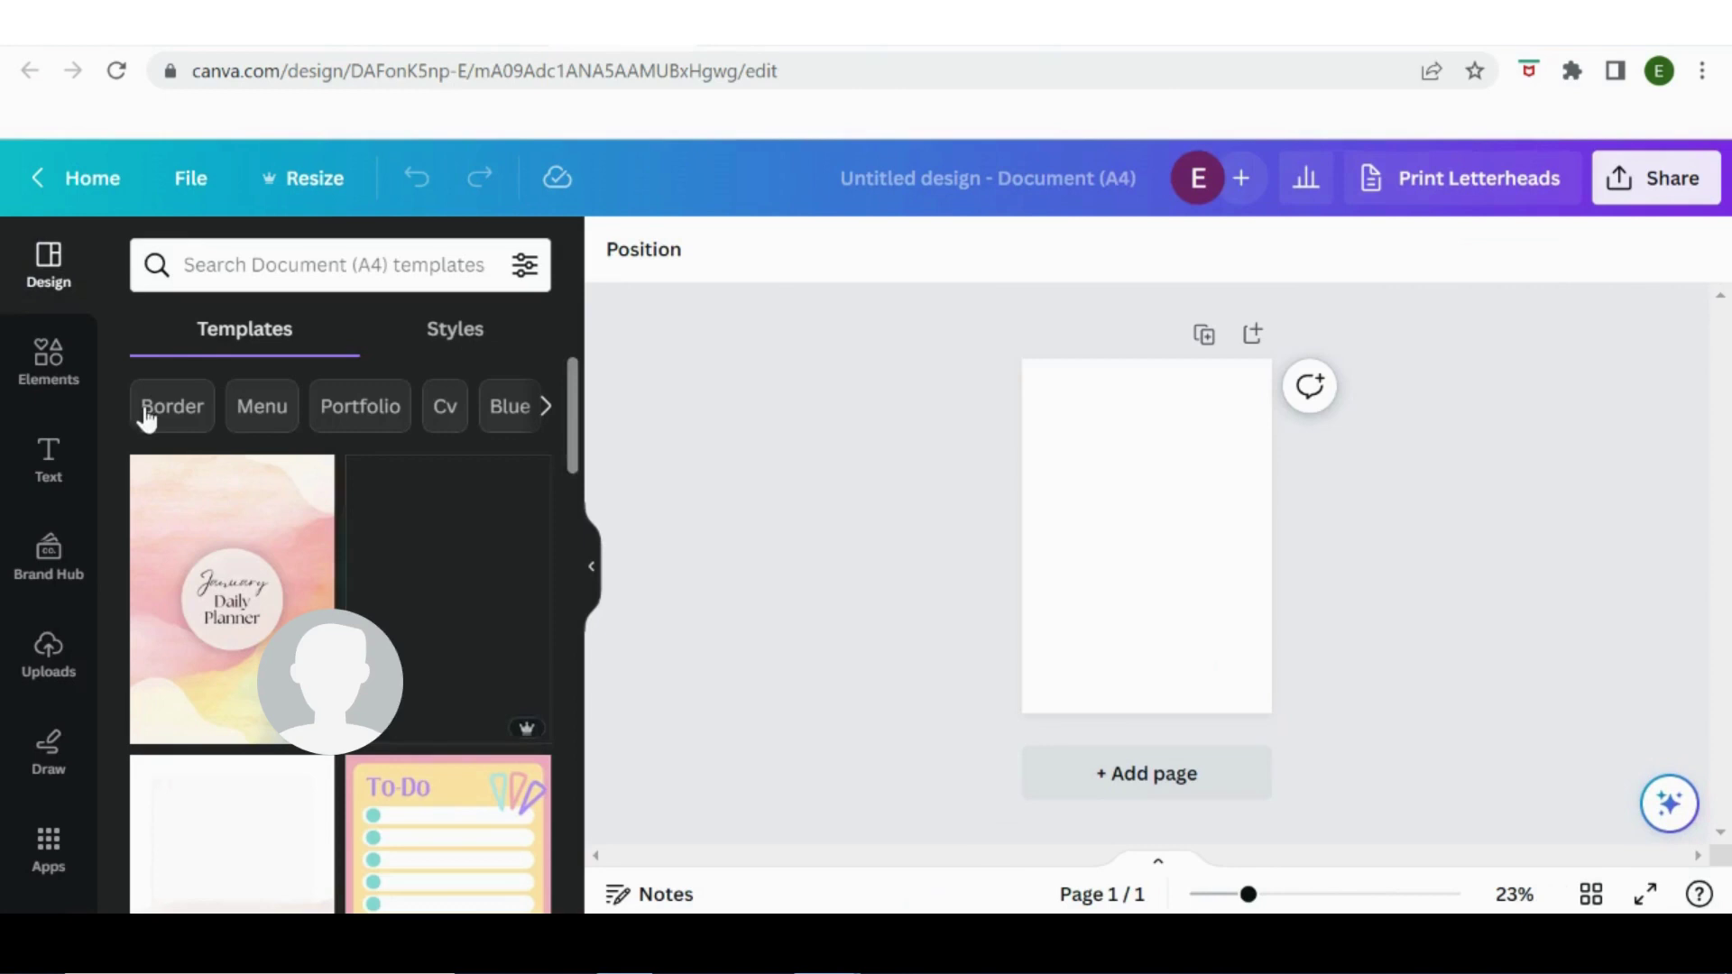
Search templates for 'monthly calendar', apply the July template, then undo it.
{"action": "scroll", "coordinate": [257, 654], "scroll_direction": "down", "scroll_amount": 3}
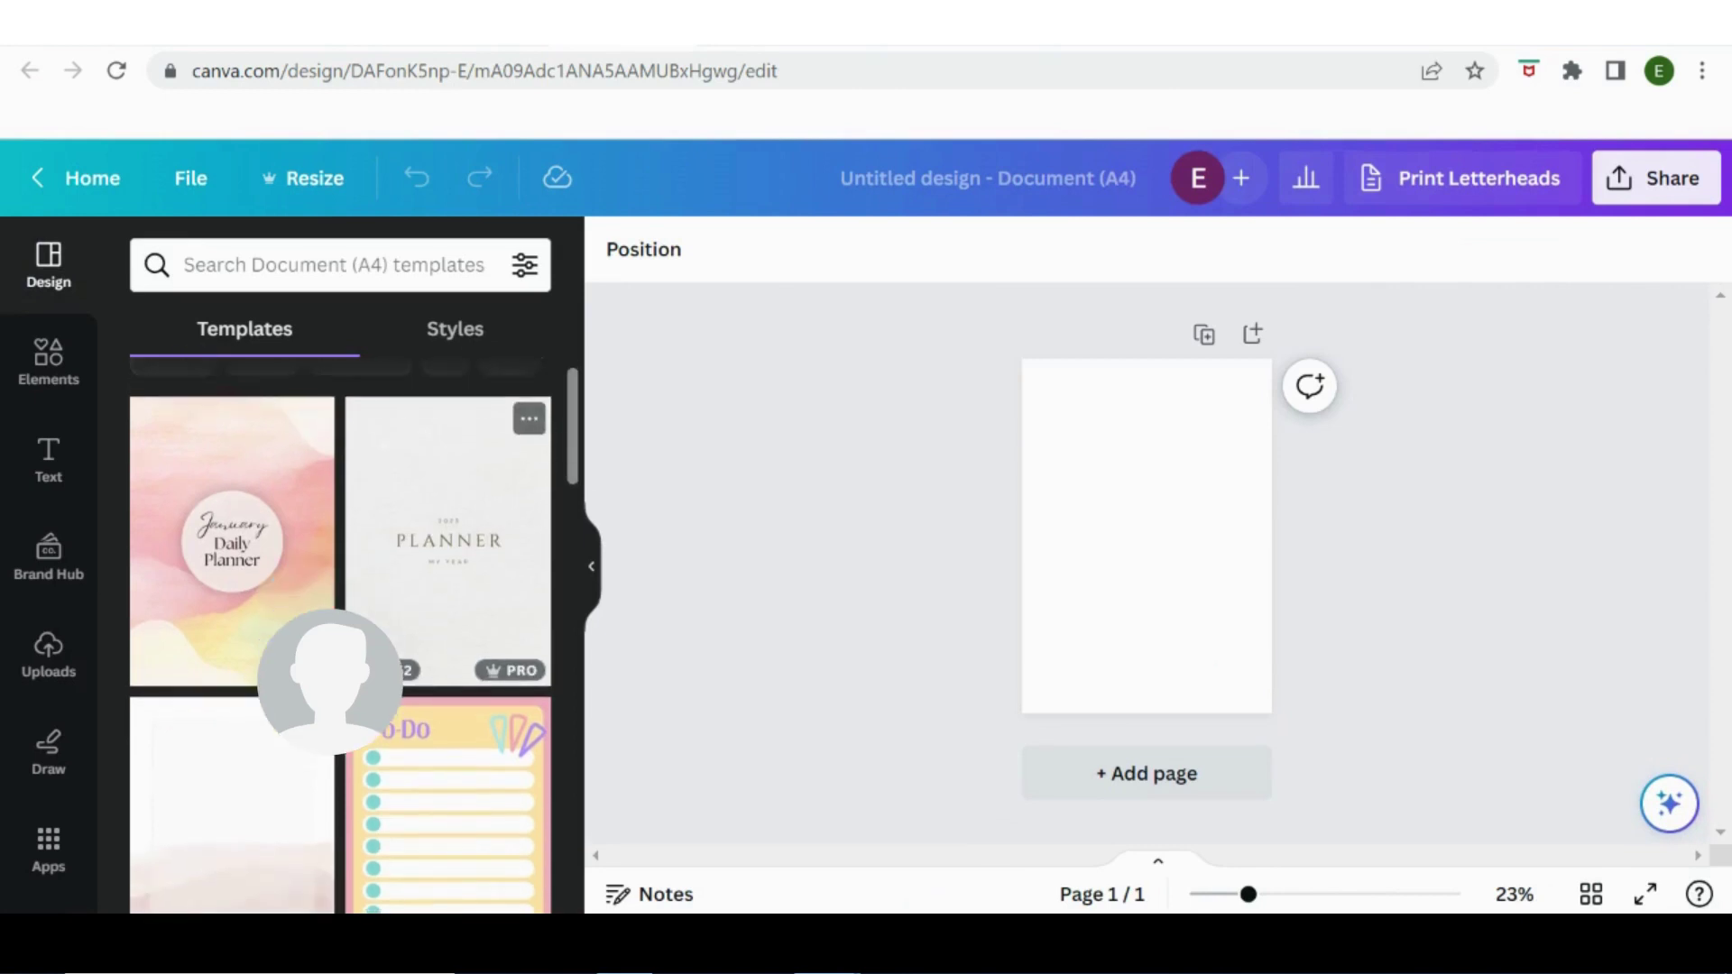
{"action": "scroll", "coordinate": [340, 636], "scroll_direction": "down", "scroll_amount": 2}
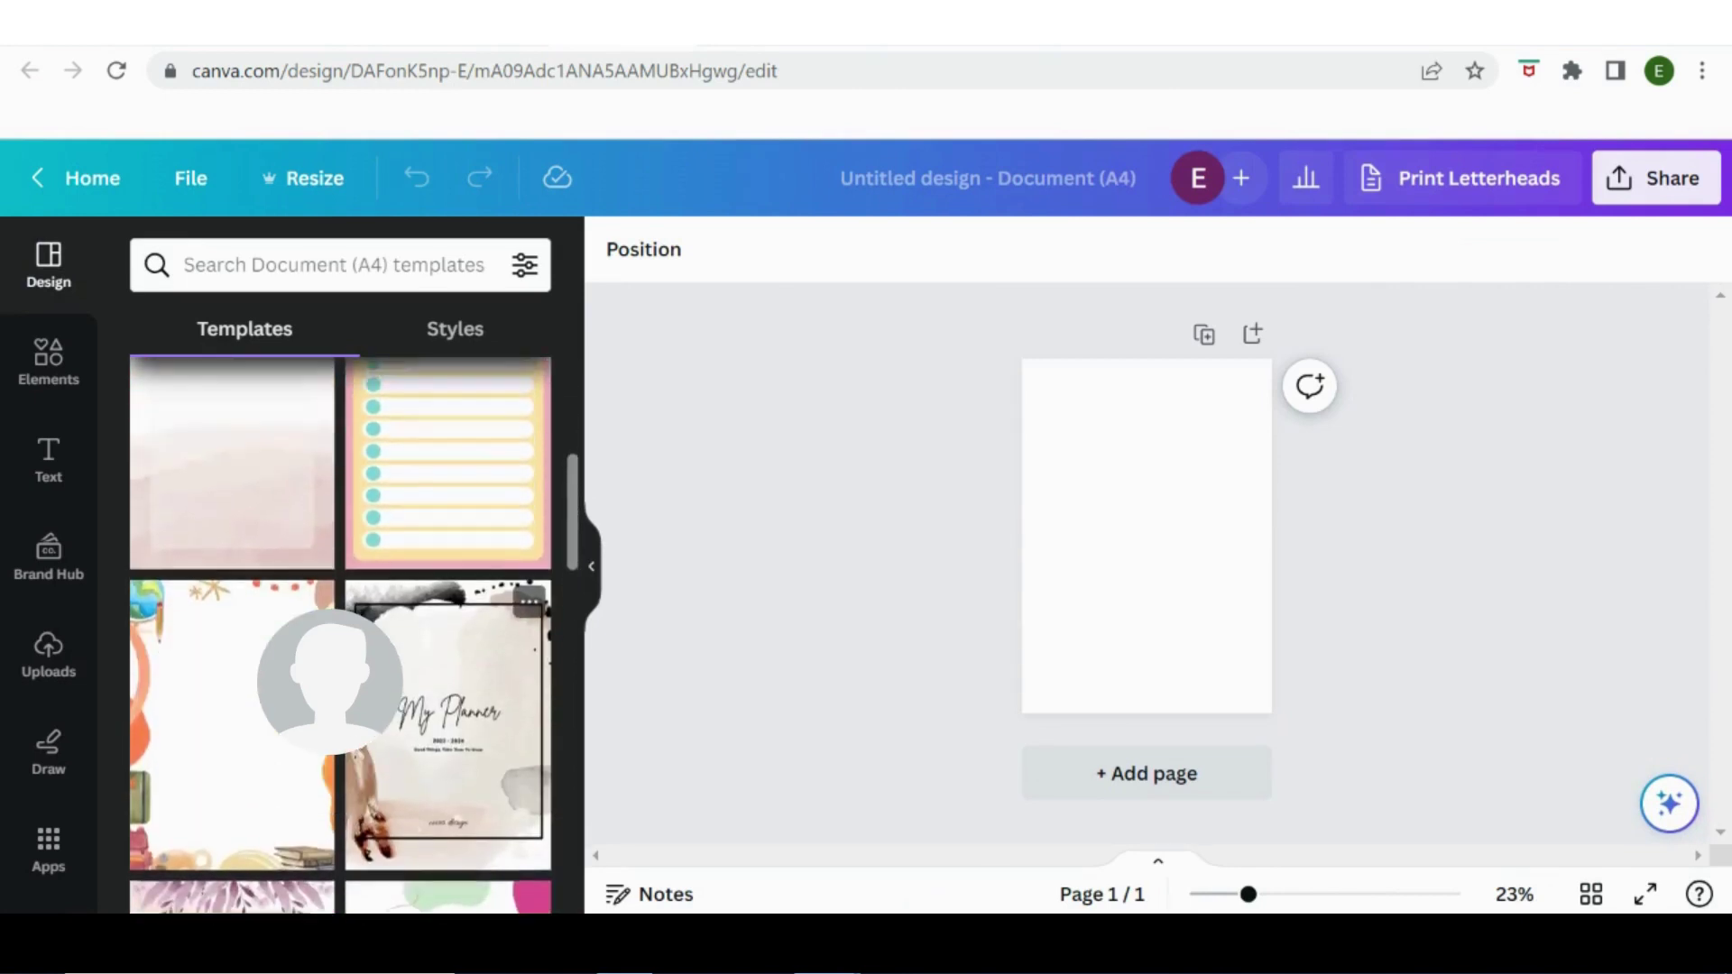
{"action": "scroll", "coordinate": [340, 636], "scroll_direction": "up", "scroll_amount": 5}
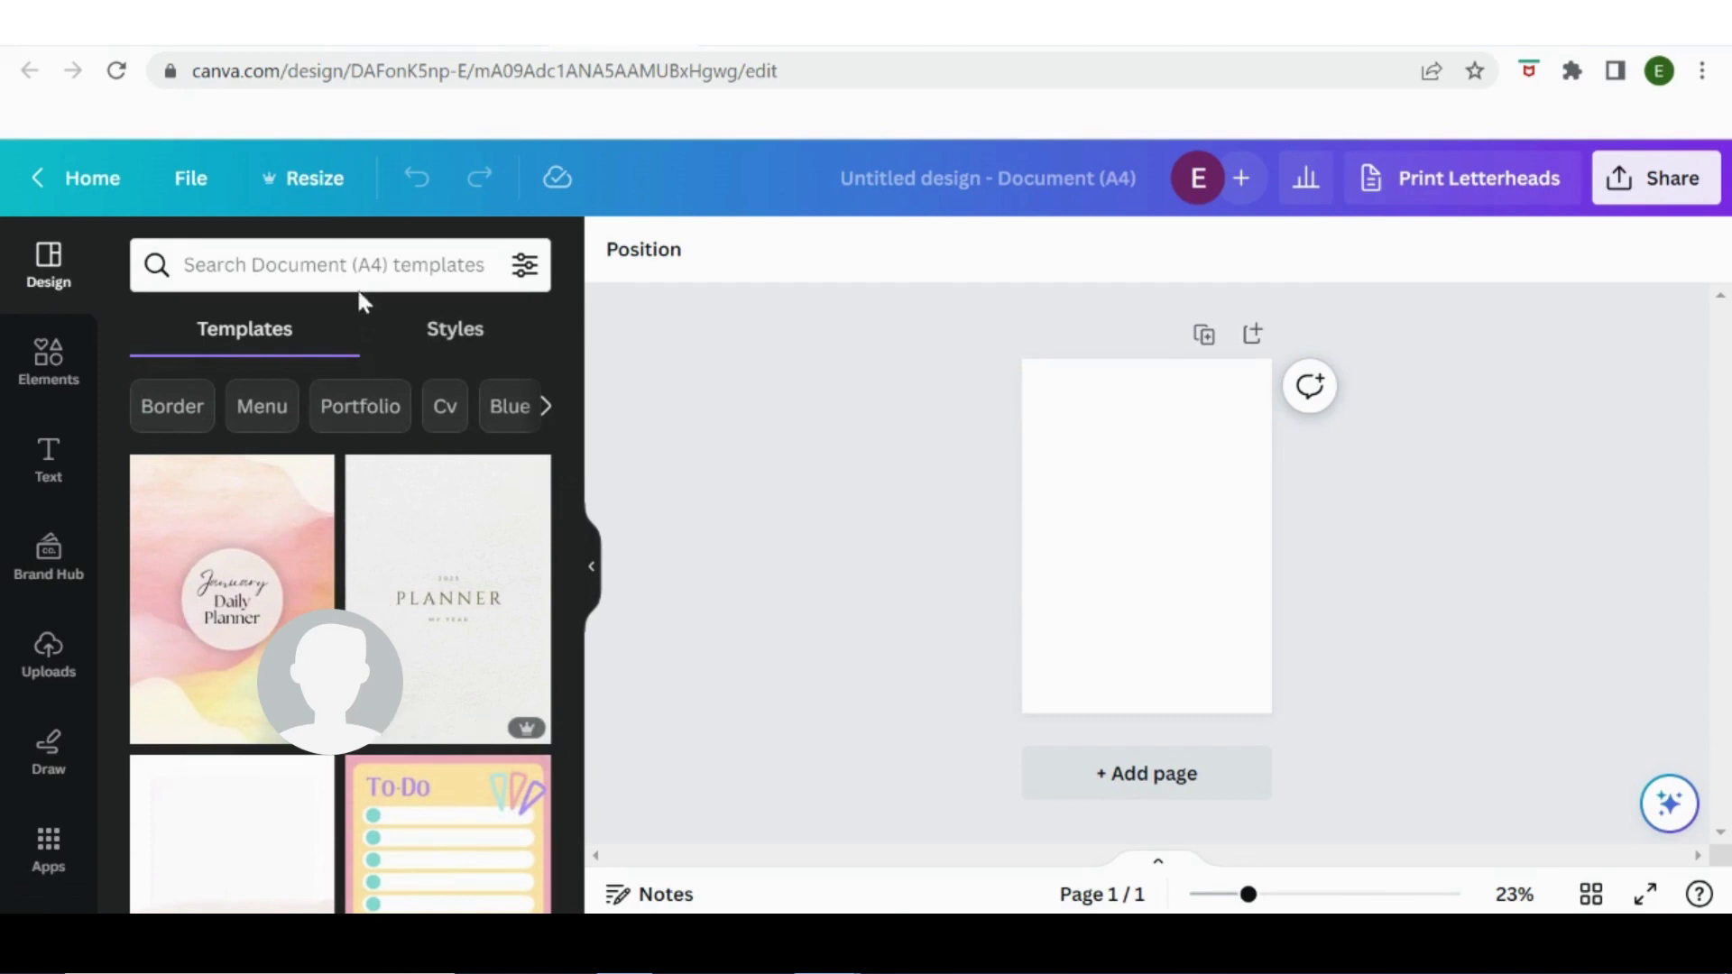
{"action": "left_click", "coordinate": [357, 270]}
{"action": "type", "text": "qa"}
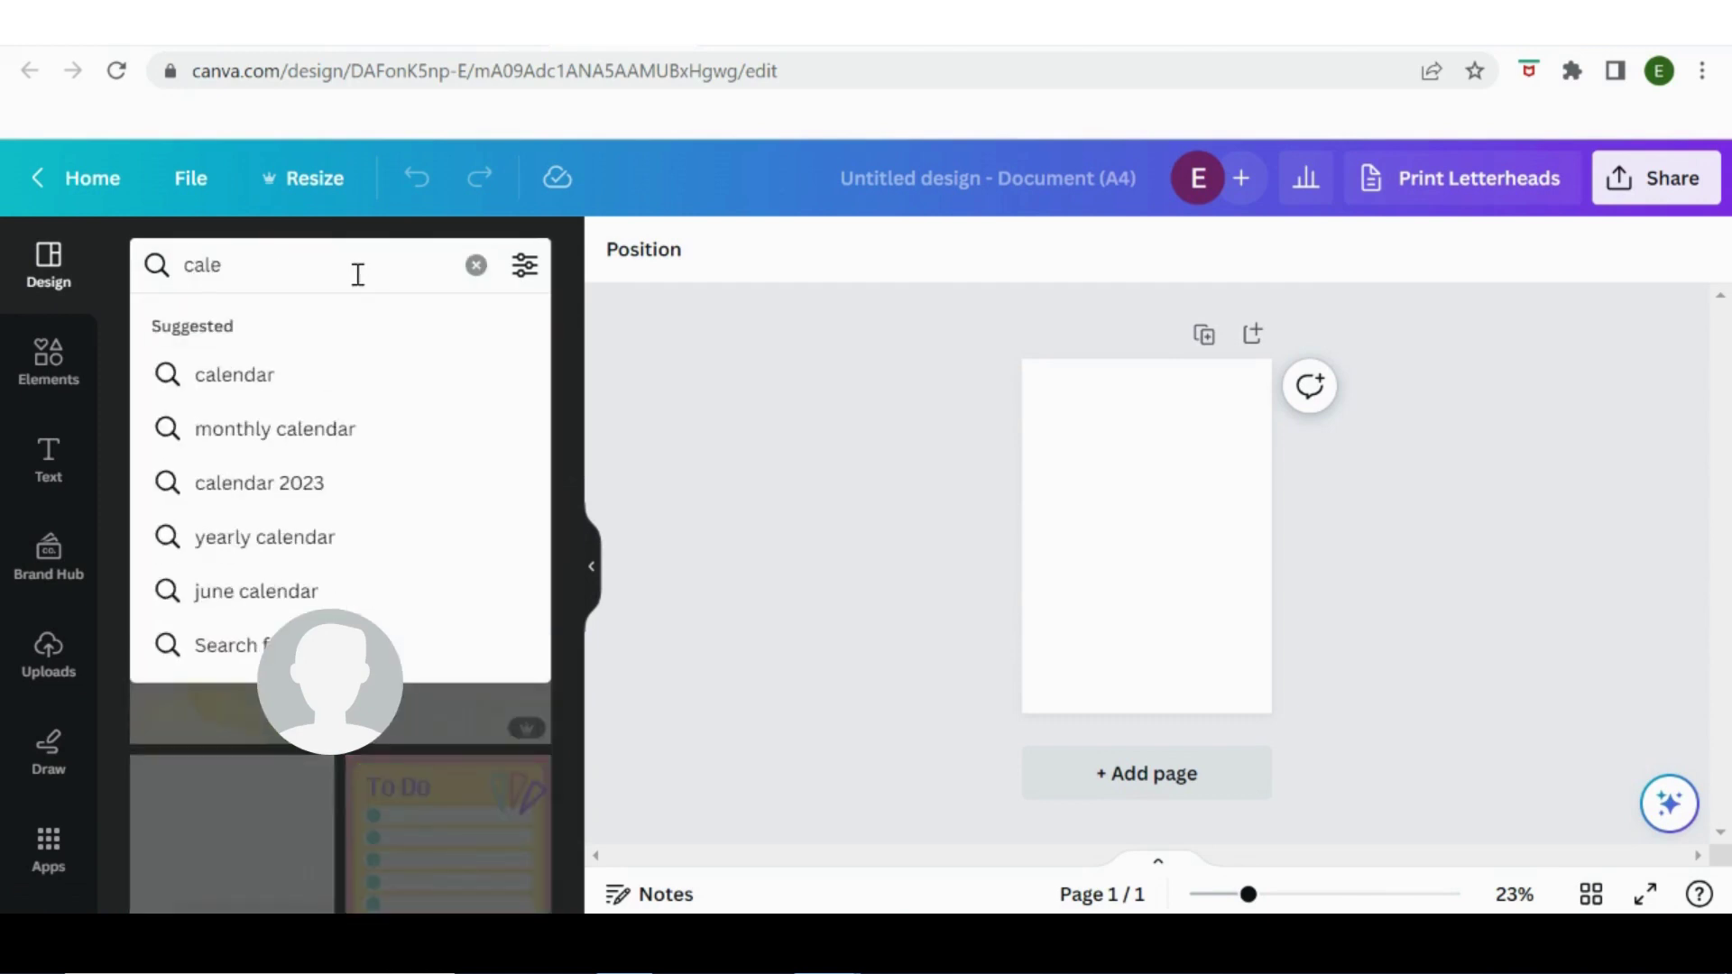
{"action": "left_click", "coordinate": [343, 433]}
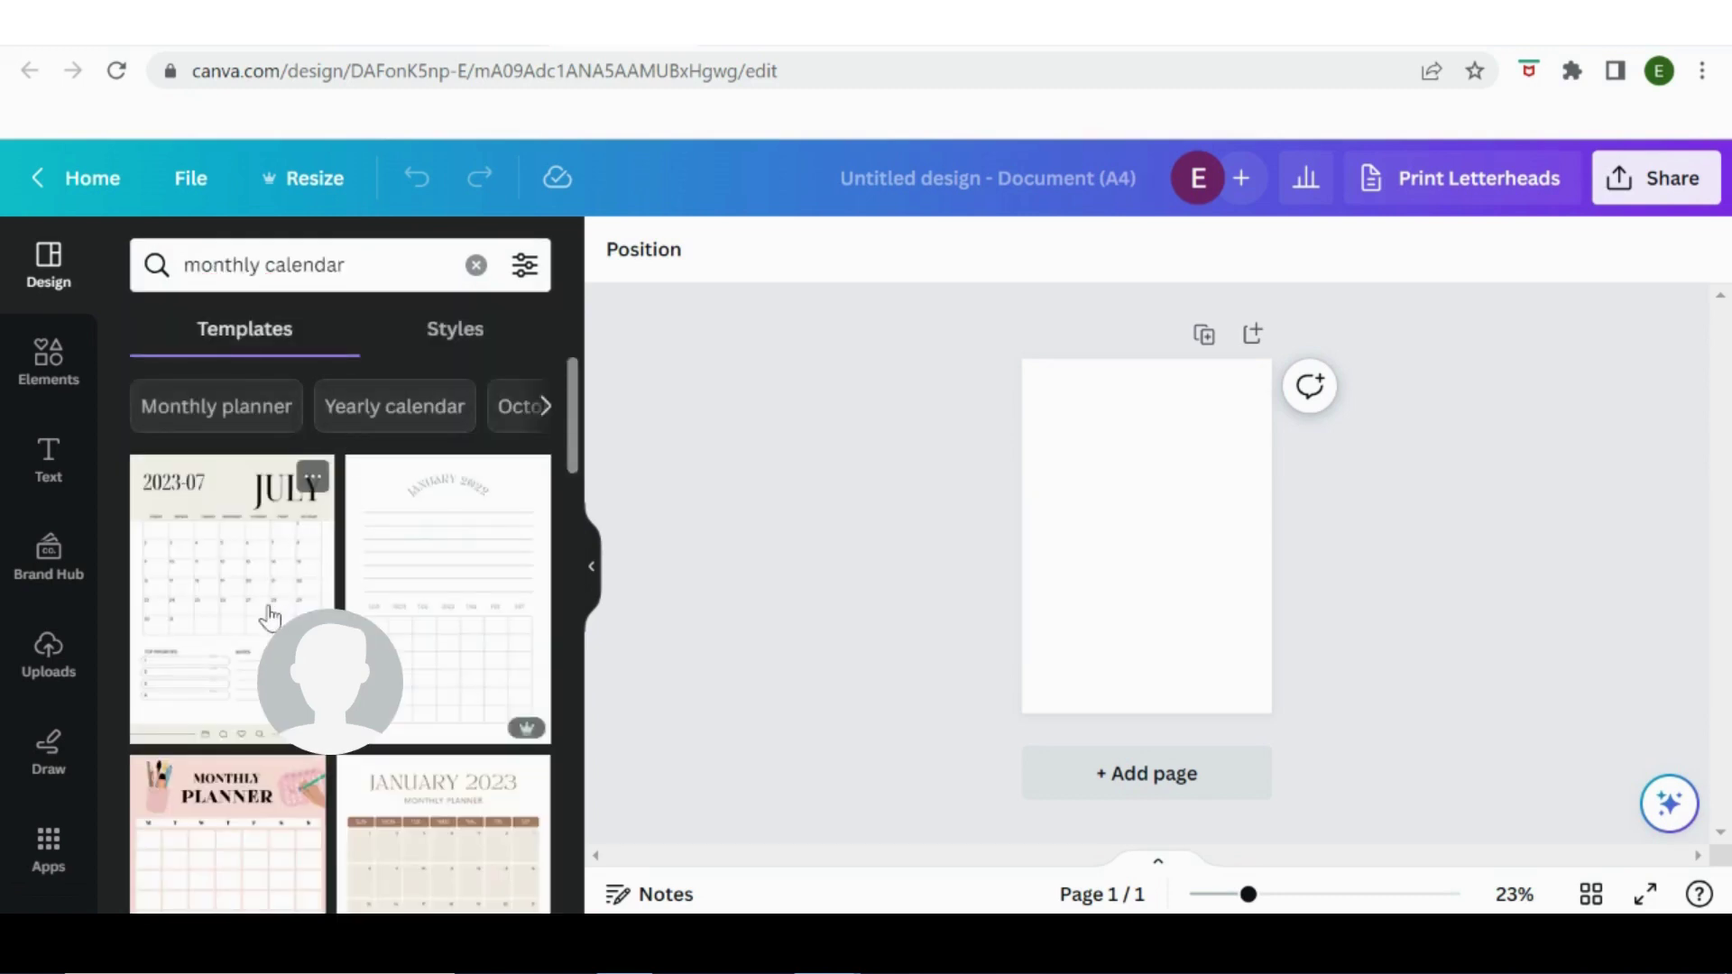
{"action": "left_click", "coordinate": [270, 619]}
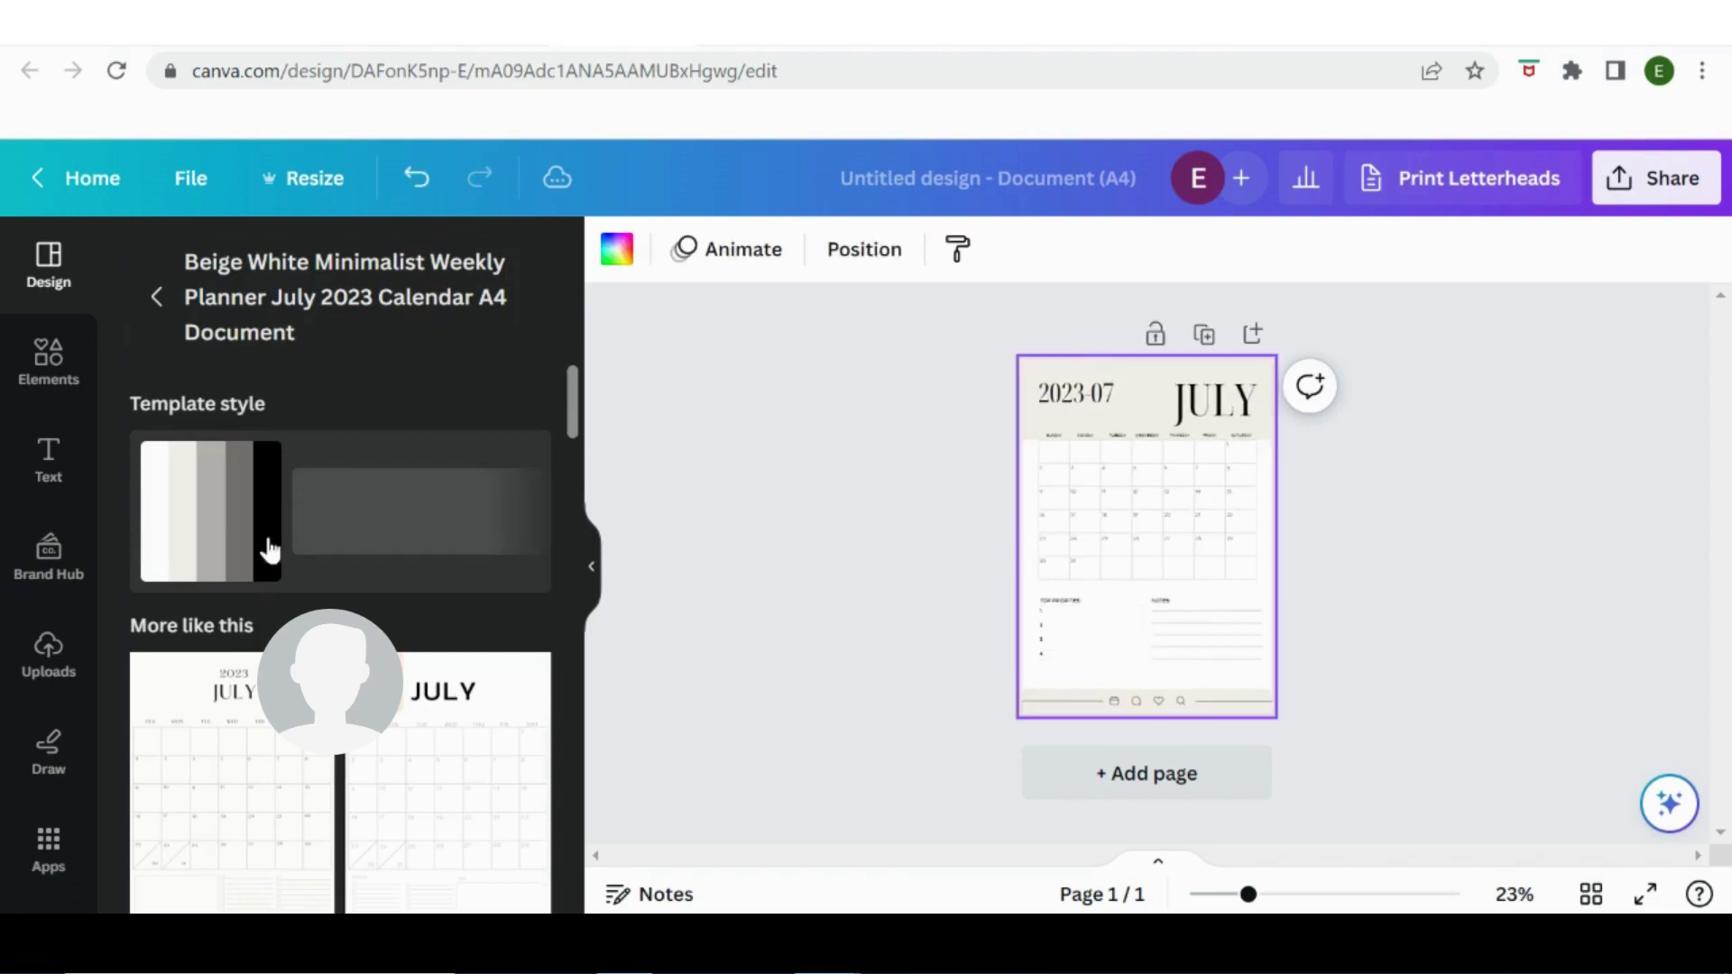
{"action": "left_click", "coordinate": [405, 194]}
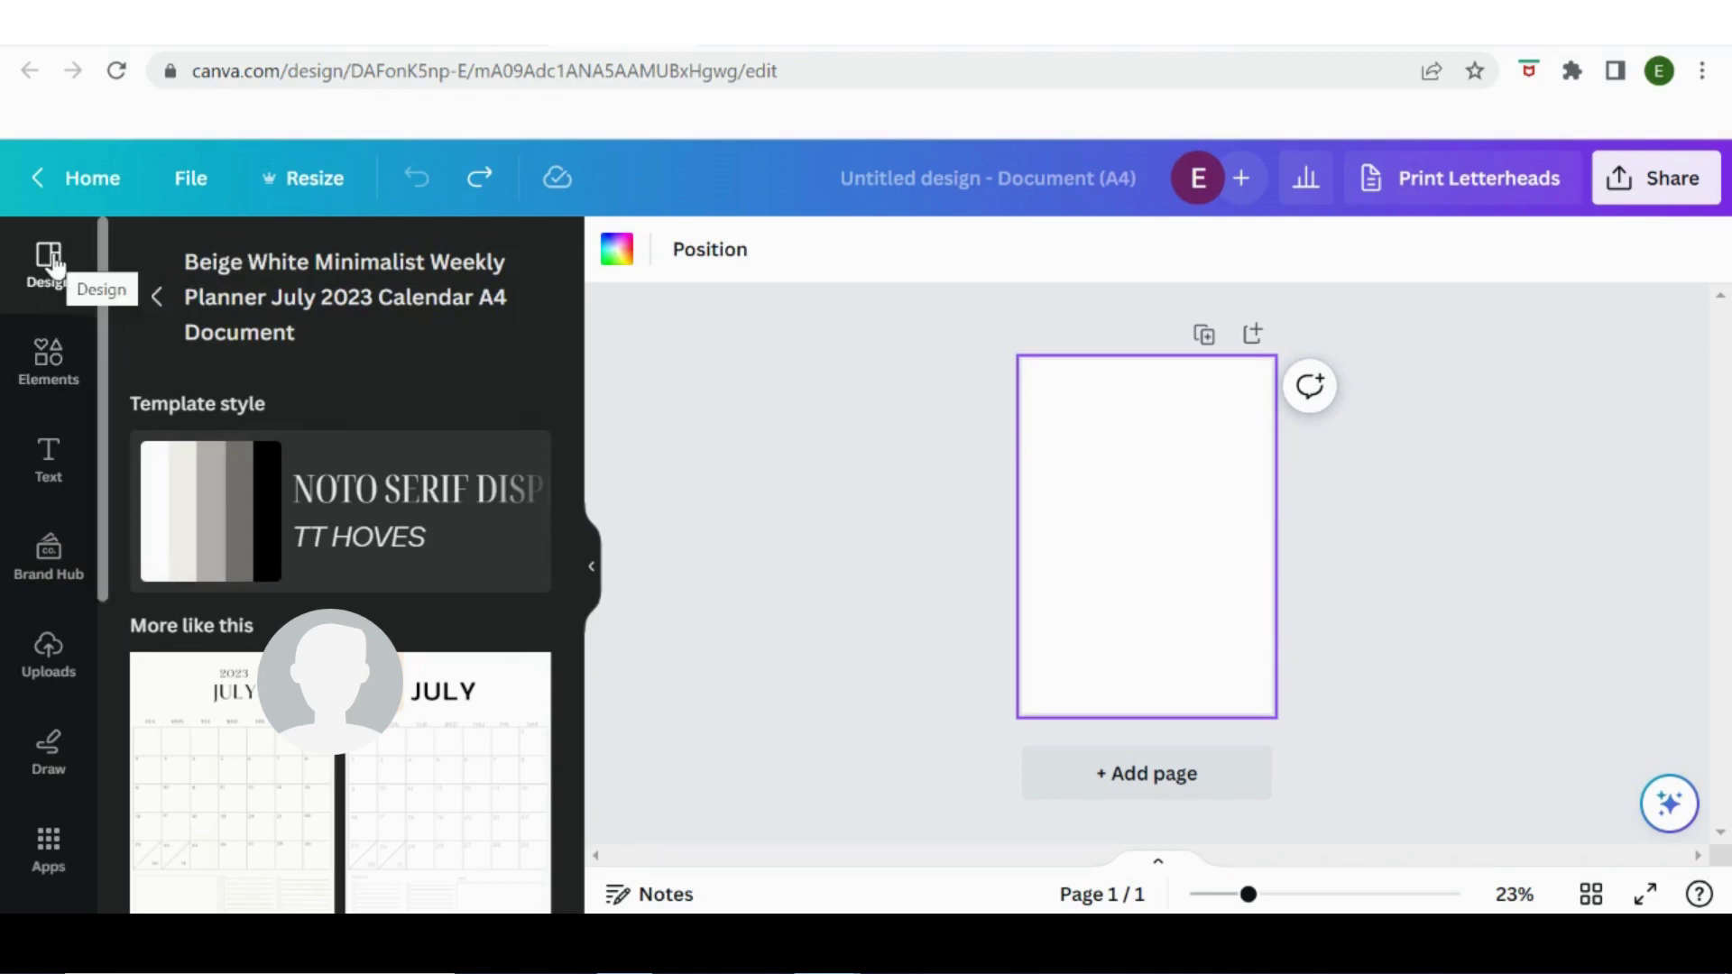
Return to the template list, scroll through the Elements collection, then show the Text options.
{"action": "left_click", "coordinate": [158, 298]}
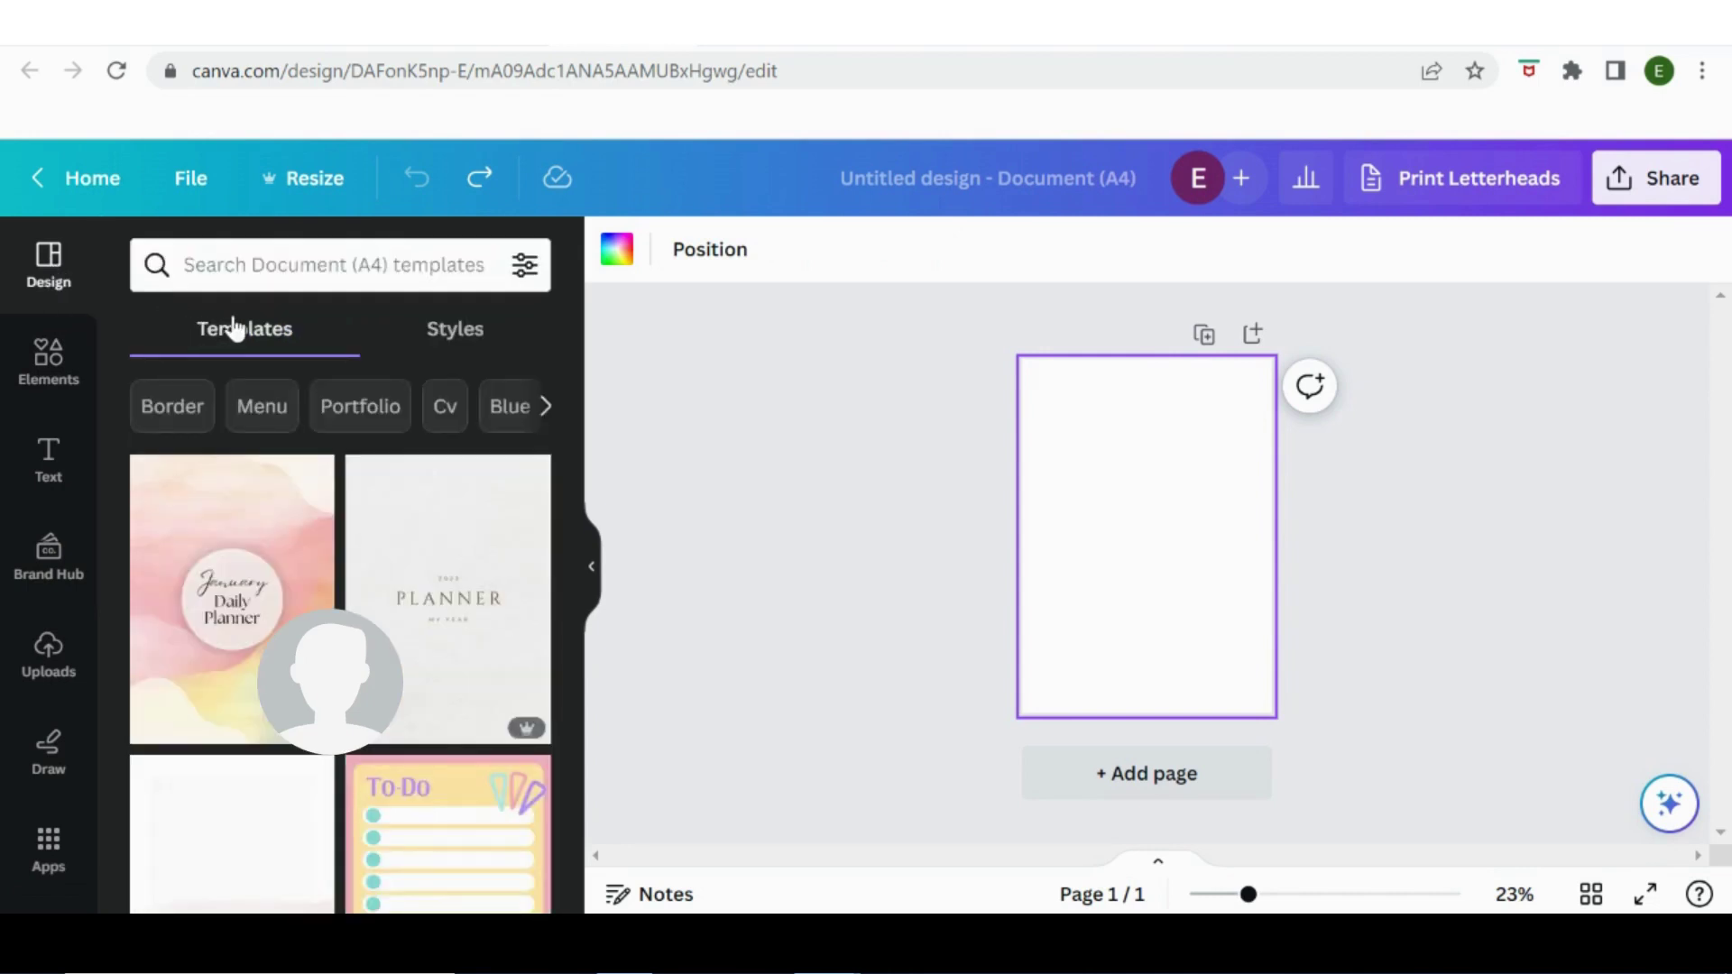
{"action": "left_click", "coordinate": [63, 365]}
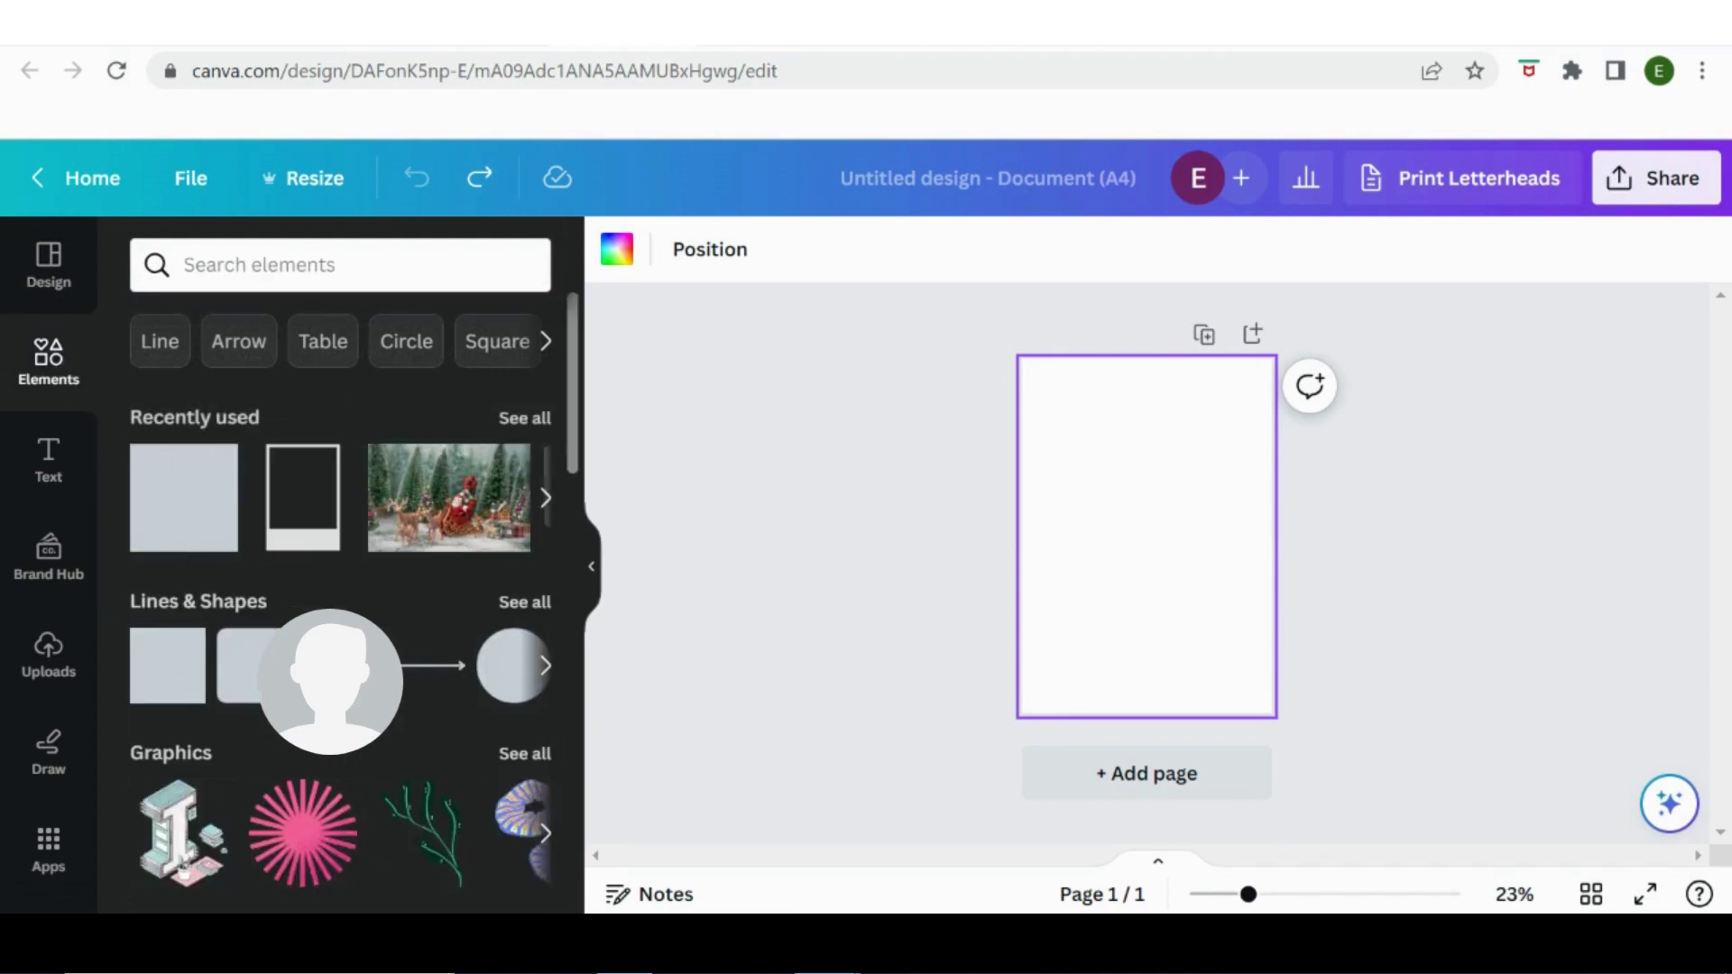
{"action": "scroll", "coordinate": [303, 492], "scroll_direction": "down", "scroll_amount": 3}
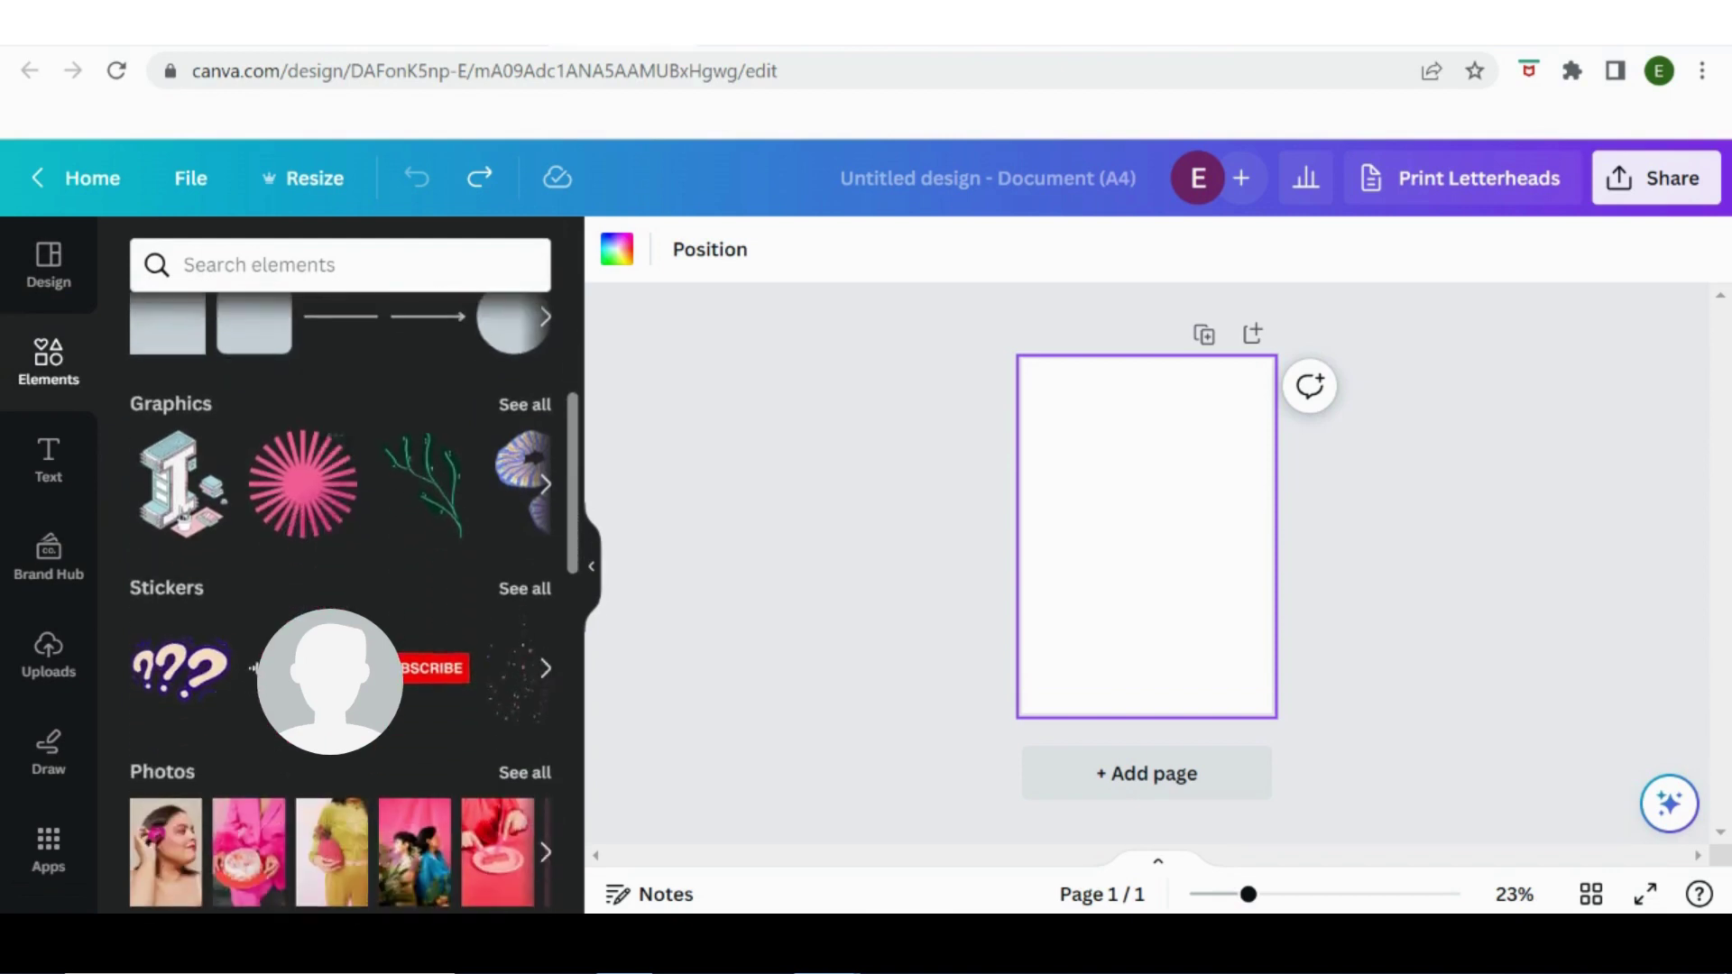
{"action": "scroll", "coordinate": [371, 559], "scroll_direction": "down", "scroll_amount": 2}
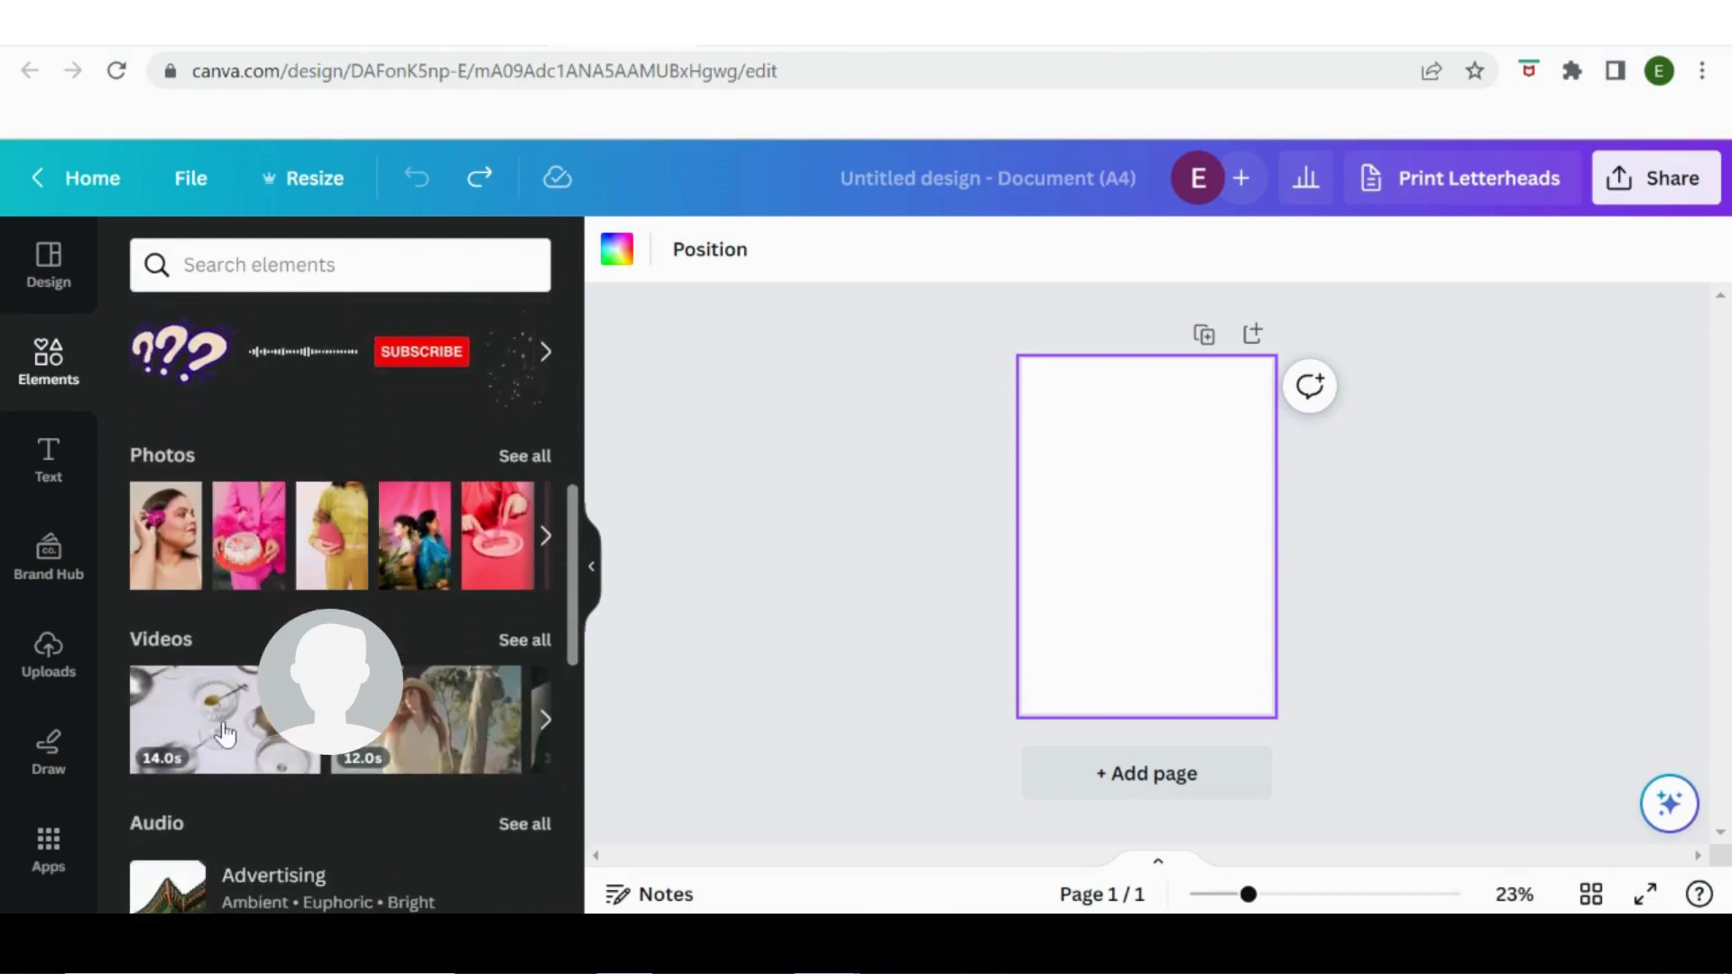
{"action": "scroll", "coordinate": [226, 732], "scroll_direction": "down", "scroll_amount": 3}
{"action": "scroll", "coordinate": [225, 733], "scroll_direction": "down", "scroll_amount": 5}
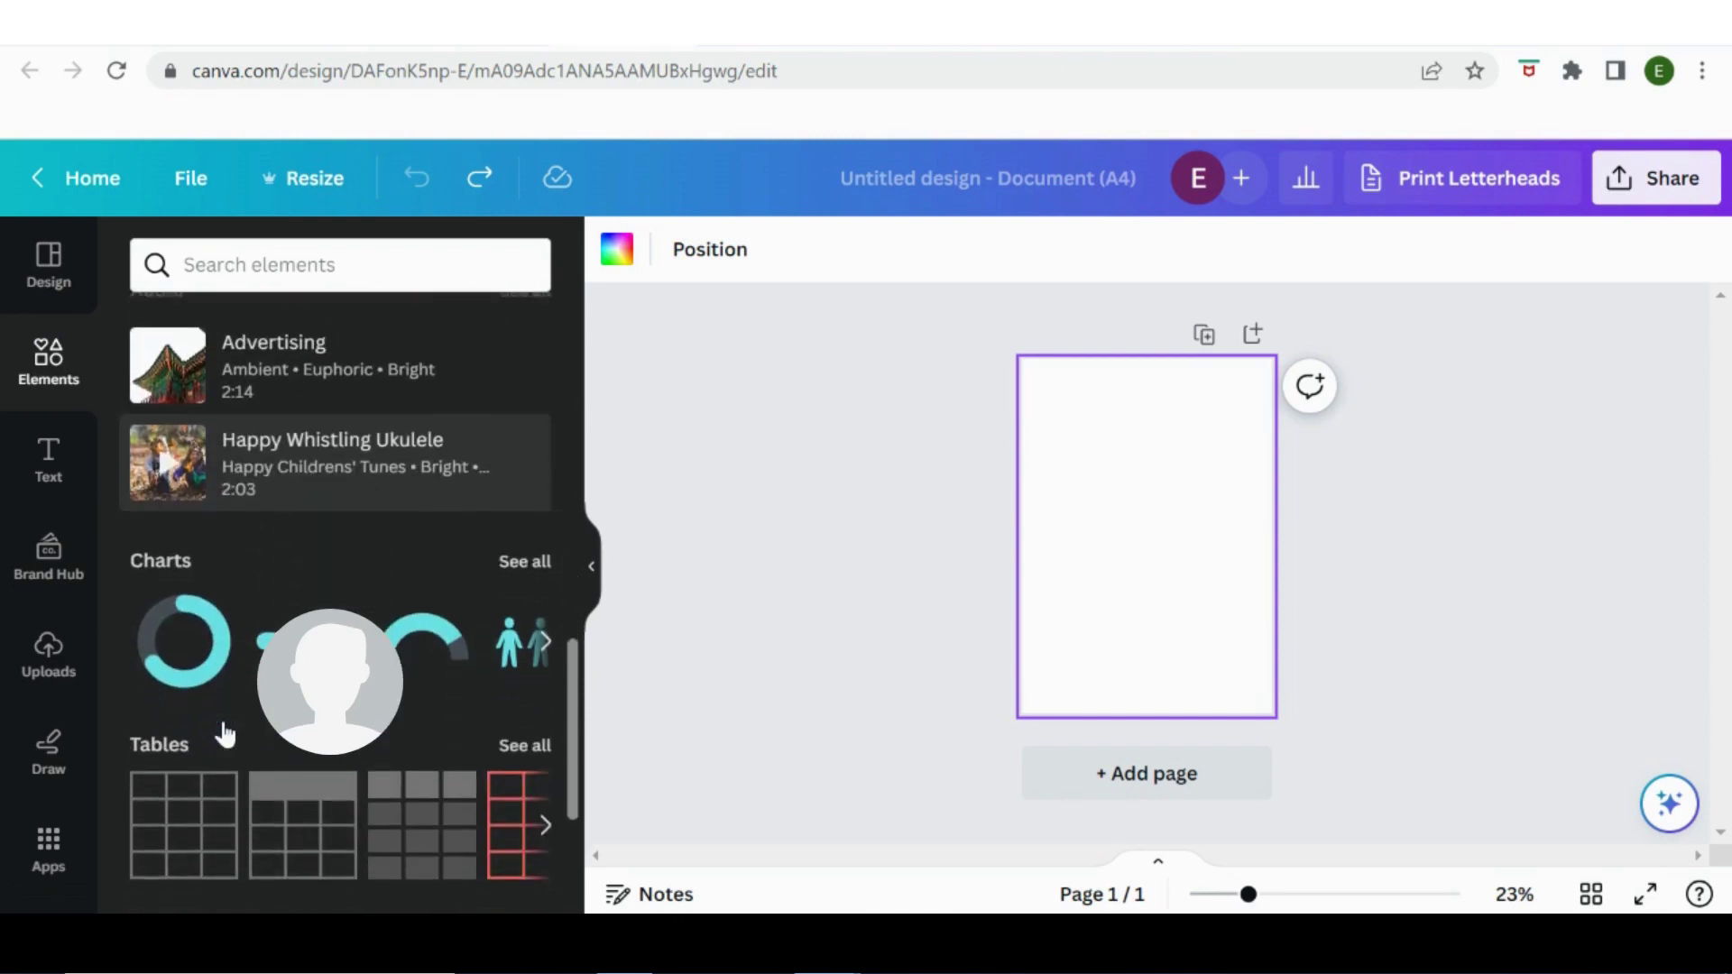
{"action": "scroll", "coordinate": [224, 731], "scroll_direction": "down", "scroll_amount": 2}
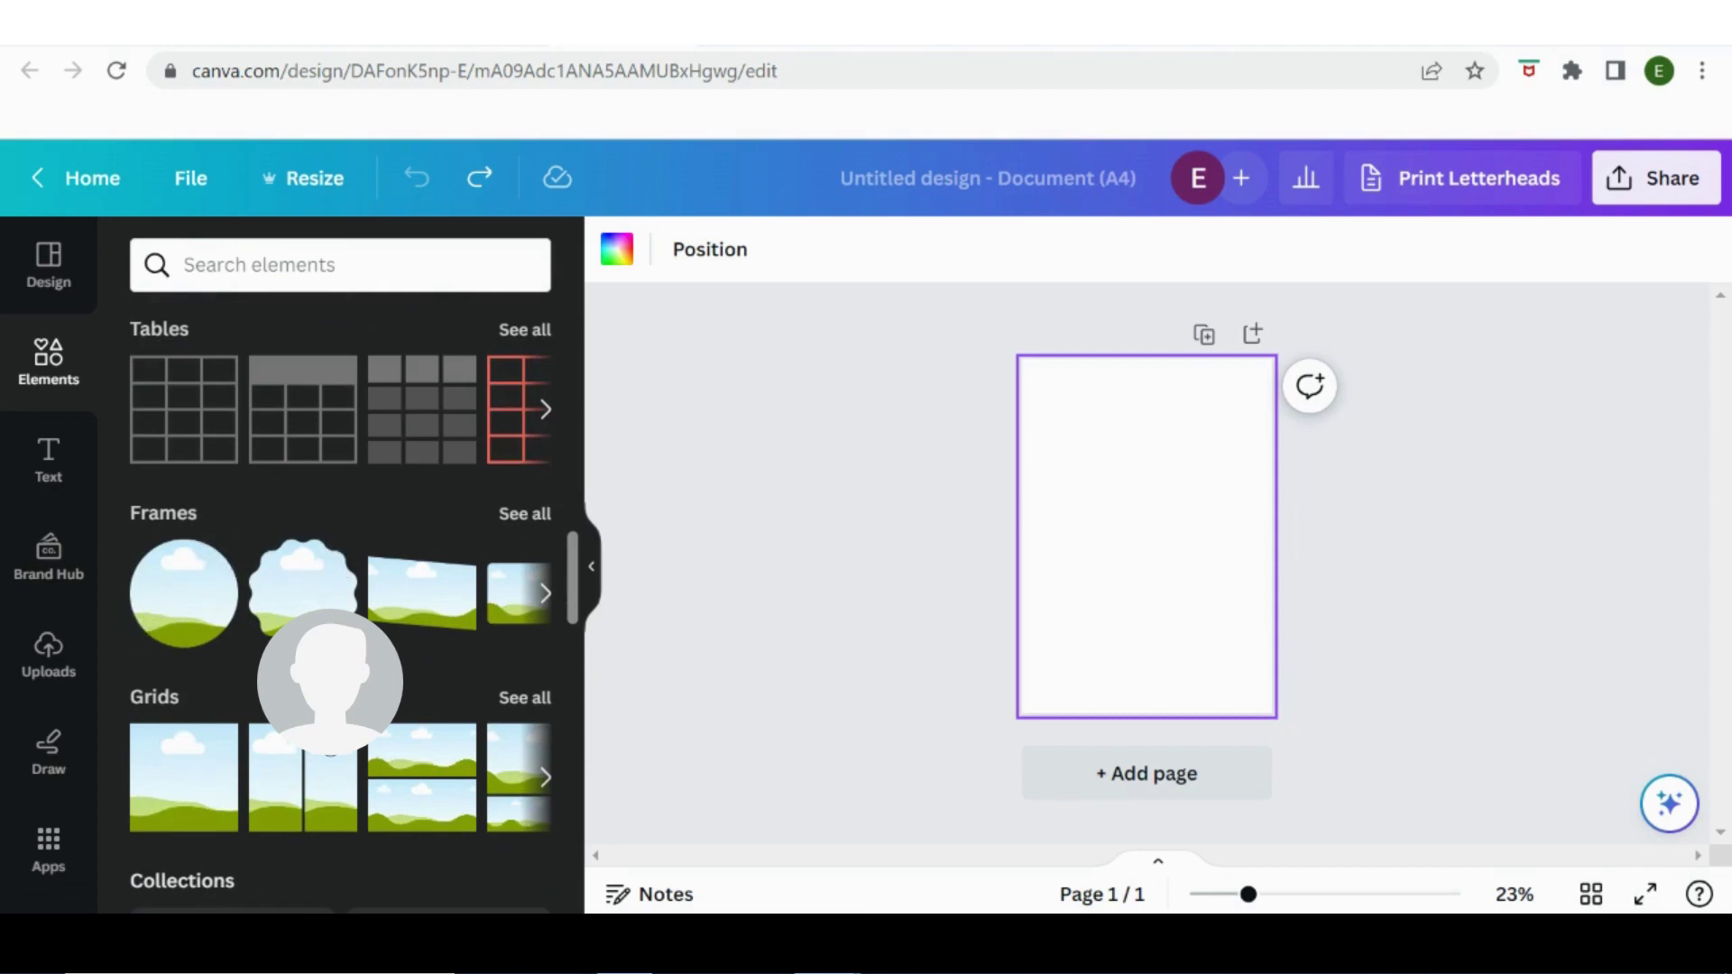
{"action": "scroll", "coordinate": [339, 596], "scroll_direction": "down", "scroll_amount": 12}
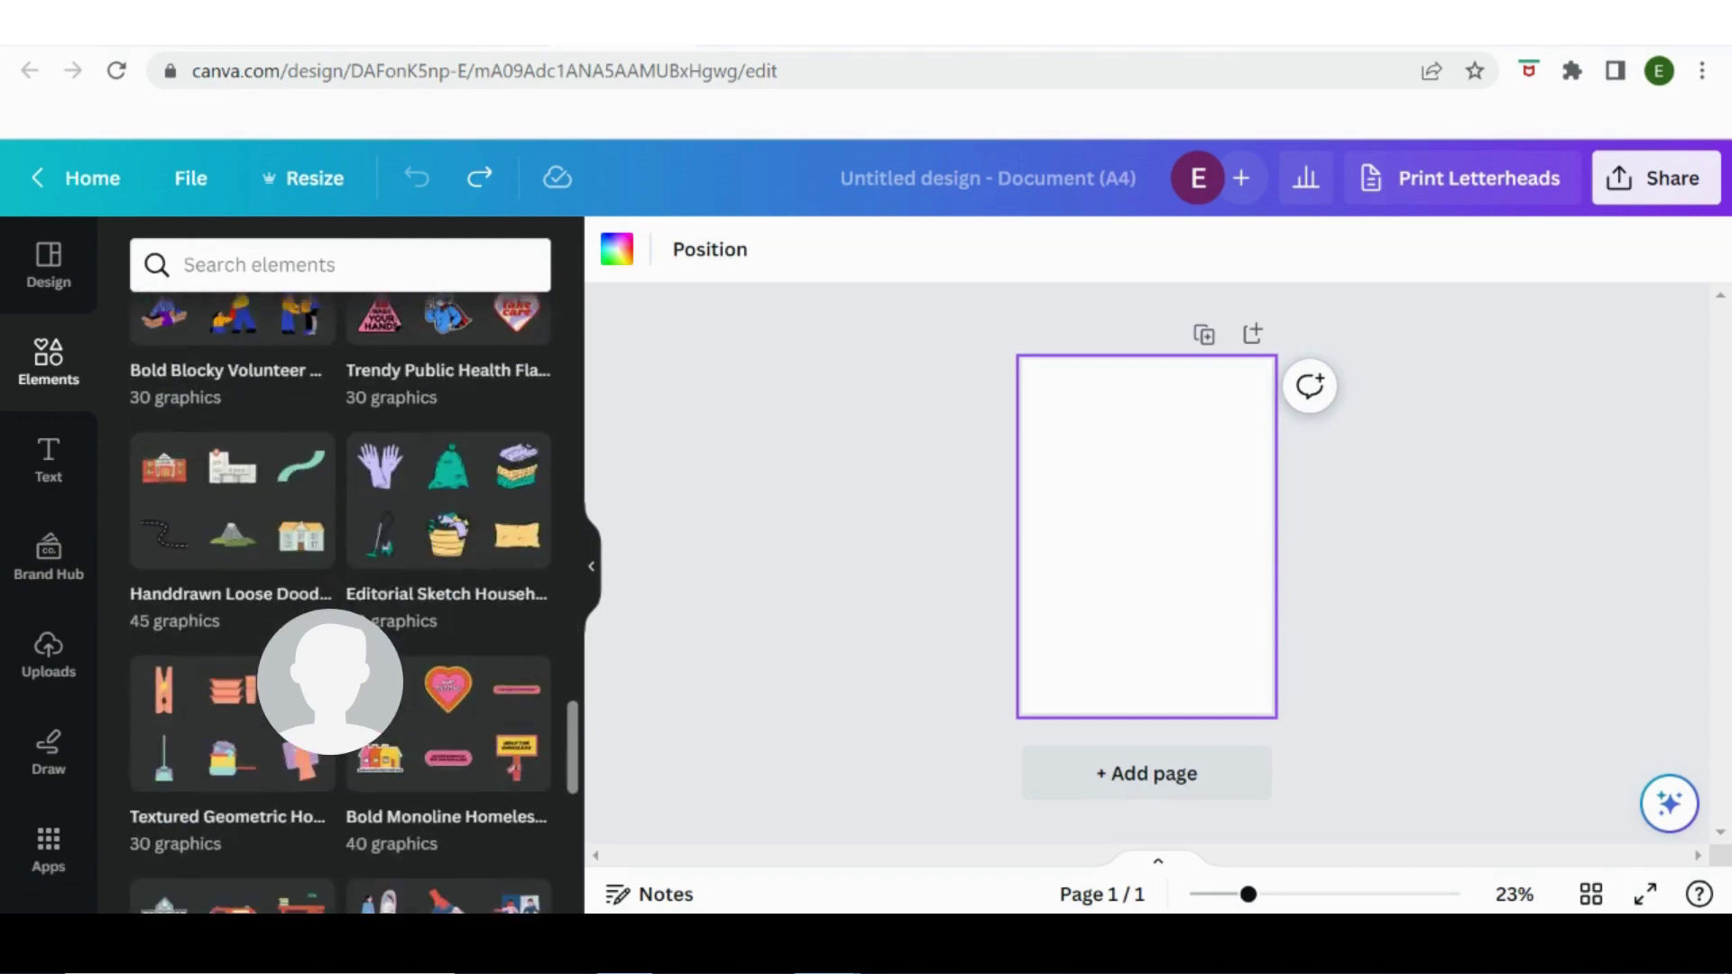
{"action": "scroll", "coordinate": [339, 596], "scroll_direction": "up", "scroll_amount": 12}
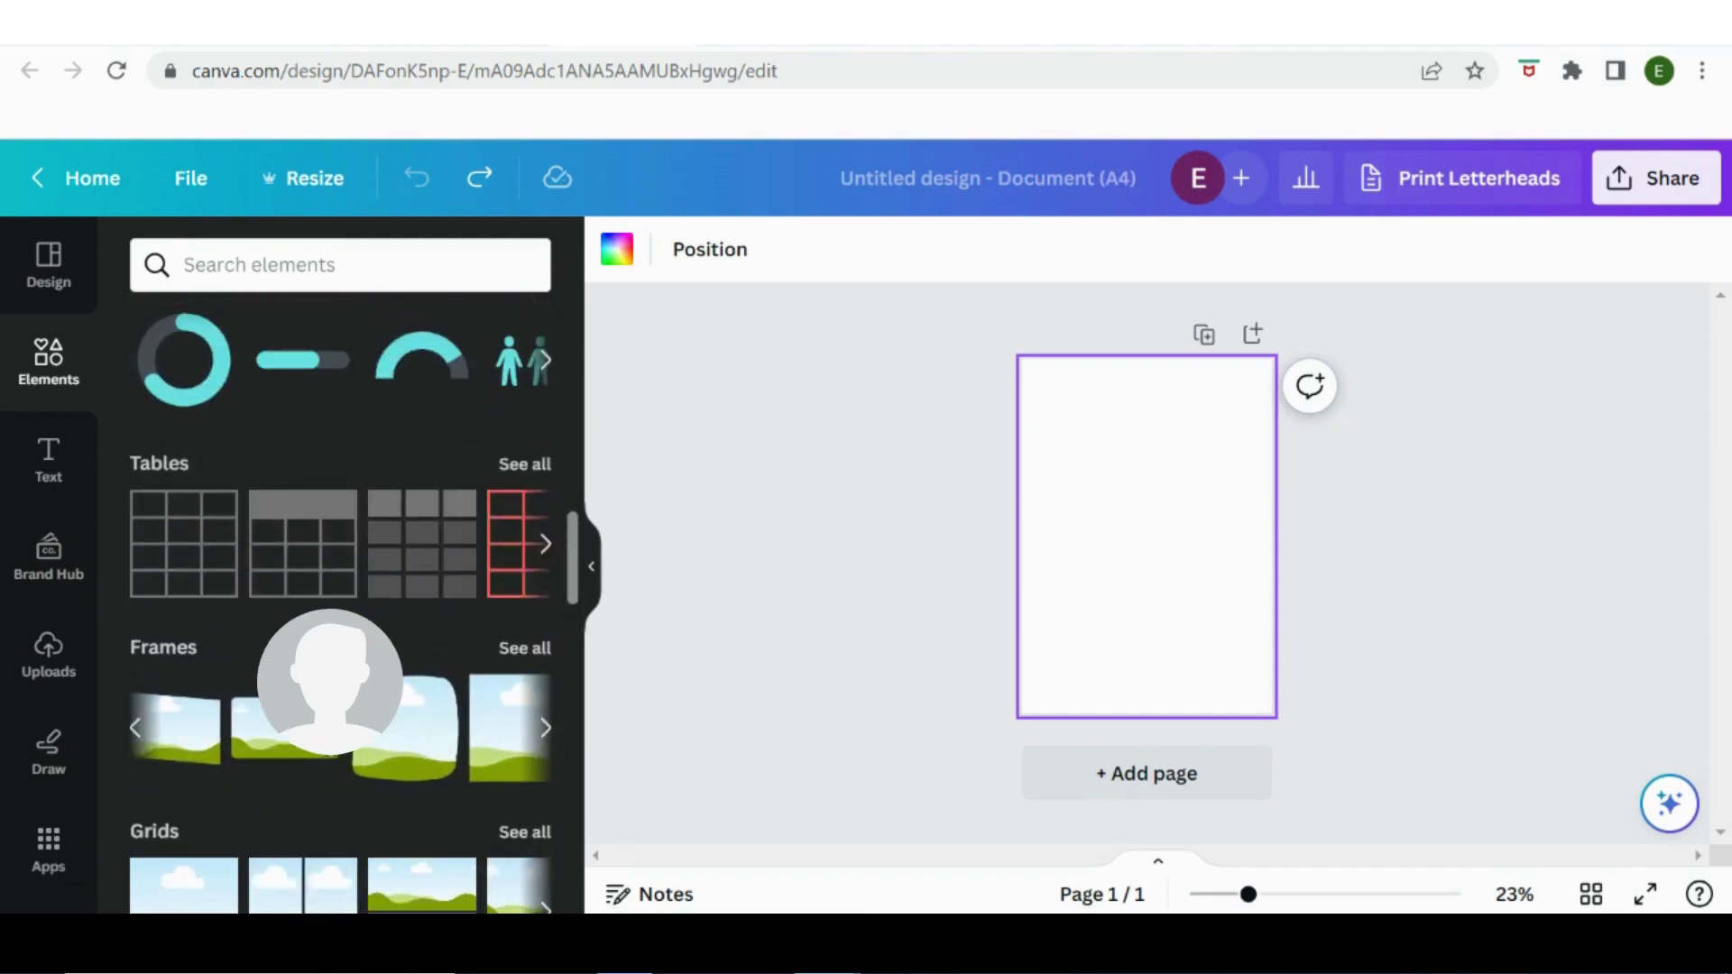
{"action": "left_click", "coordinate": [70, 478]}
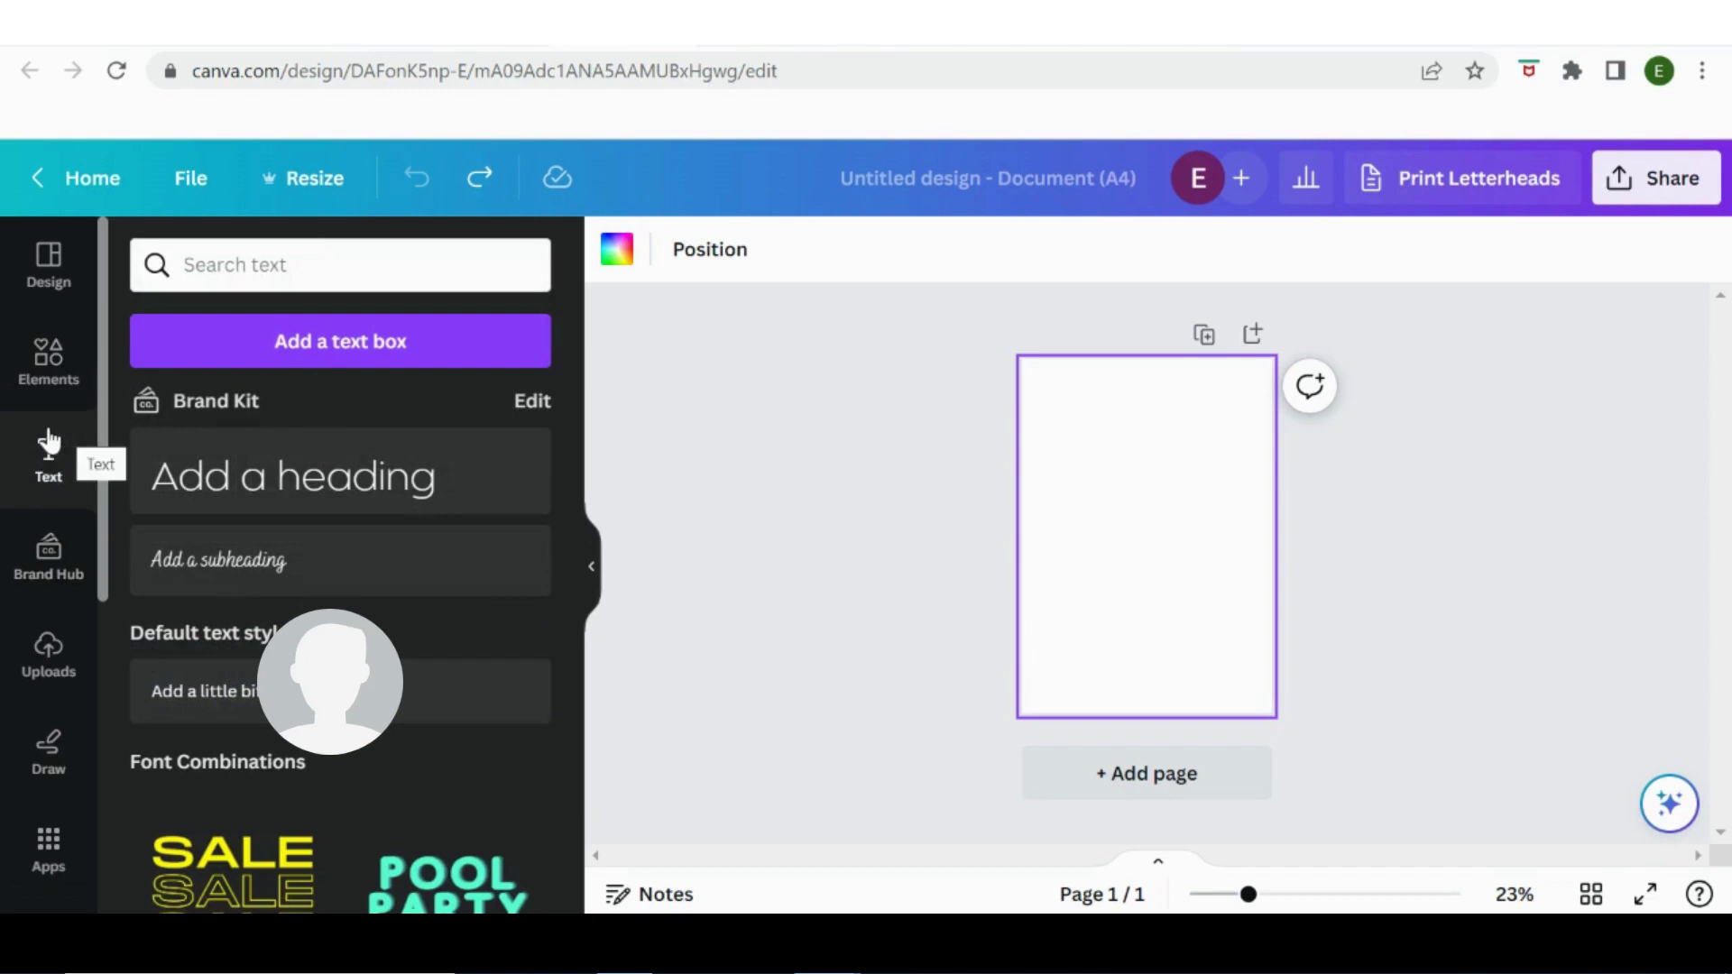
Add a text box to the A4 page and delete its placeholder text.
{"action": "left_click", "coordinate": [231, 350]}
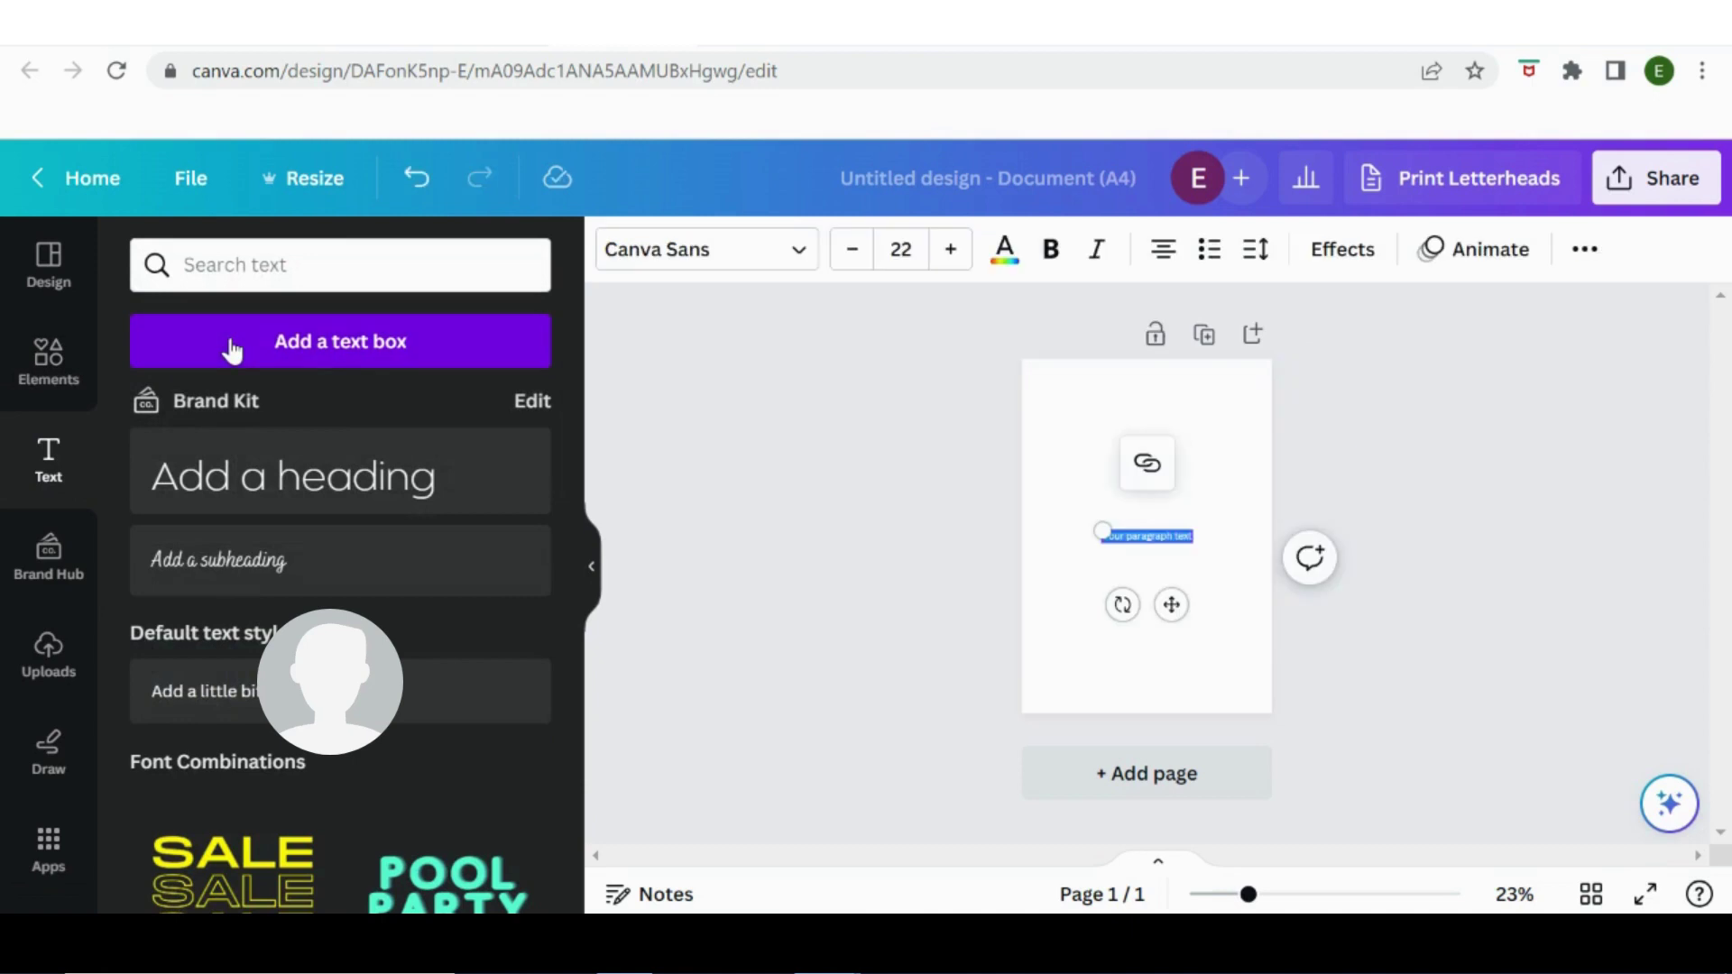
{"action": "key", "text": "BackSpace"}
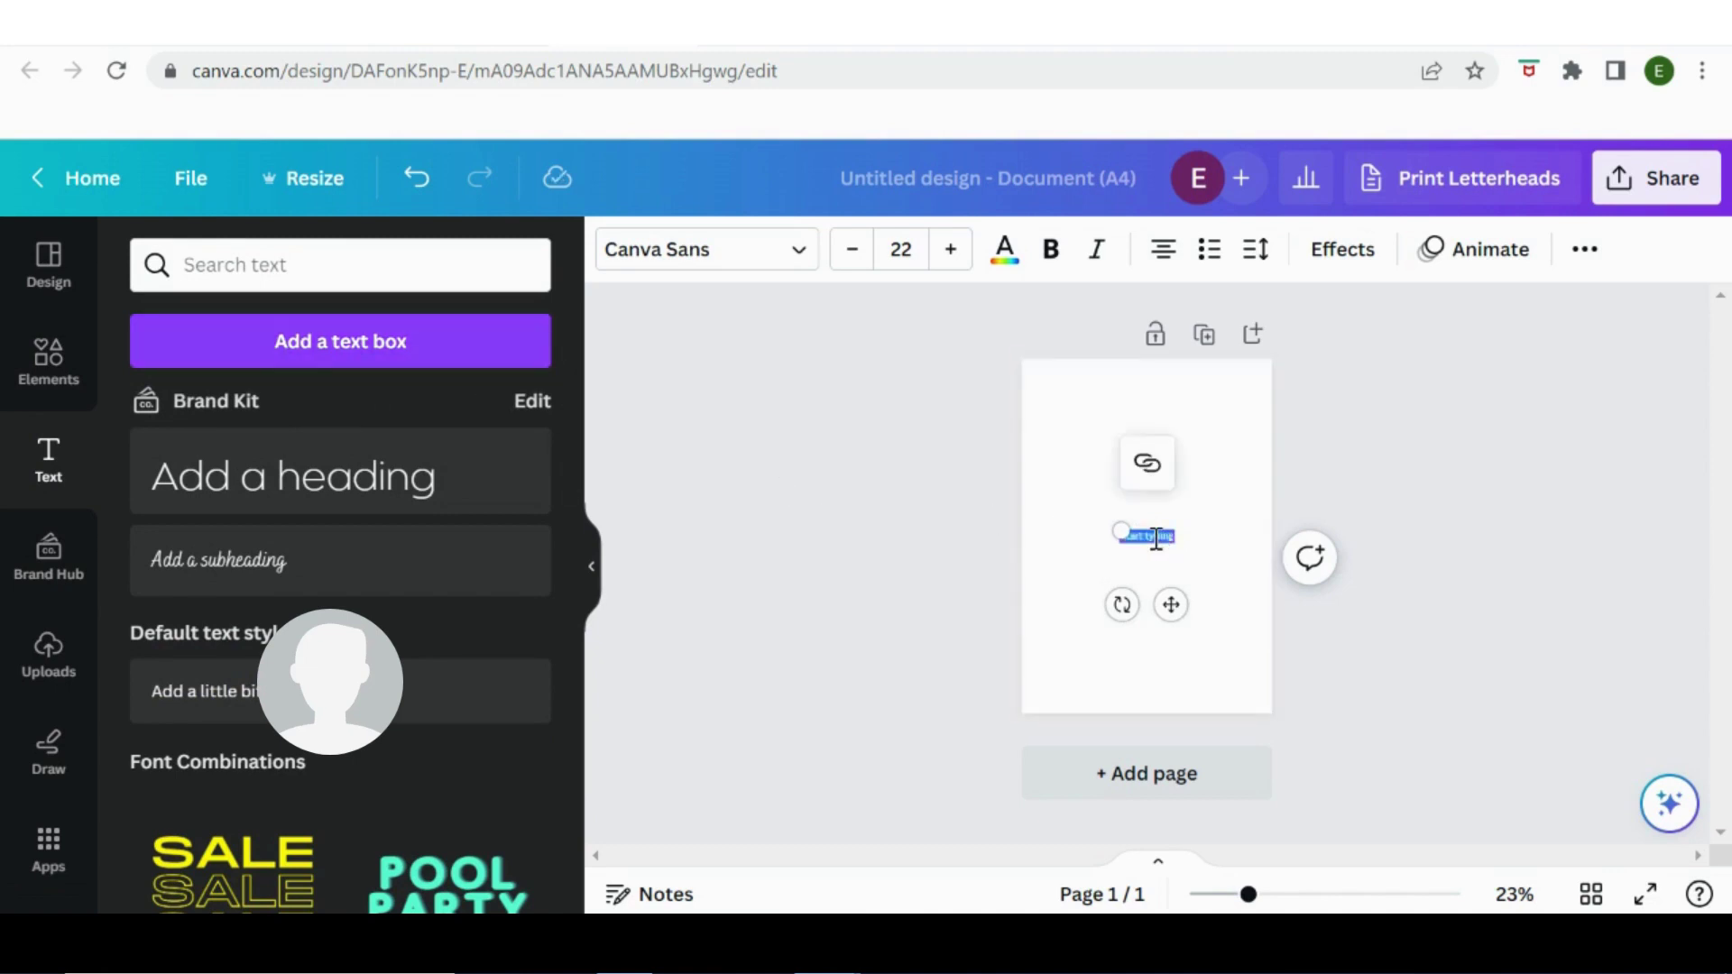
Scroll through the font list for the 'start typing' text, then show the Text styles.
{"action": "left_click", "coordinate": [809, 258]}
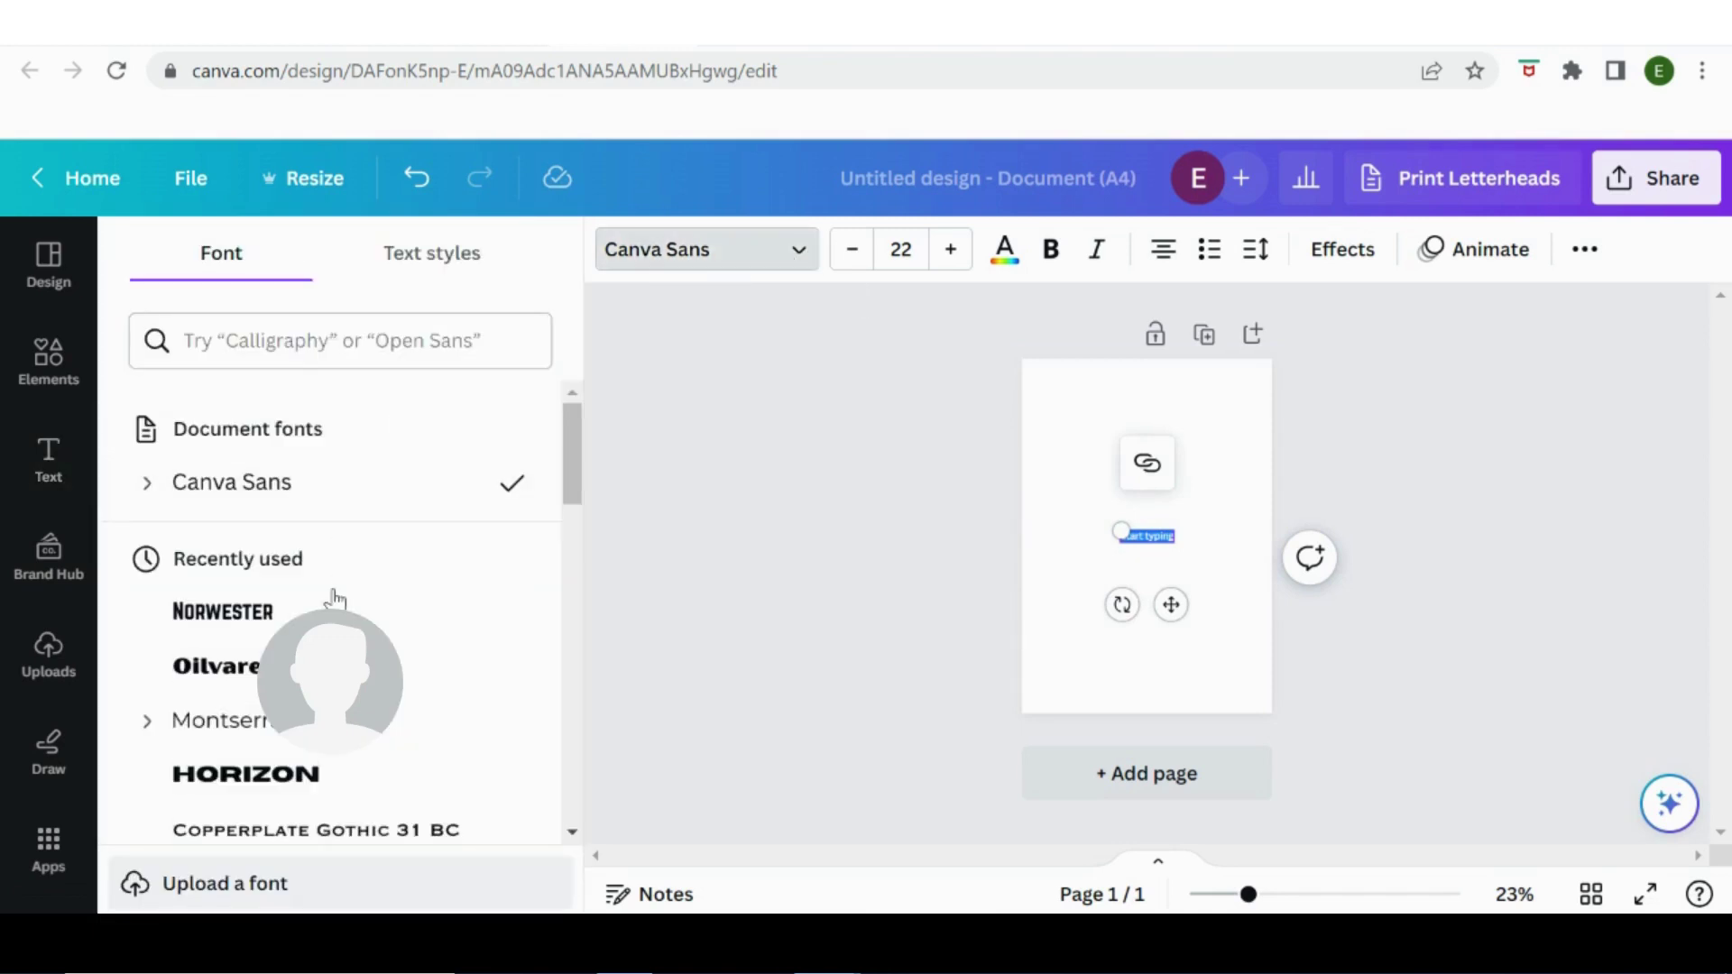
{"action": "scroll", "coordinate": [337, 603], "scroll_direction": "down", "scroll_amount": 1}
{"action": "scroll", "coordinate": [337, 602], "scroll_direction": "down", "scroll_amount": 4}
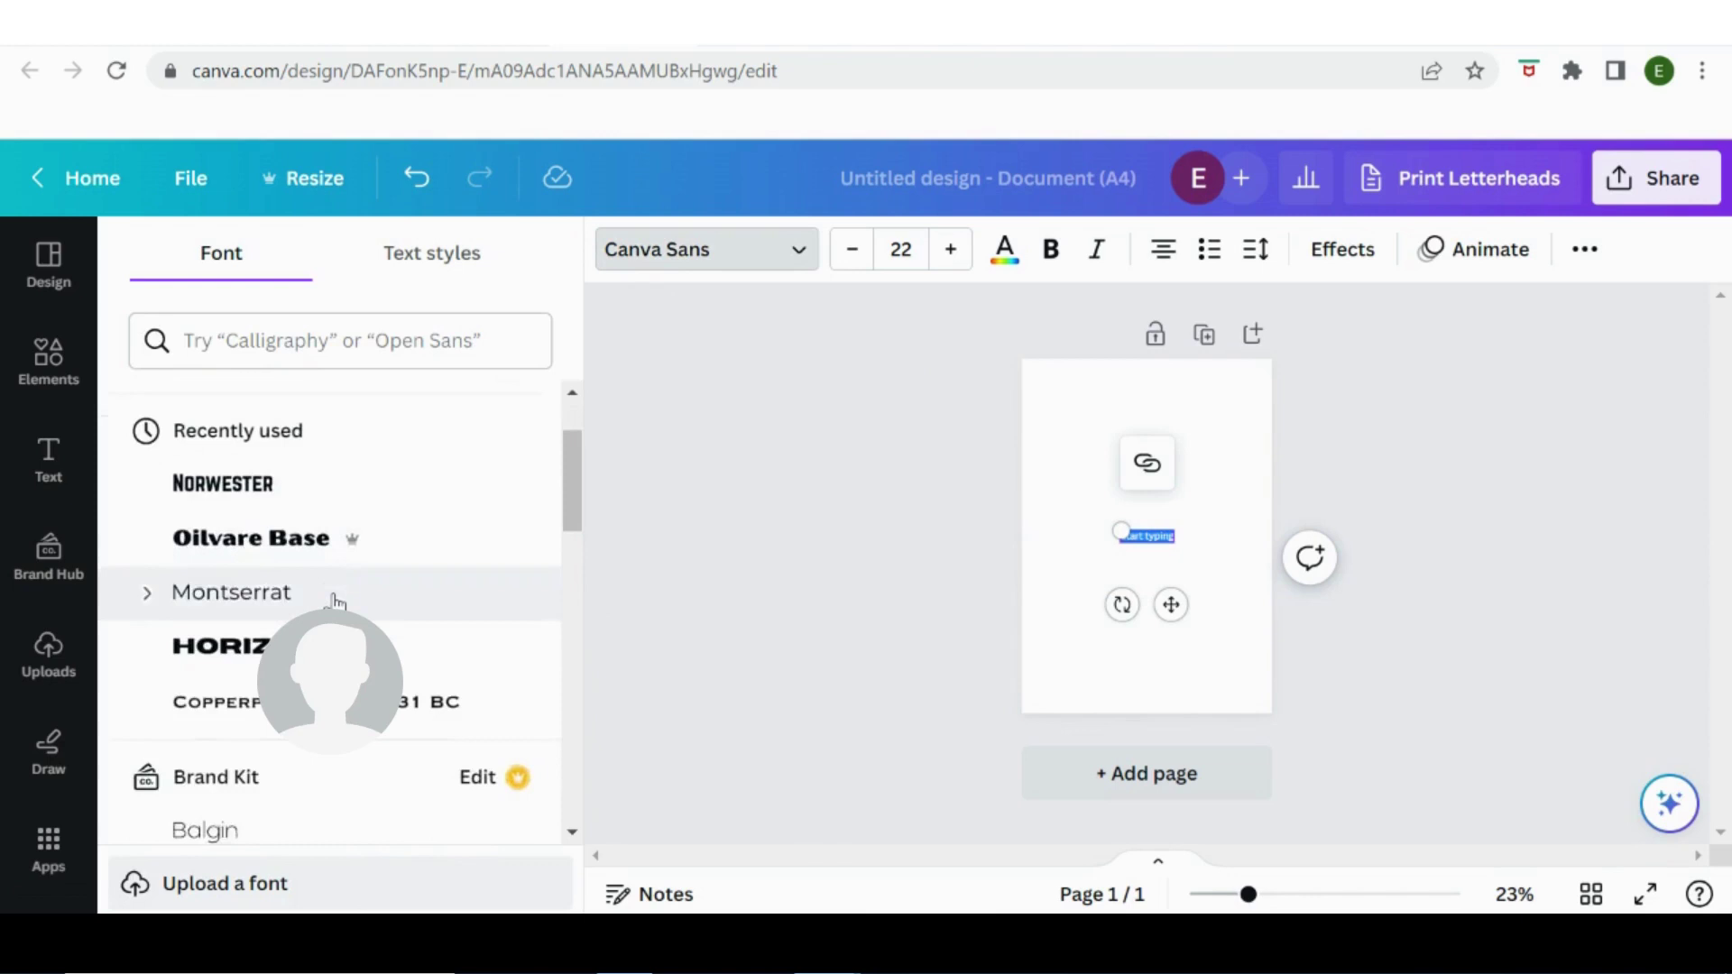
{"action": "scroll", "coordinate": [336, 603], "scroll_direction": "down", "scroll_amount": 2}
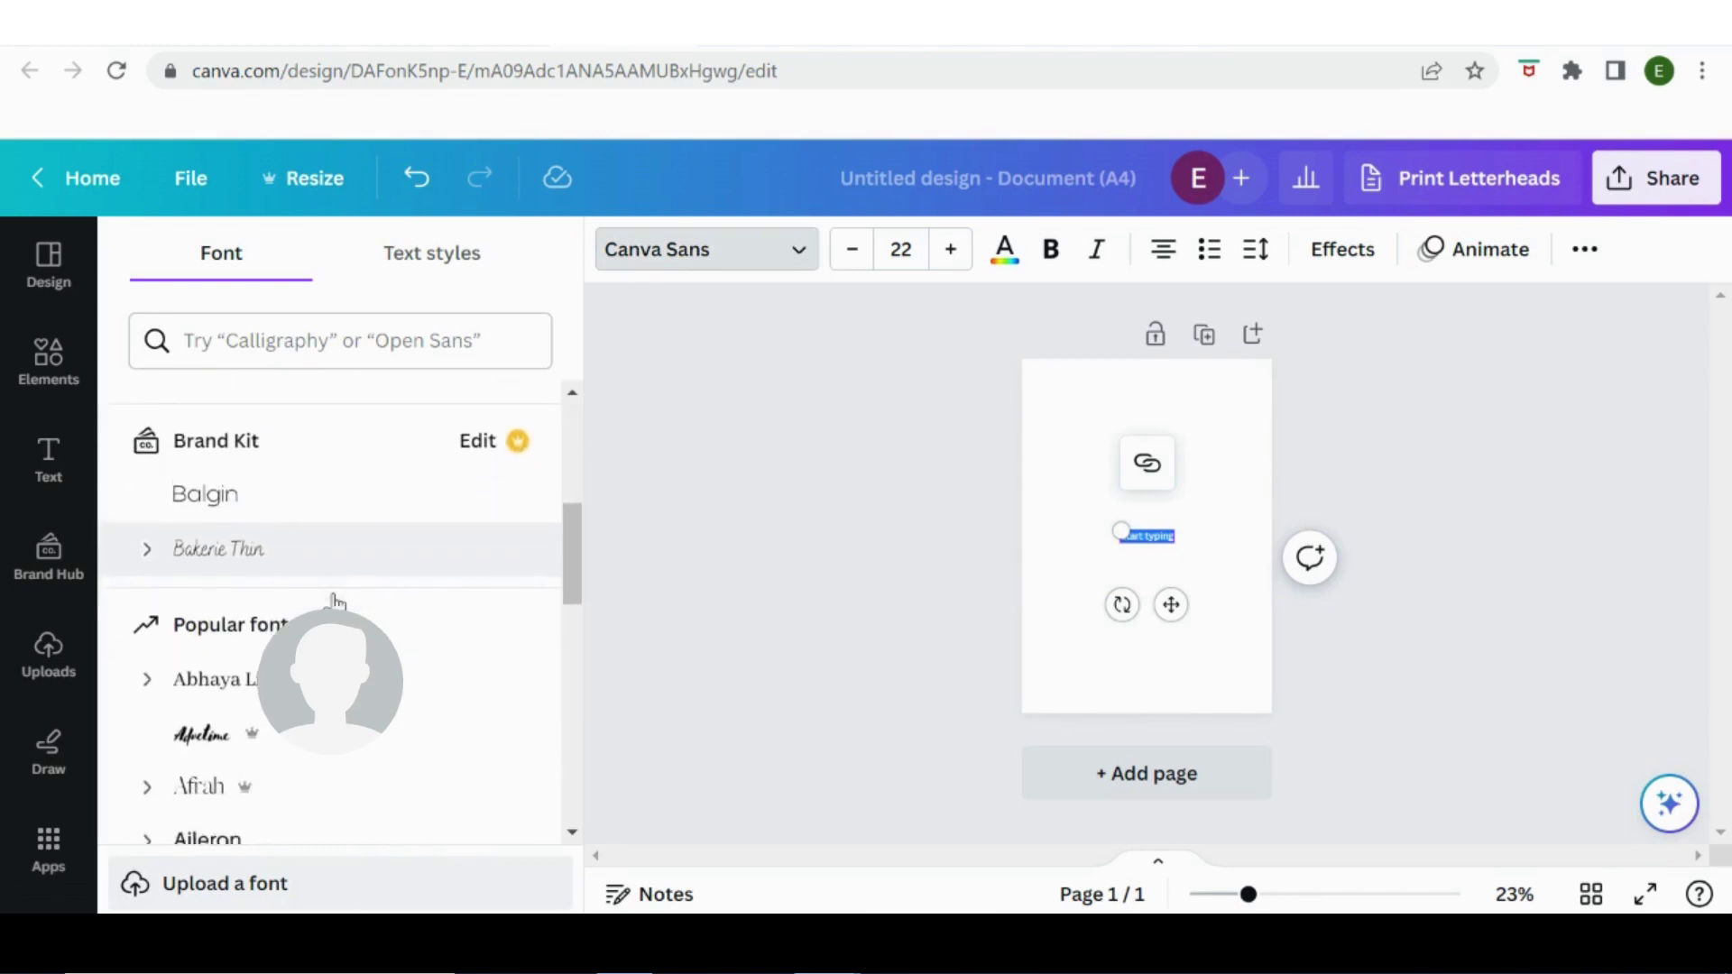
{"action": "mouse_move", "coordinate": [254, 617]}
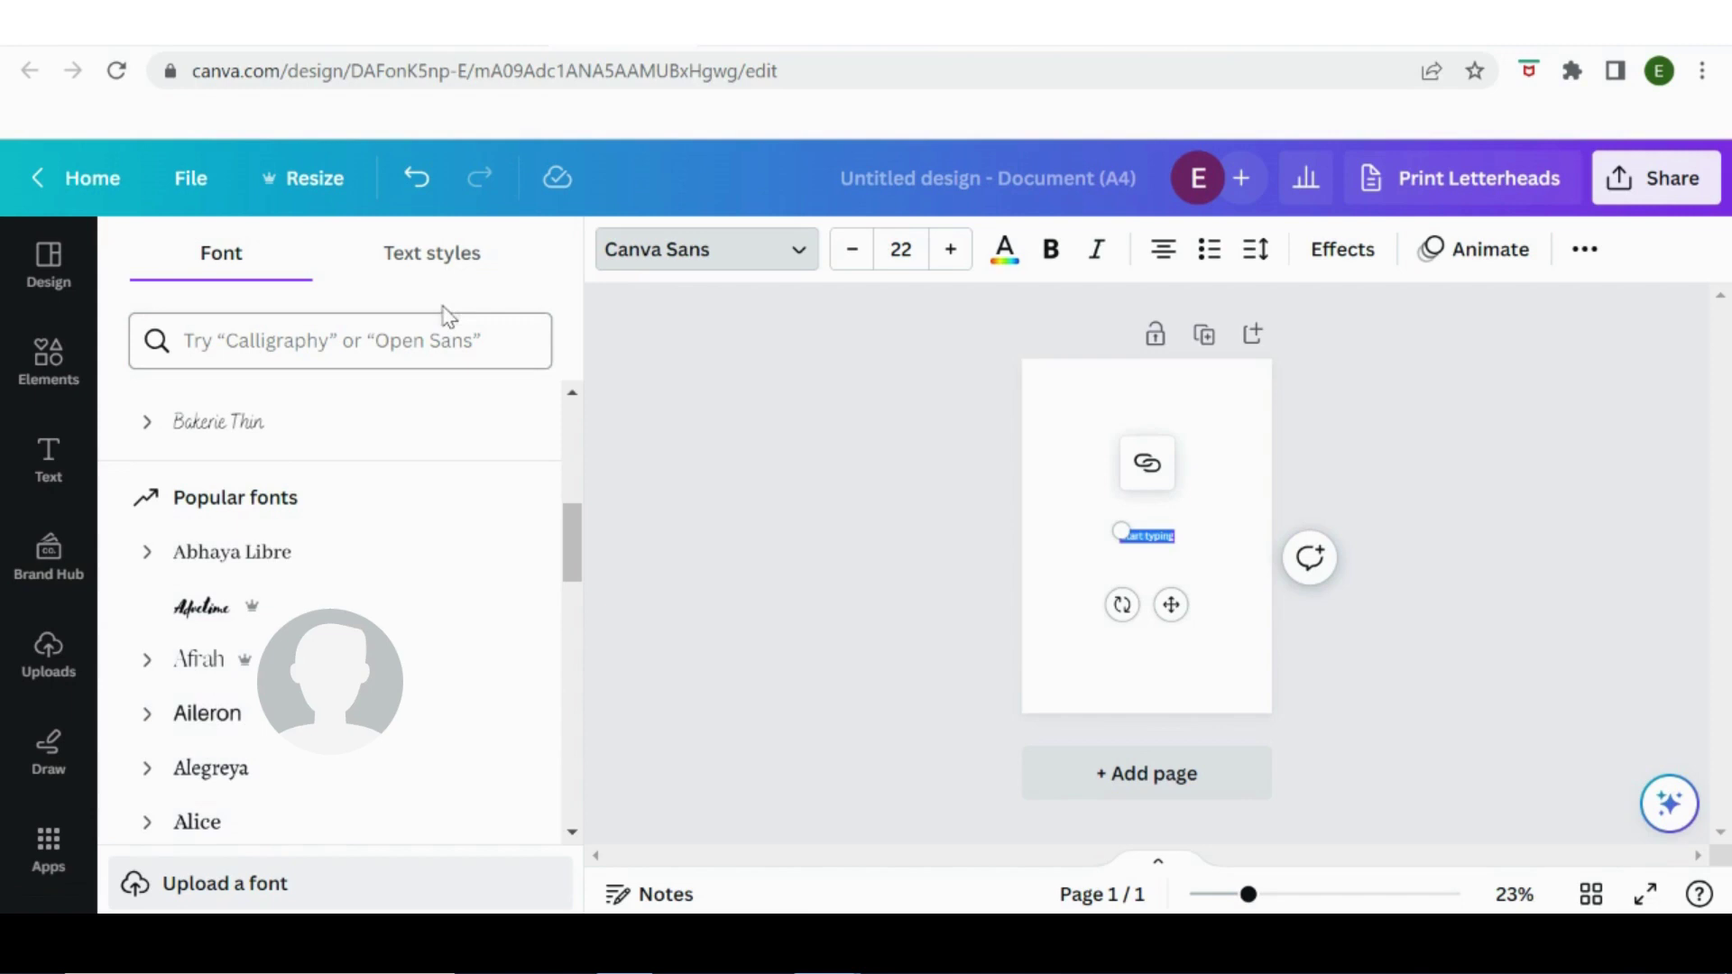
{"action": "left_click", "coordinate": [453, 263]}
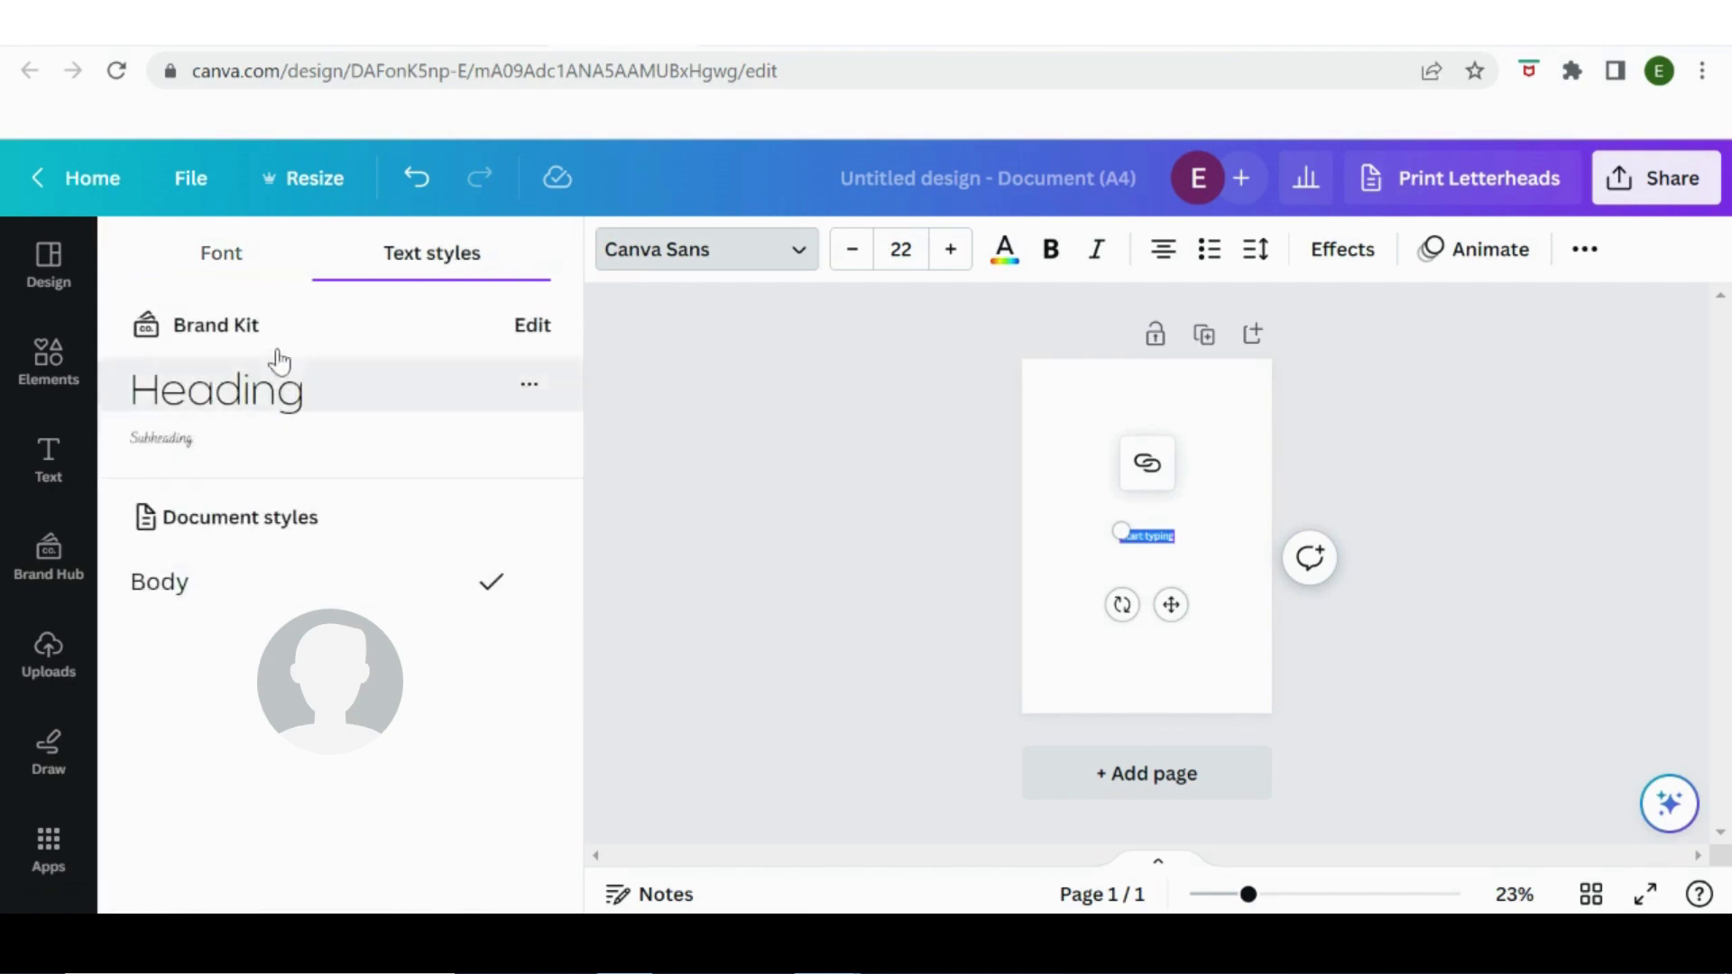
Step the 'start typing' font size up from 22, then enter 40 directly.
{"action": "left_click", "coordinate": [950, 253]}
{"action": "left_click", "coordinate": [949, 255]}
{"action": "triple_click", "coordinate": [947, 258]}
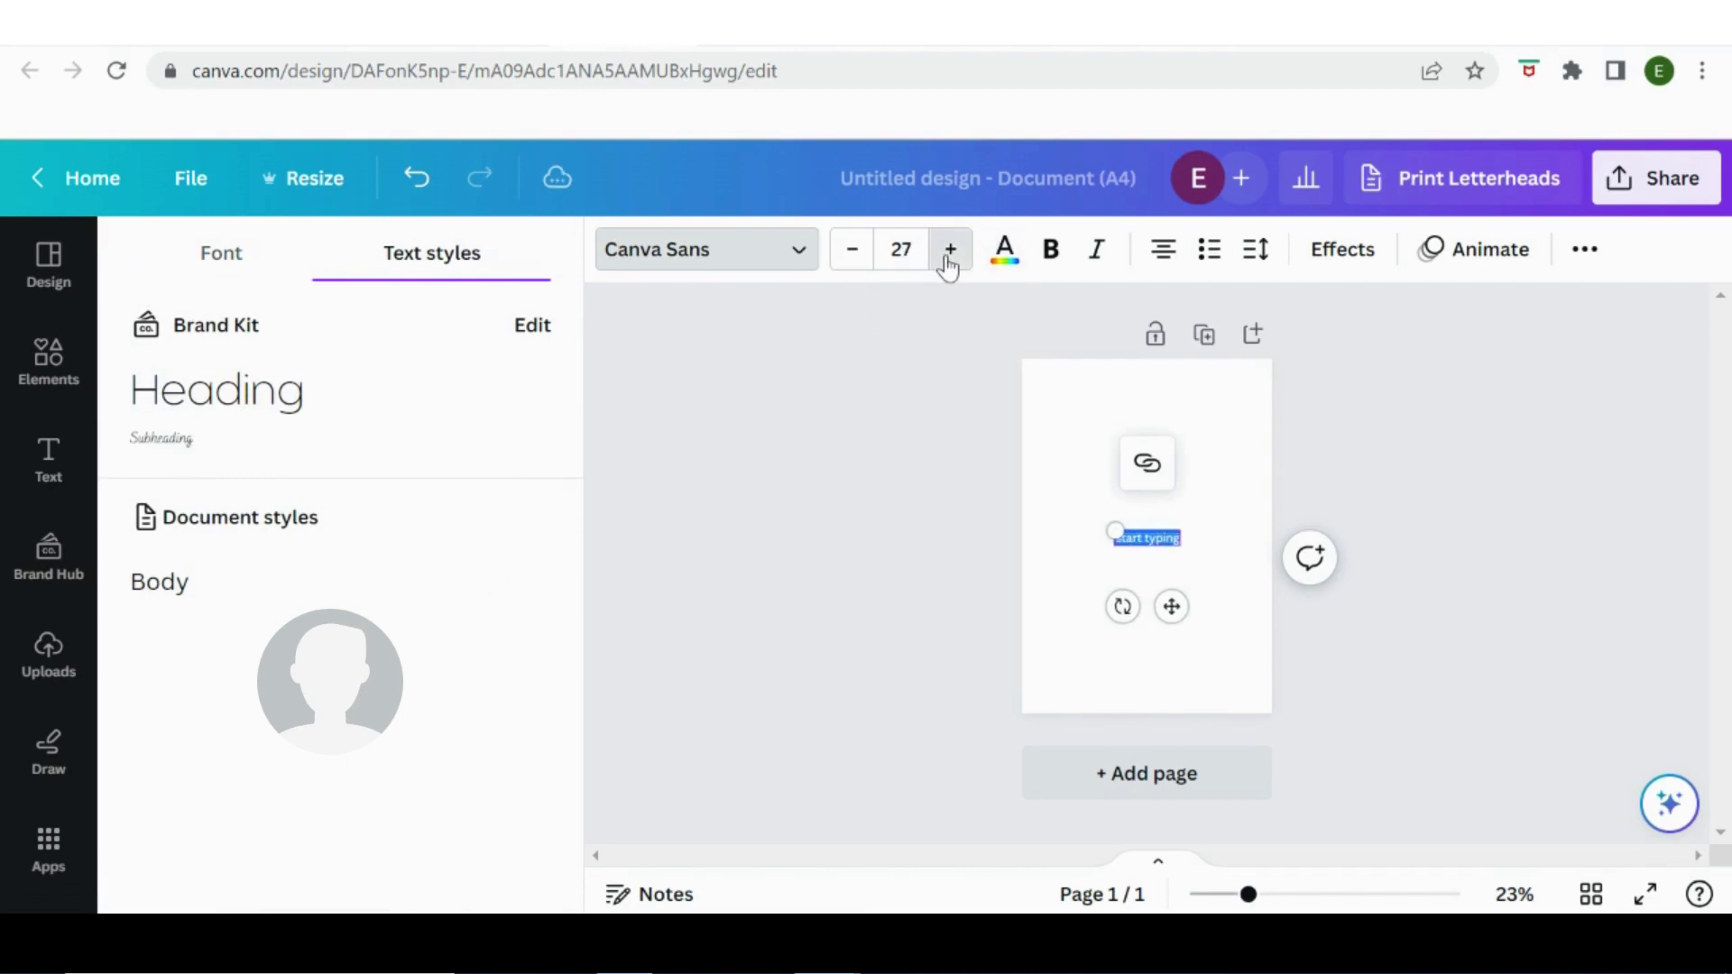
{"action": "double_click", "coordinate": [947, 259]}
{"action": "triple_click", "coordinate": [948, 259]}
{"action": "double_click", "coordinate": [947, 259]}
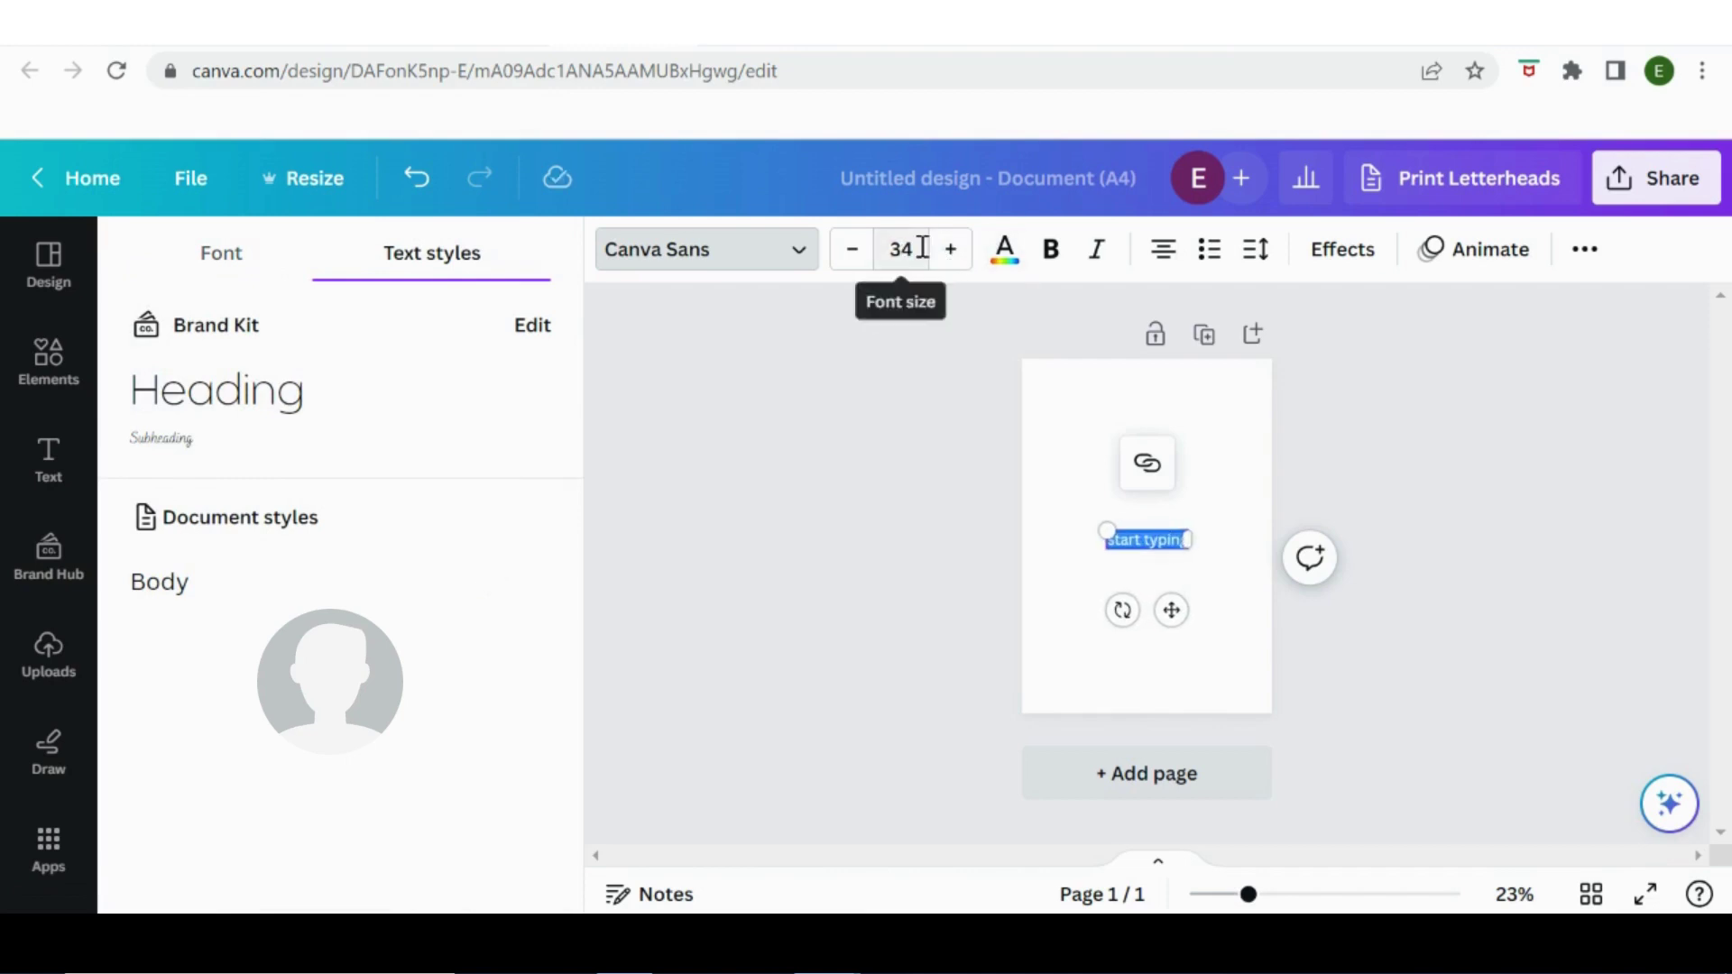
{"action": "left_click", "coordinate": [899, 249]}
{"action": "type", "text": "40"}
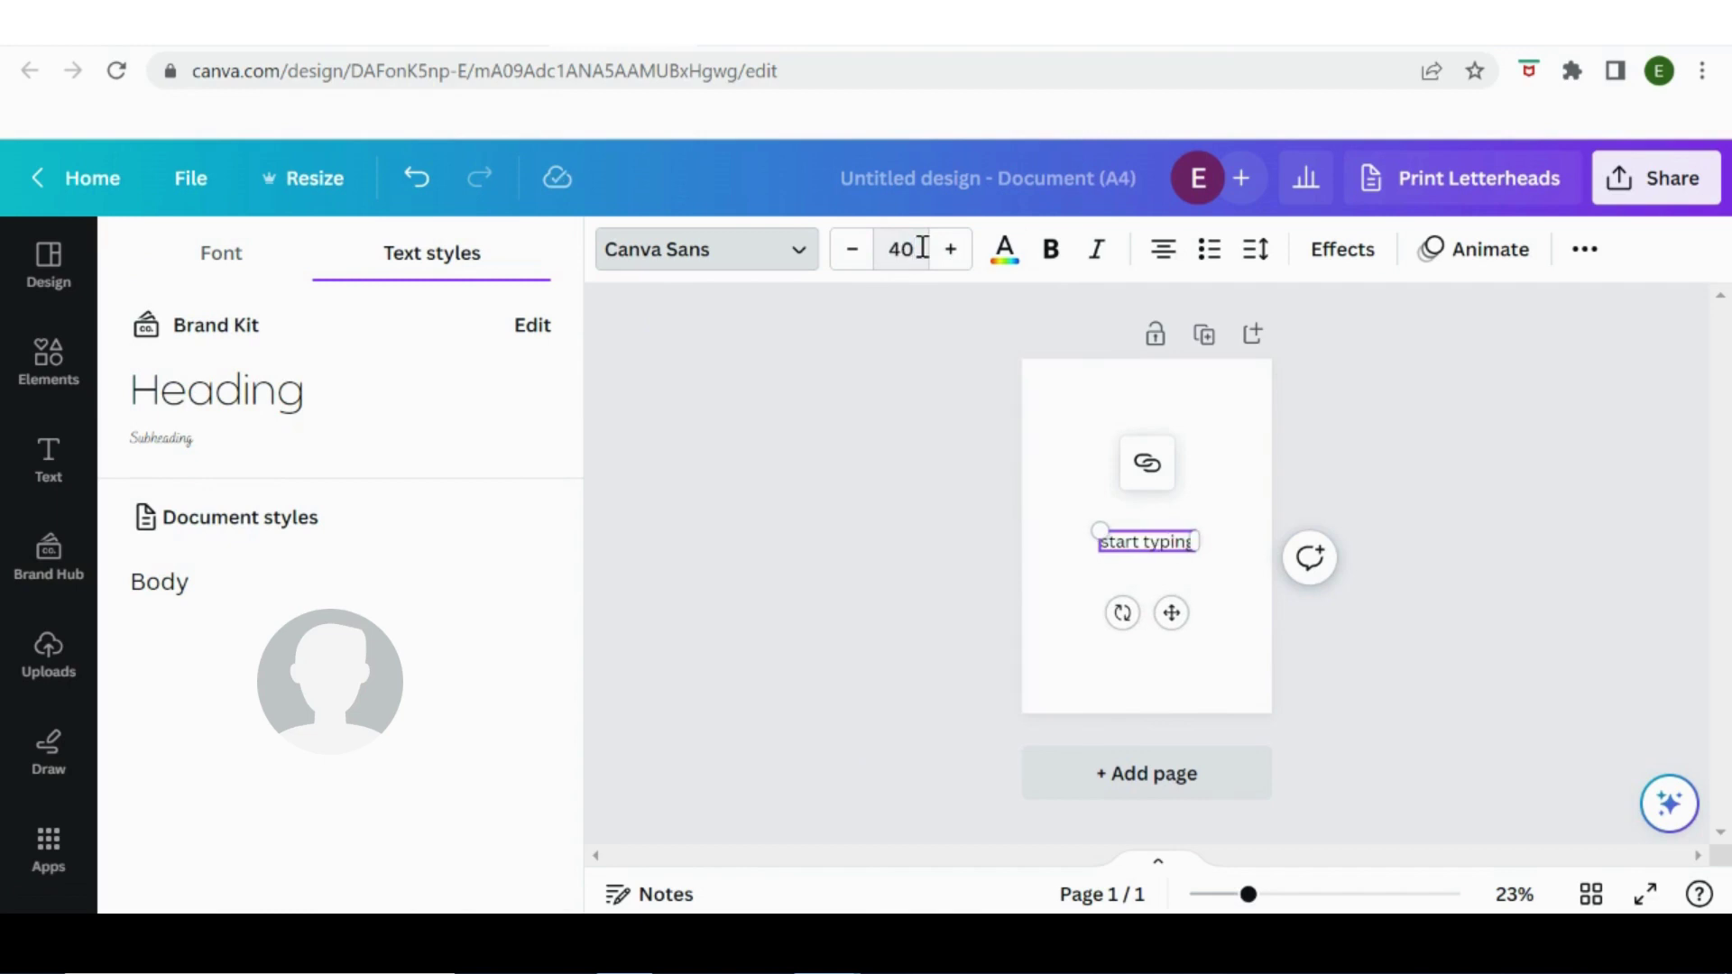
Show the text colour palette and its search field, then set alignment to justified.
{"action": "left_click", "coordinate": [1005, 254]}
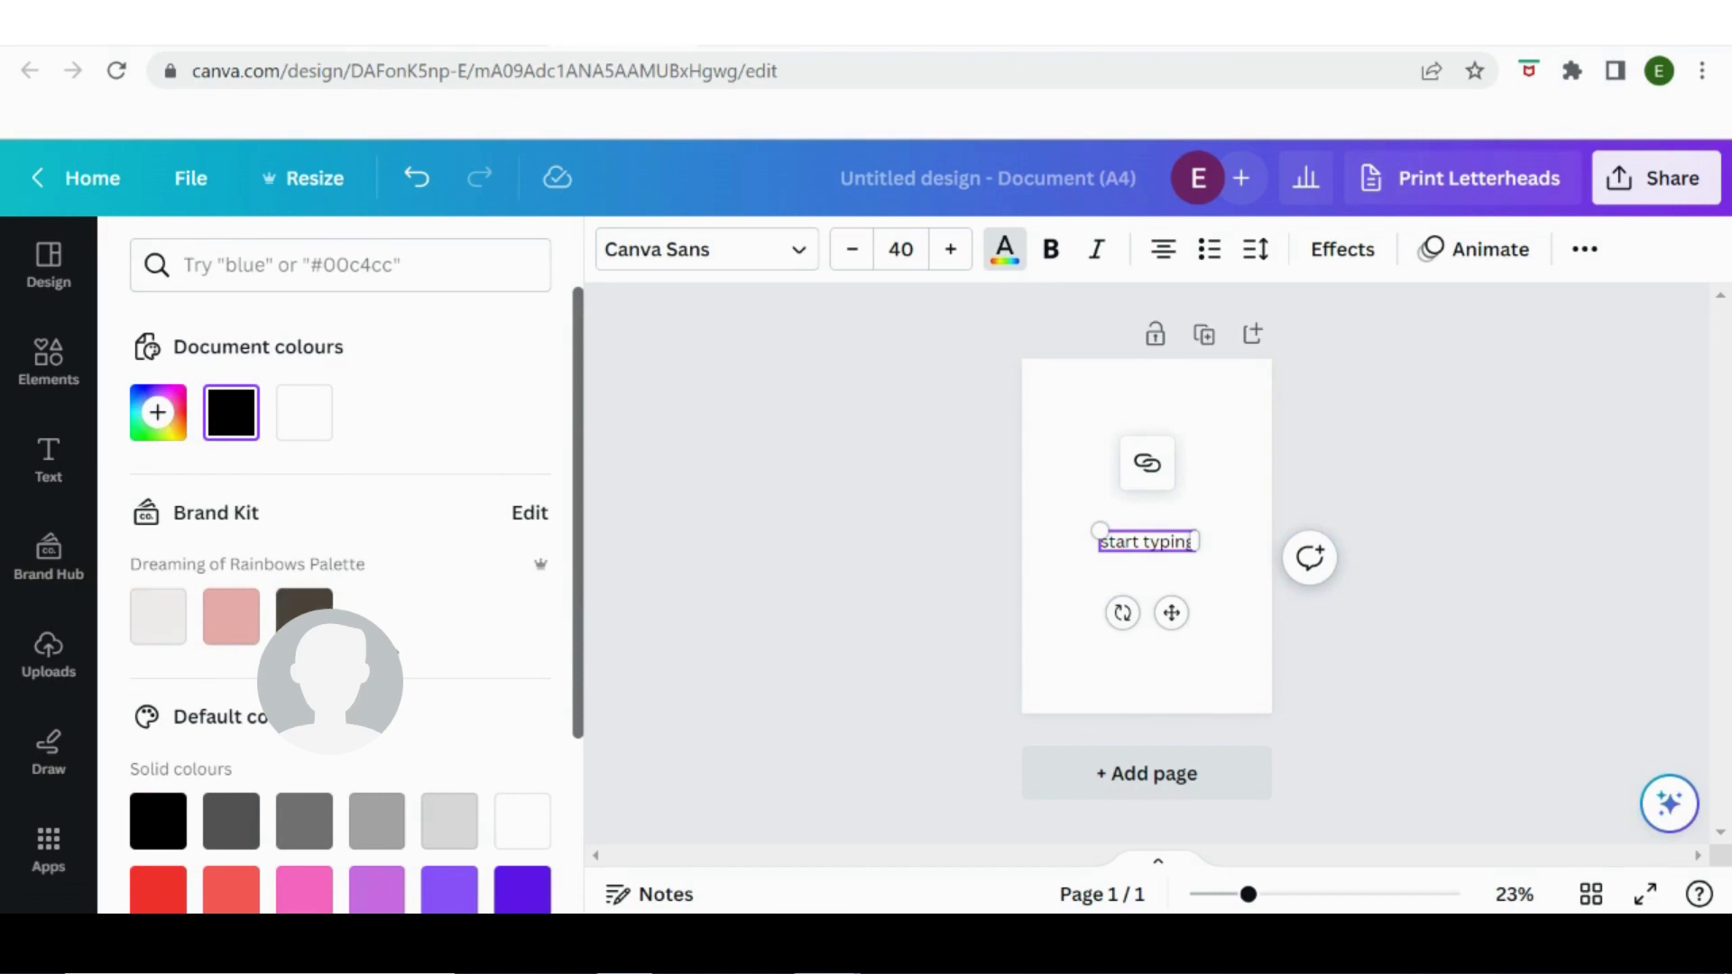
{"action": "scroll", "coordinate": [397, 651], "scroll_direction": "down", "scroll_amount": 1}
{"action": "scroll", "coordinate": [377, 587], "scroll_direction": "down", "scroll_amount": 5}
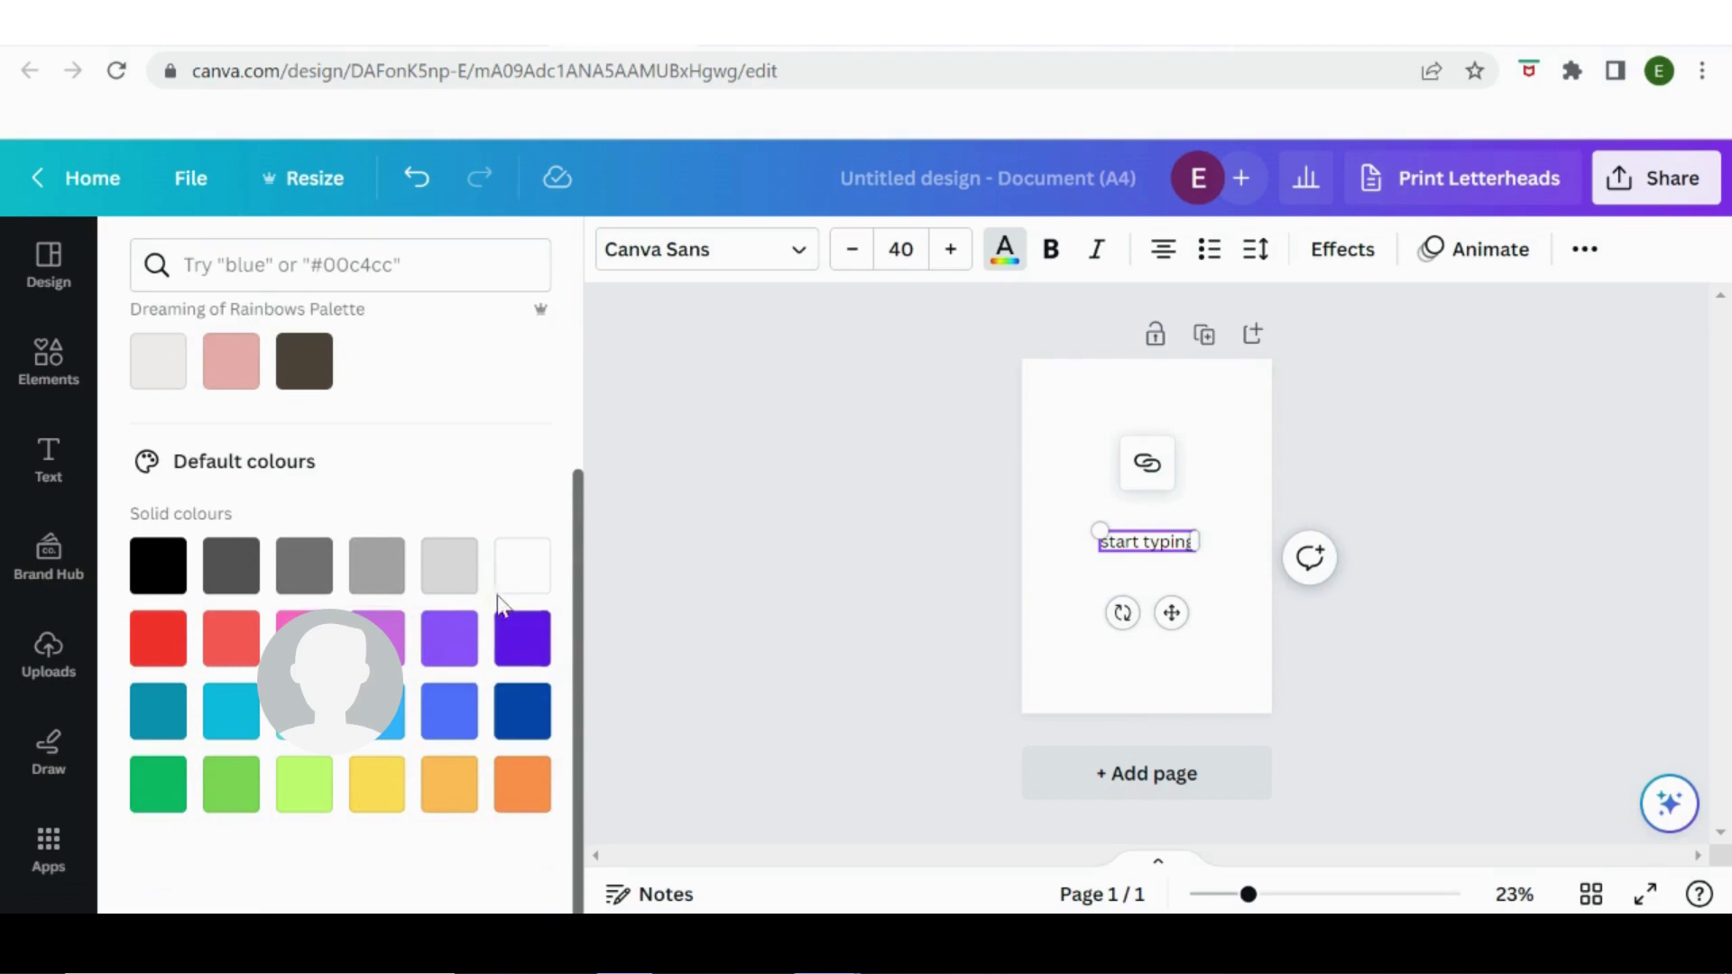
{"action": "left_click", "coordinate": [366, 265]}
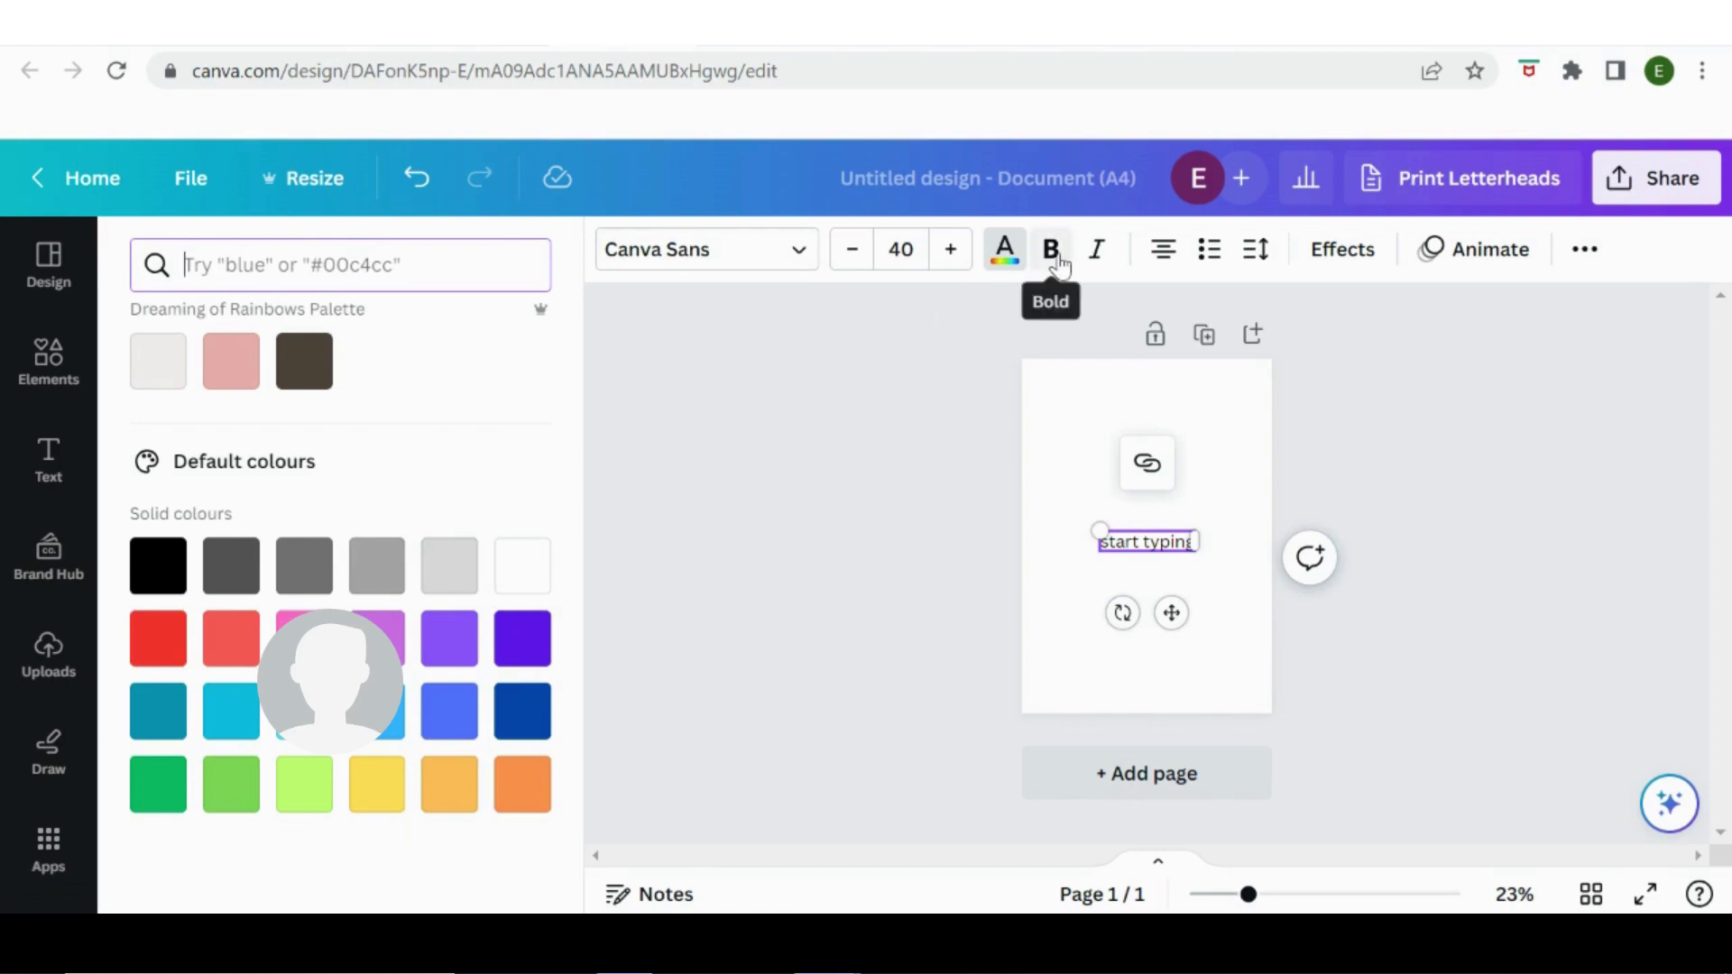
{"action": "left_click", "coordinate": [1161, 260]}
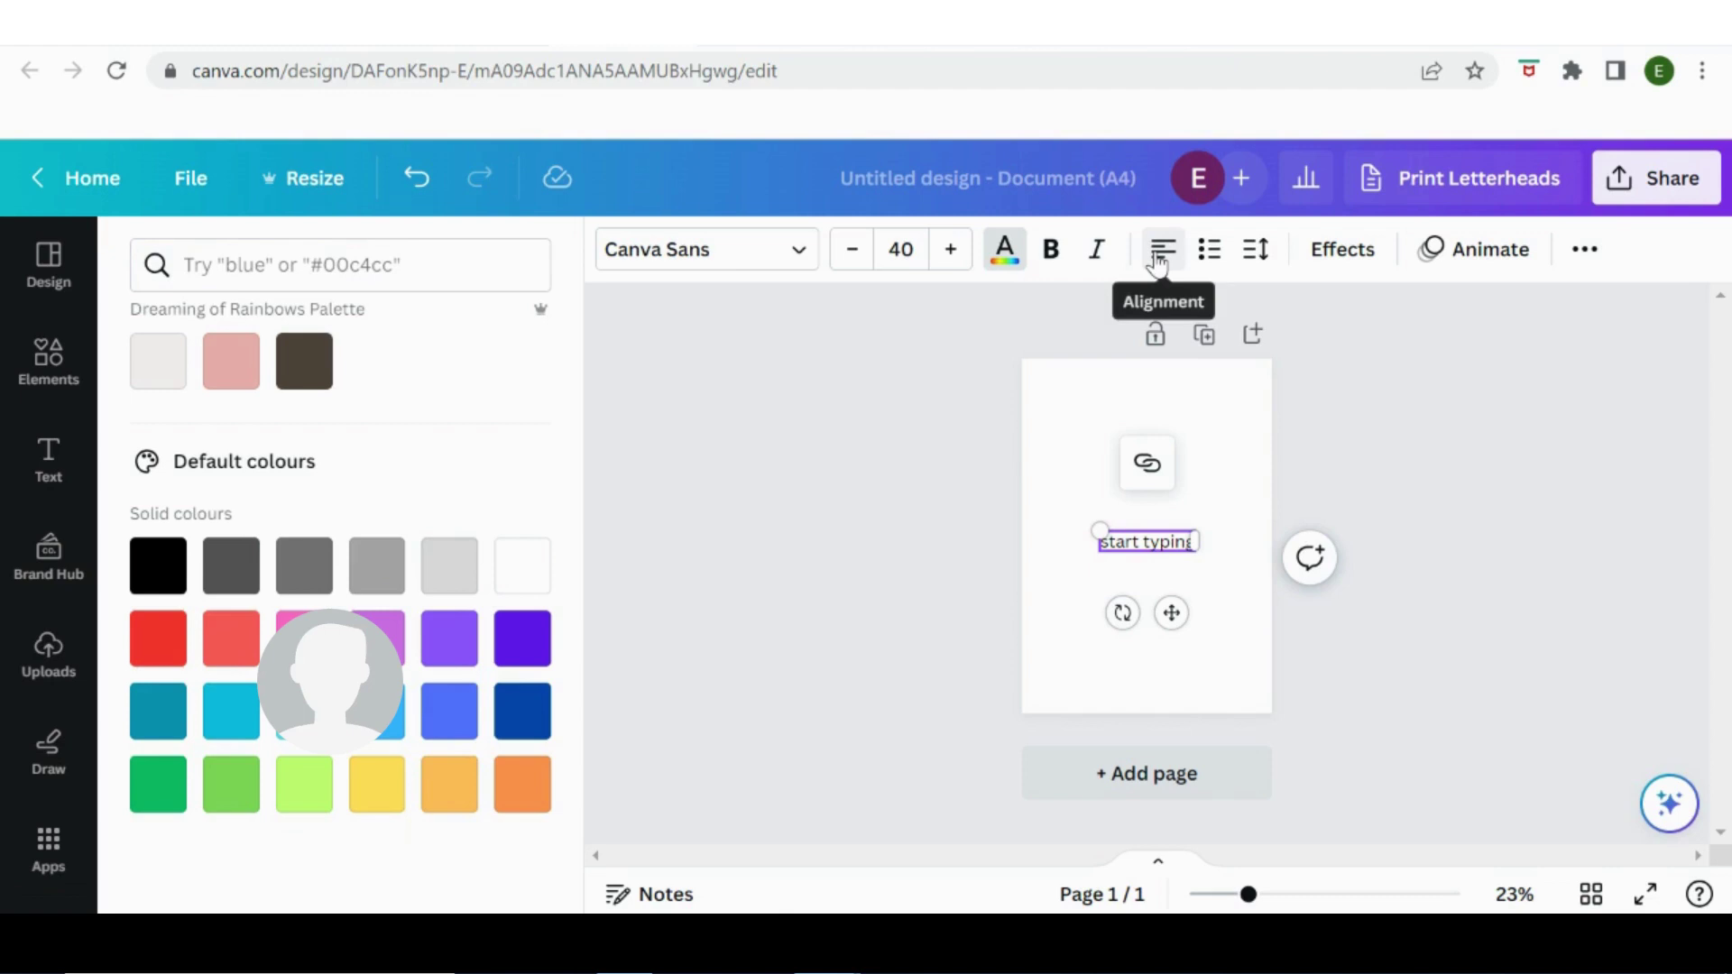
{"action": "left_click", "coordinate": [1160, 260]}
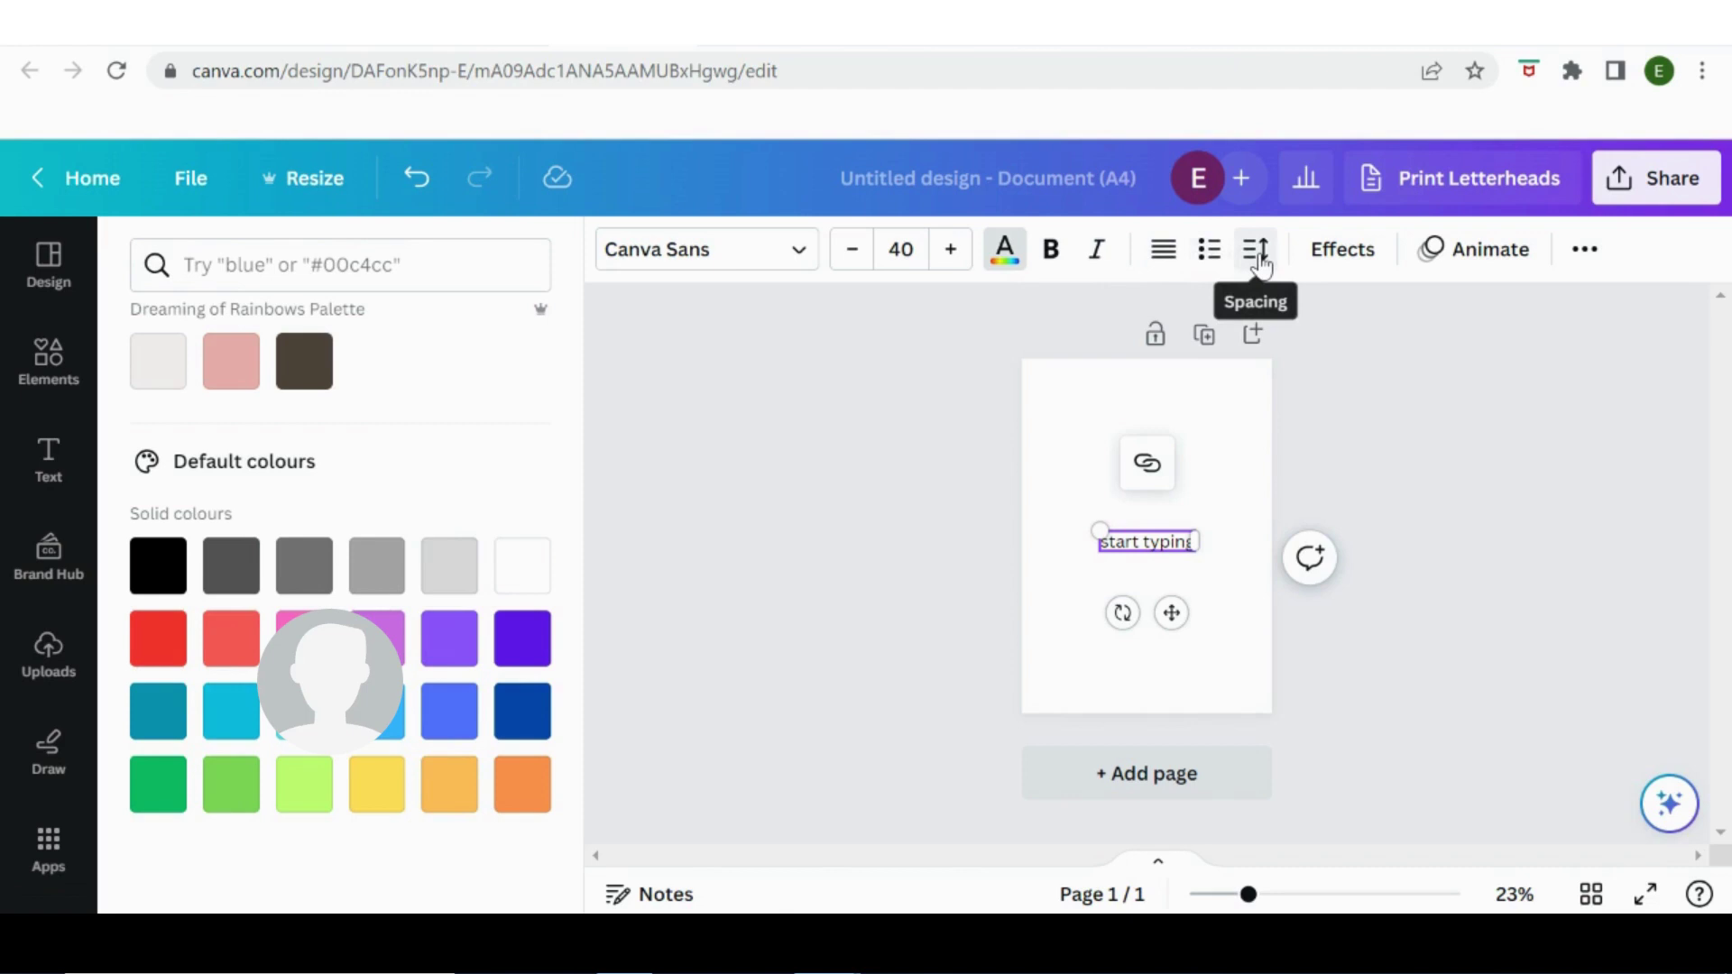
Preview and close the text Effects styles, then show the More formatting options.
{"action": "left_click", "coordinate": [1344, 250]}
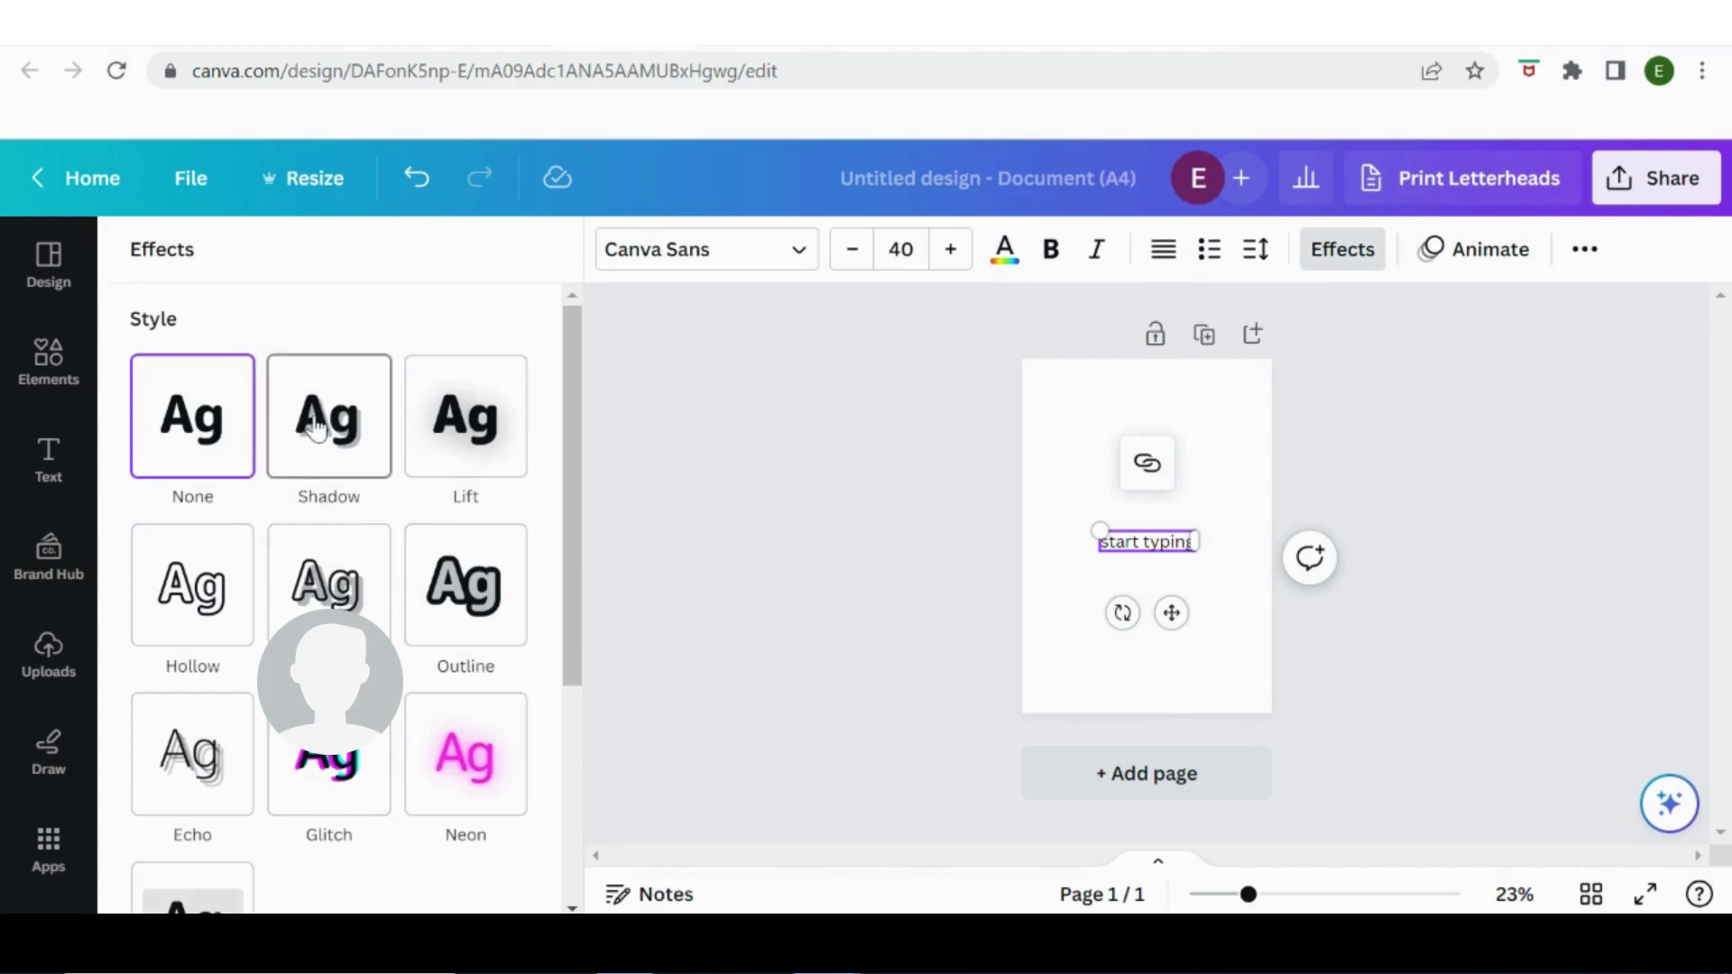
{"action": "left_click", "coordinate": [1337, 264]}
{"action": "left_click", "coordinate": [1581, 253]}
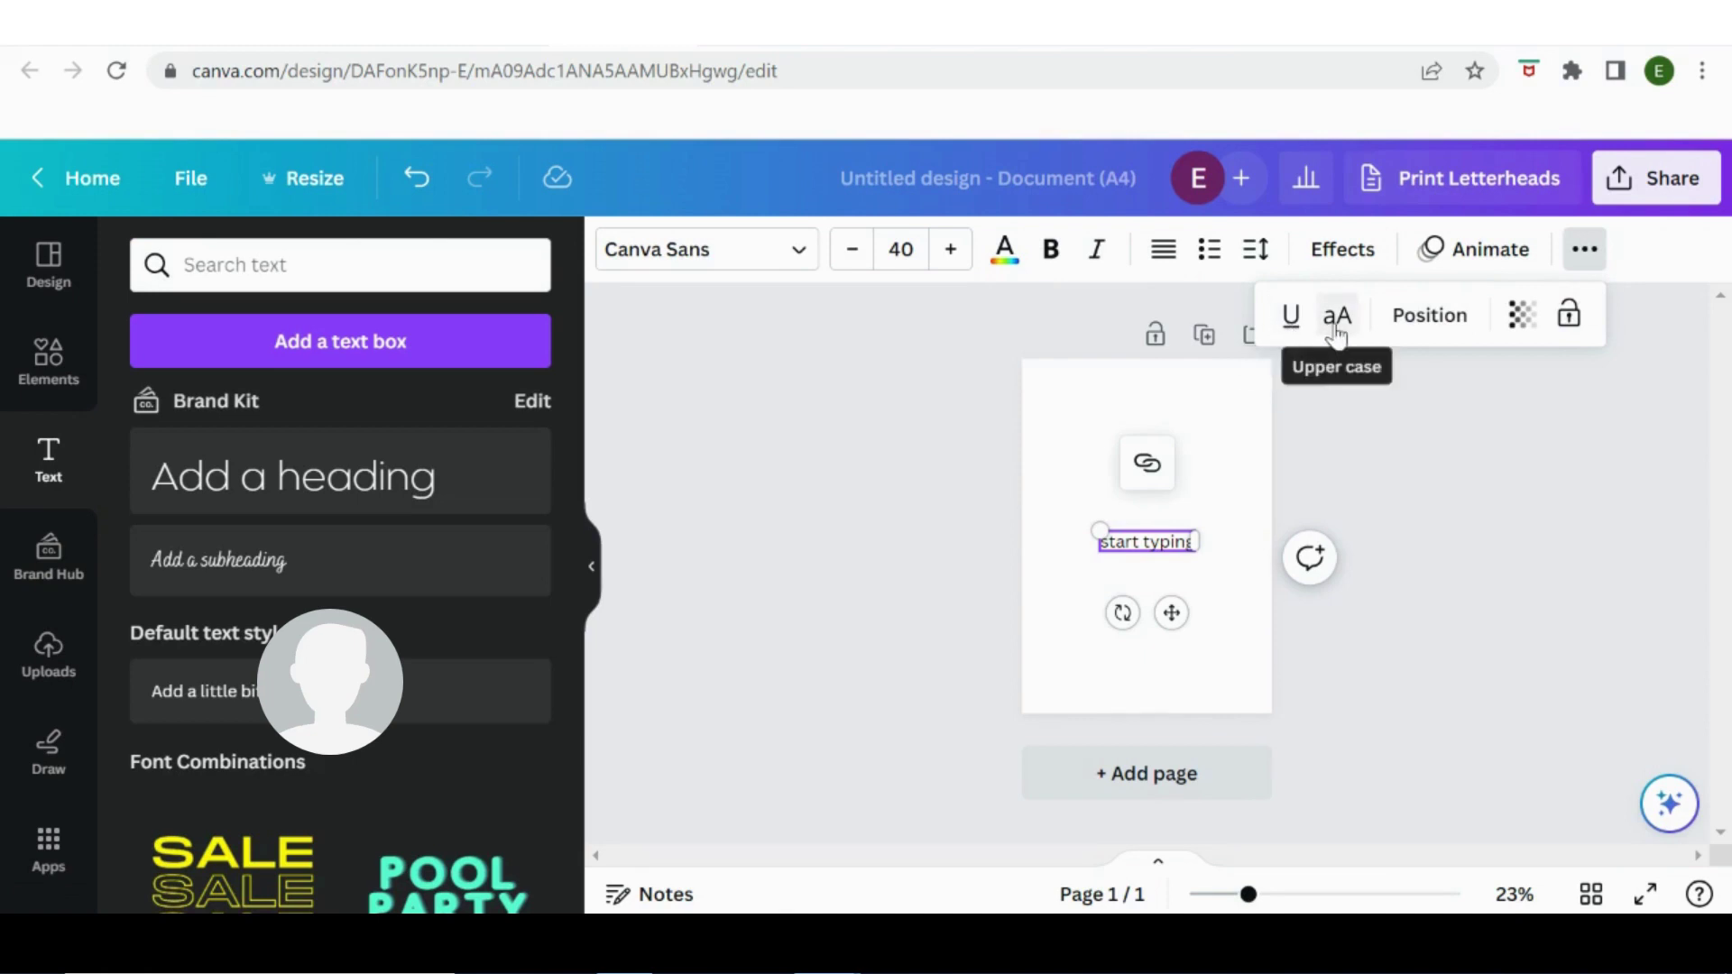
Align the text box to the page's middle and left edge, then deselect it.
{"action": "left_click", "coordinate": [1430, 318]}
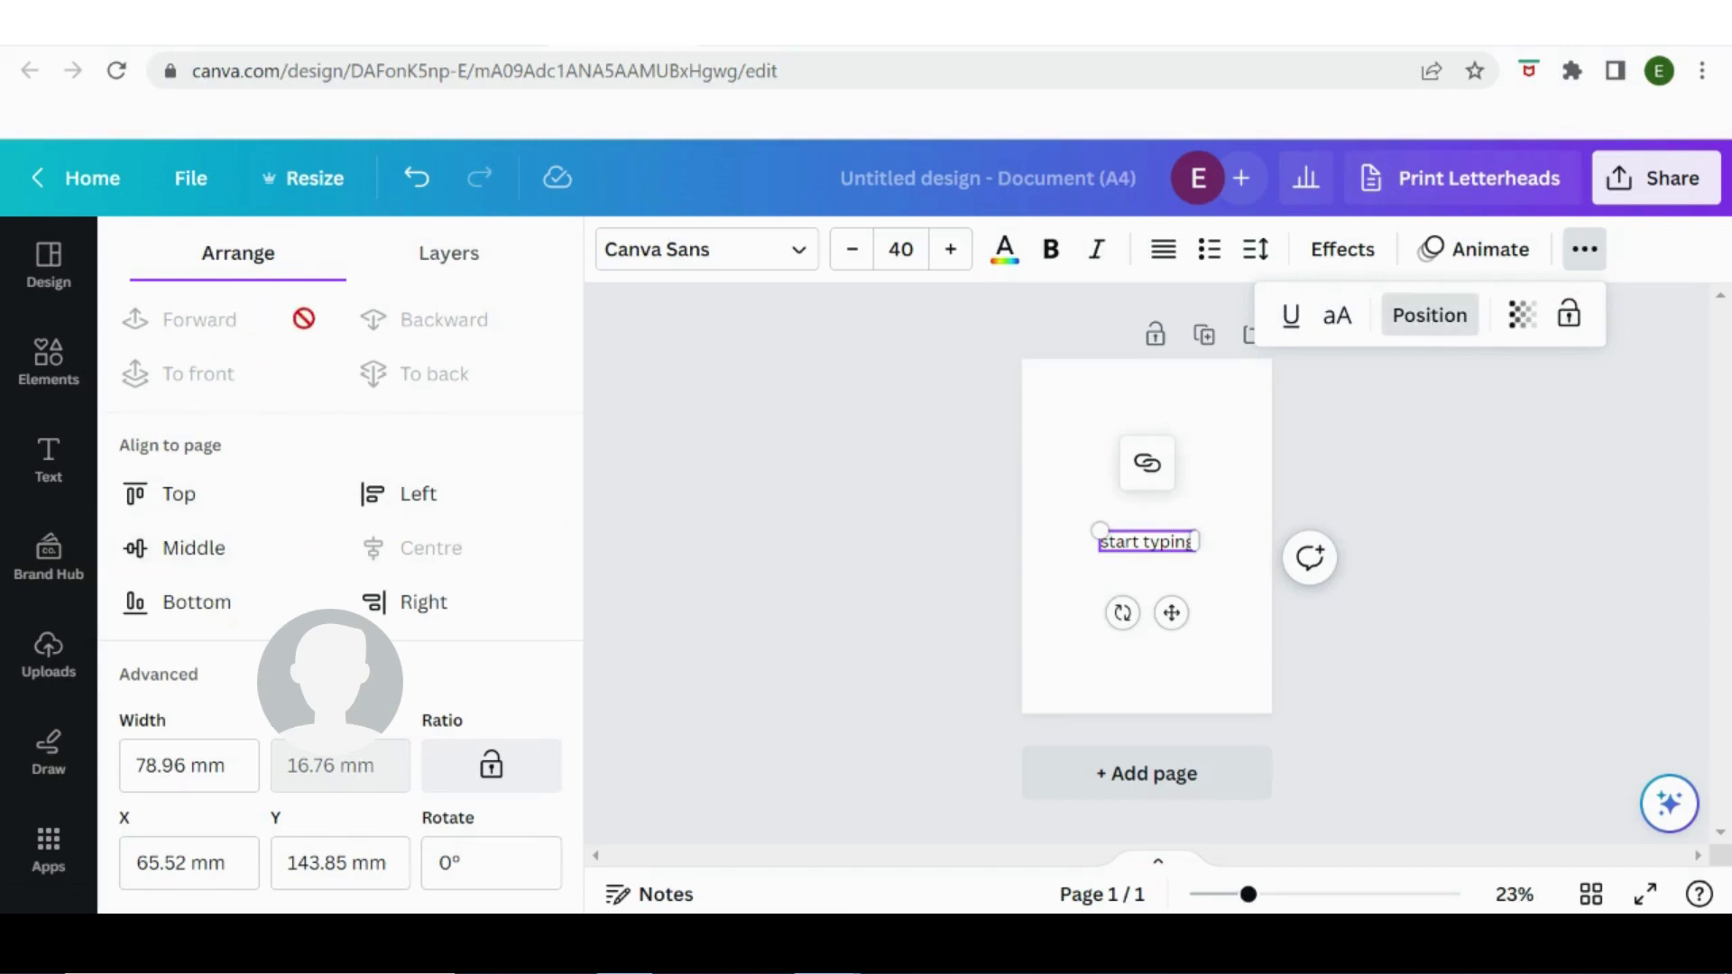
{"action": "left_click", "coordinate": [225, 566]}
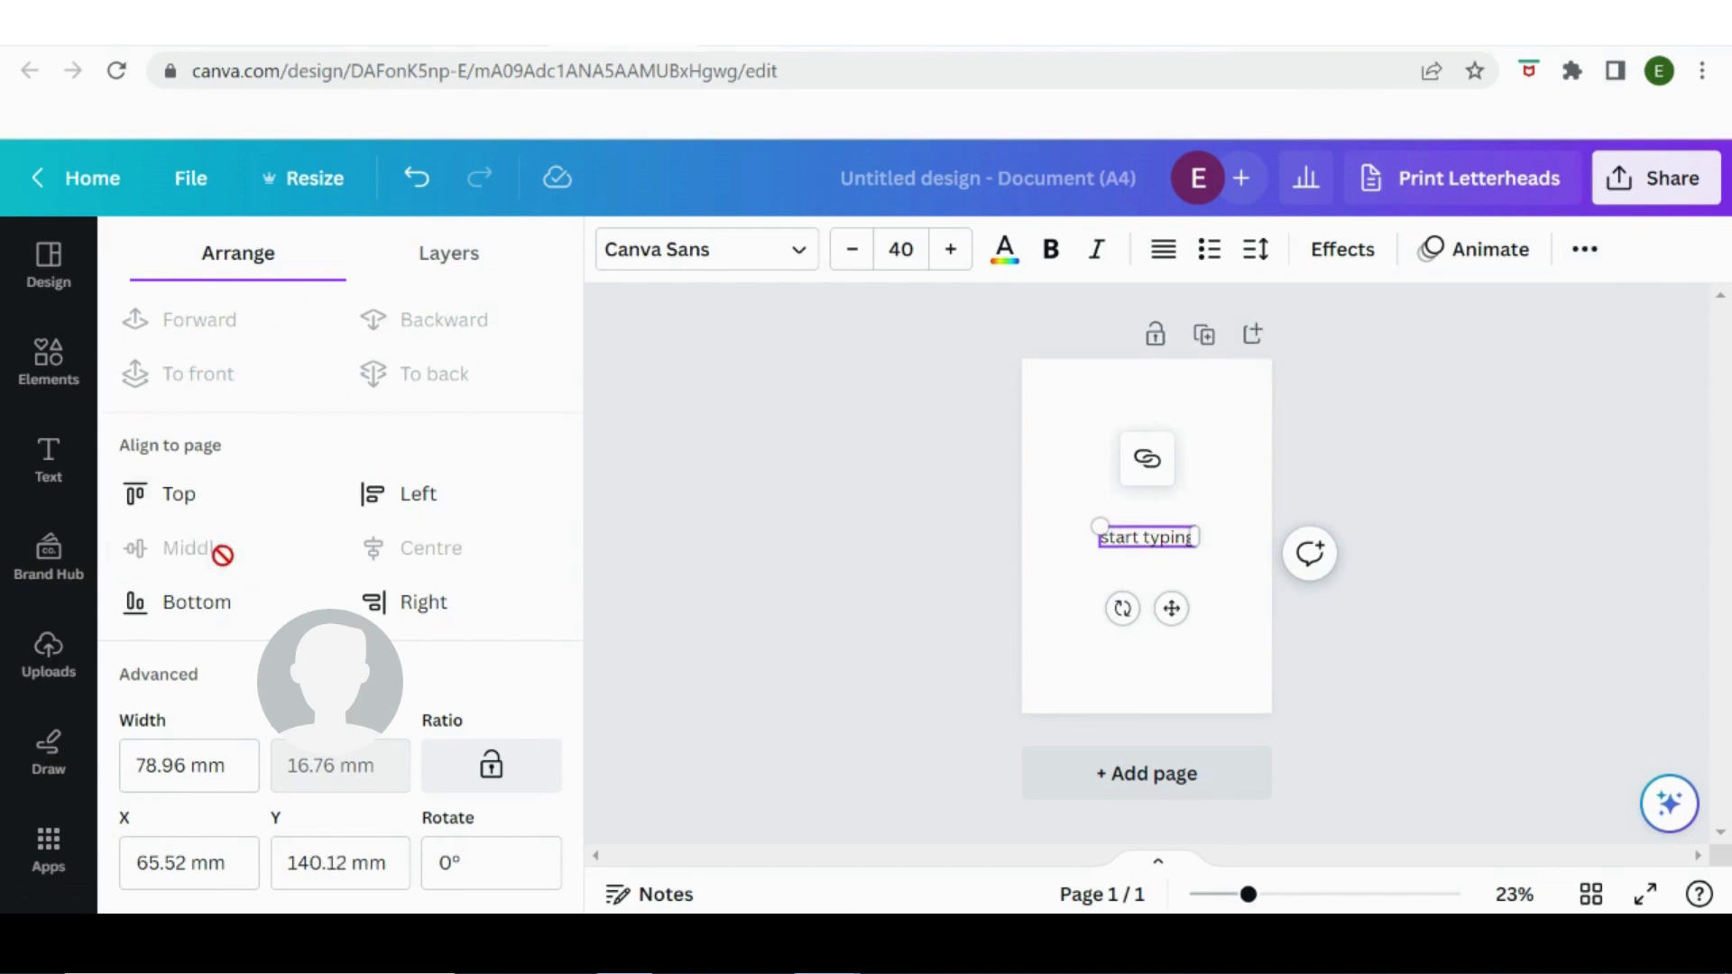
{"action": "left_click", "coordinate": [393, 501]}
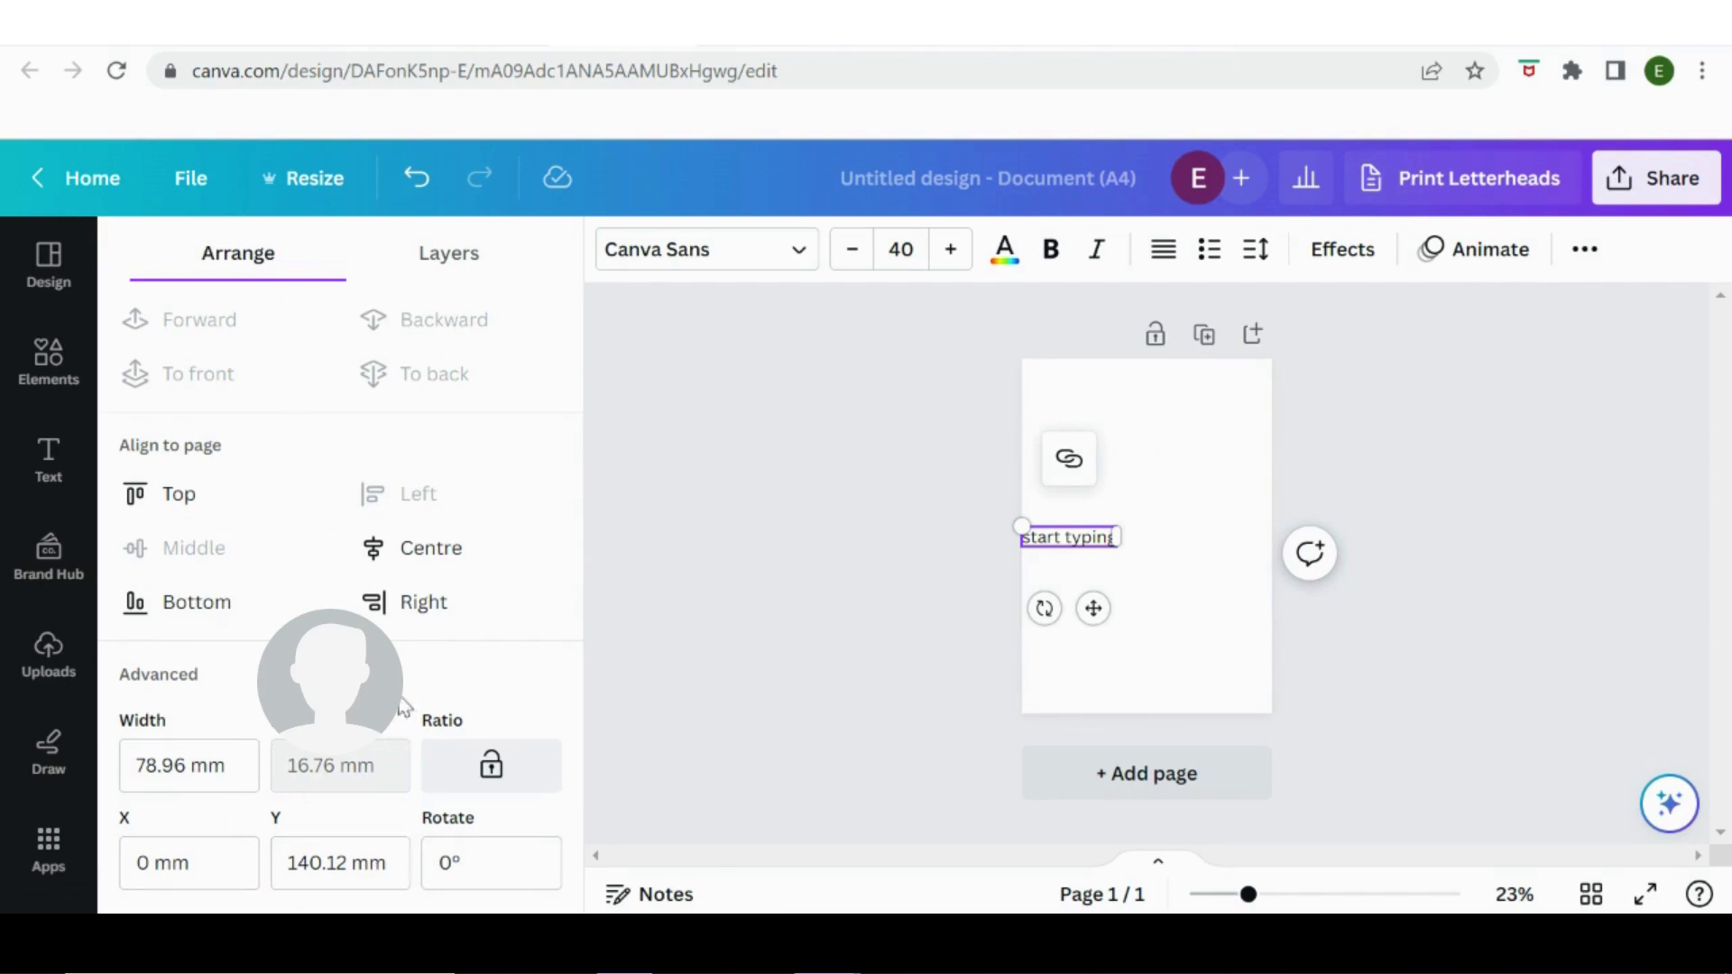
{"action": "left_click", "coordinate": [893, 492]}
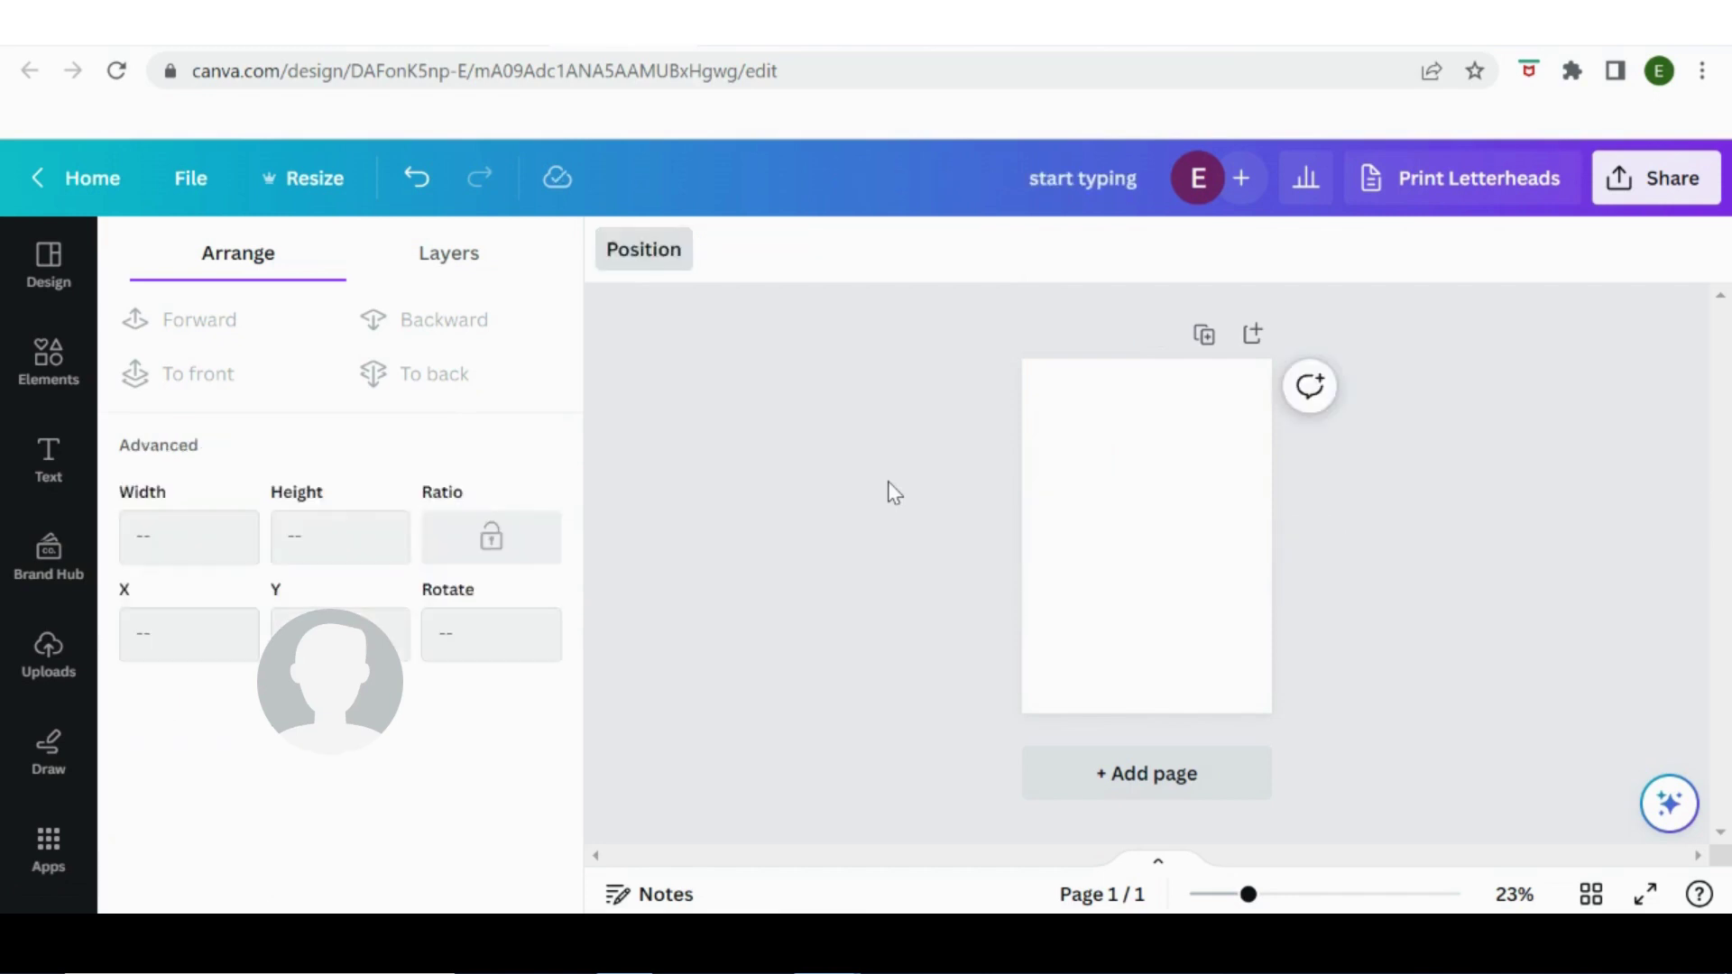
Scroll through the Text panel's font combinations, then show the Brand Hub's templates, logo and colours.
{"action": "left_click", "coordinate": [70, 460]}
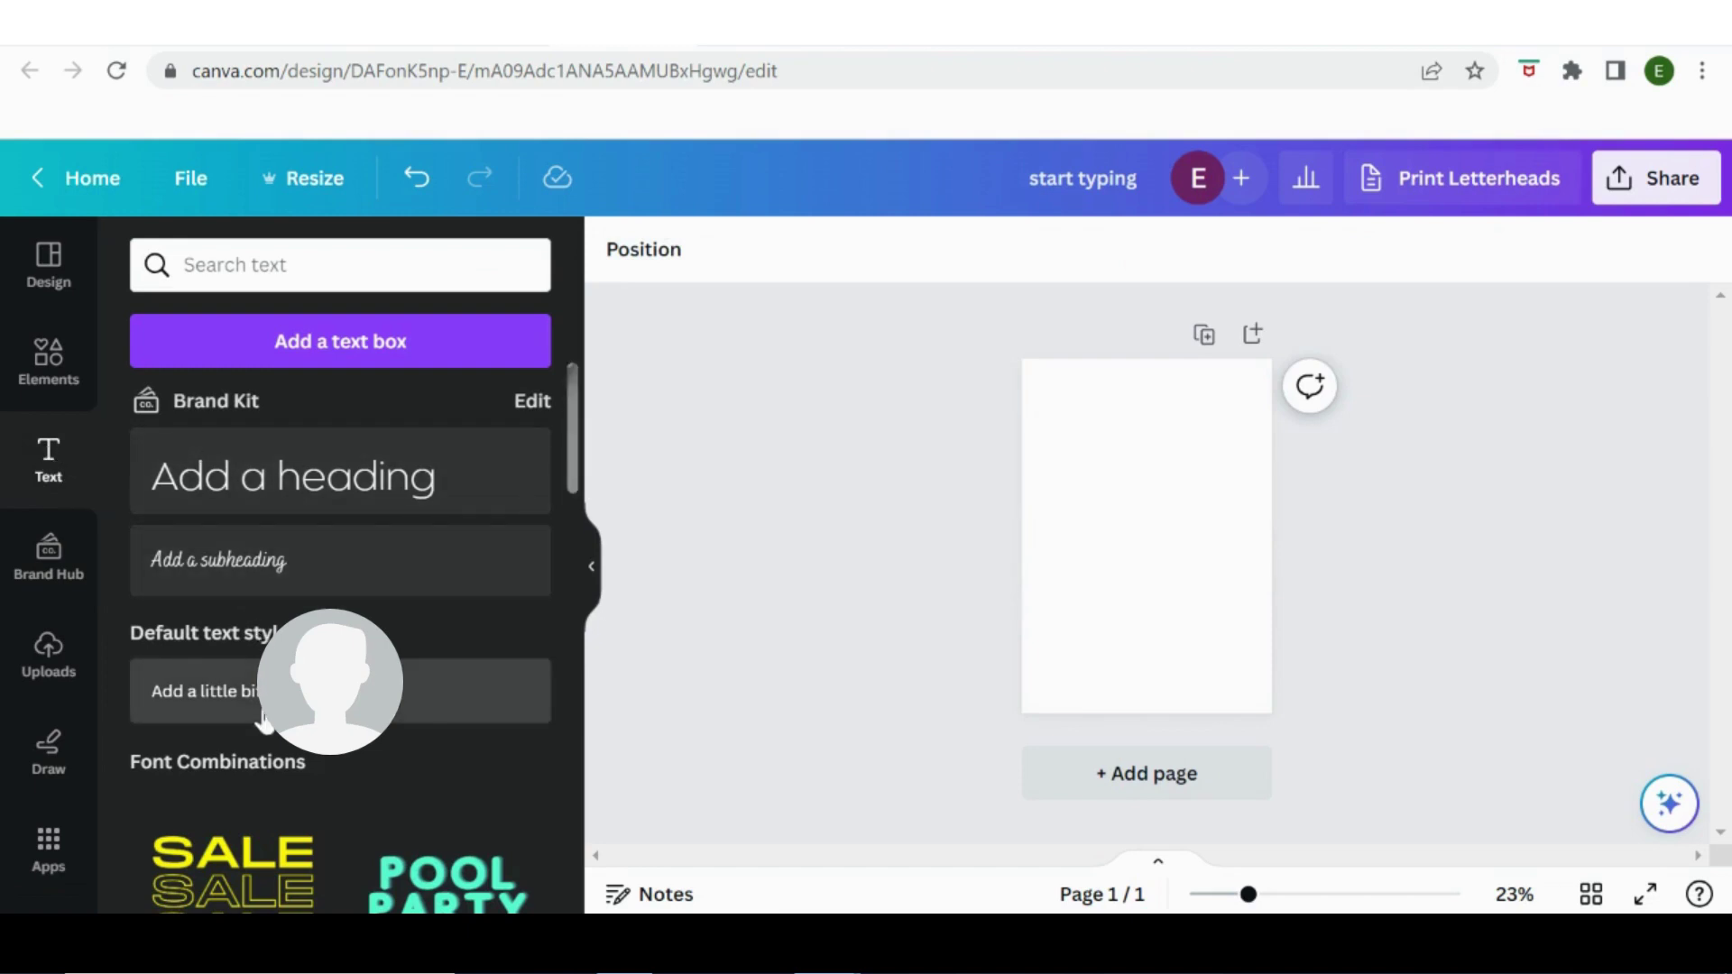
{"action": "scroll", "coordinate": [263, 722], "scroll_direction": "down", "scroll_amount": 5}
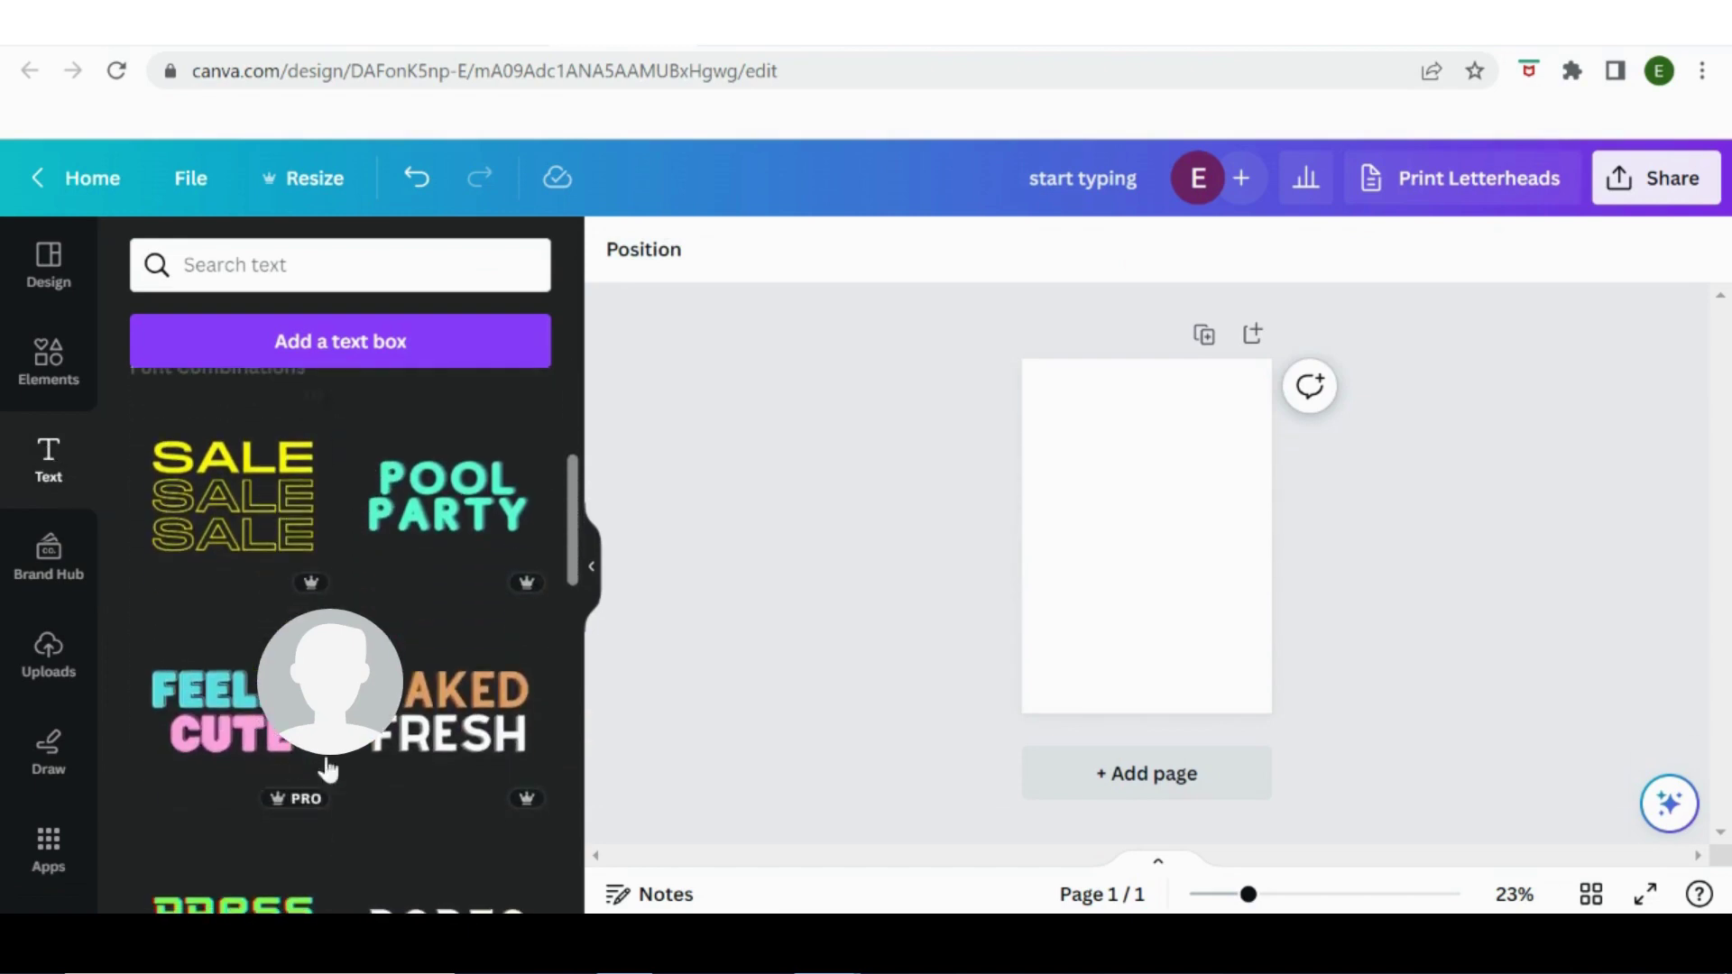
{"action": "scroll", "coordinate": [406, 632], "scroll_direction": "down", "scroll_amount": 3}
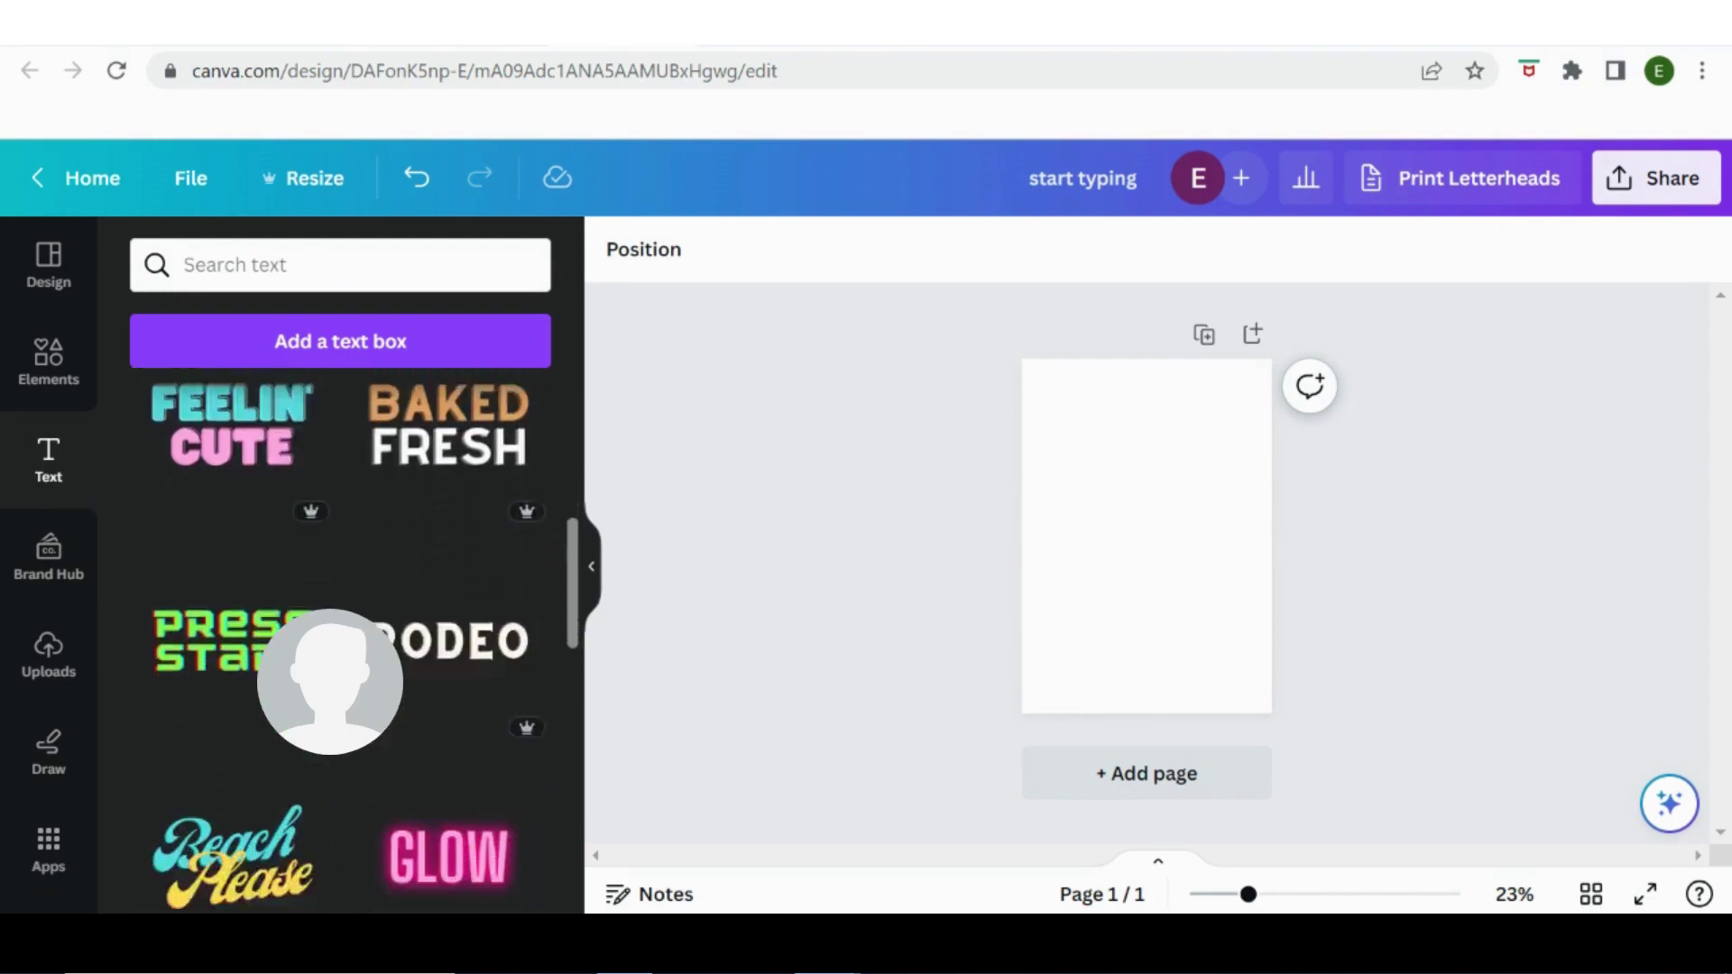
{"action": "scroll", "coordinate": [351, 650], "scroll_direction": "down", "scroll_amount": 5}
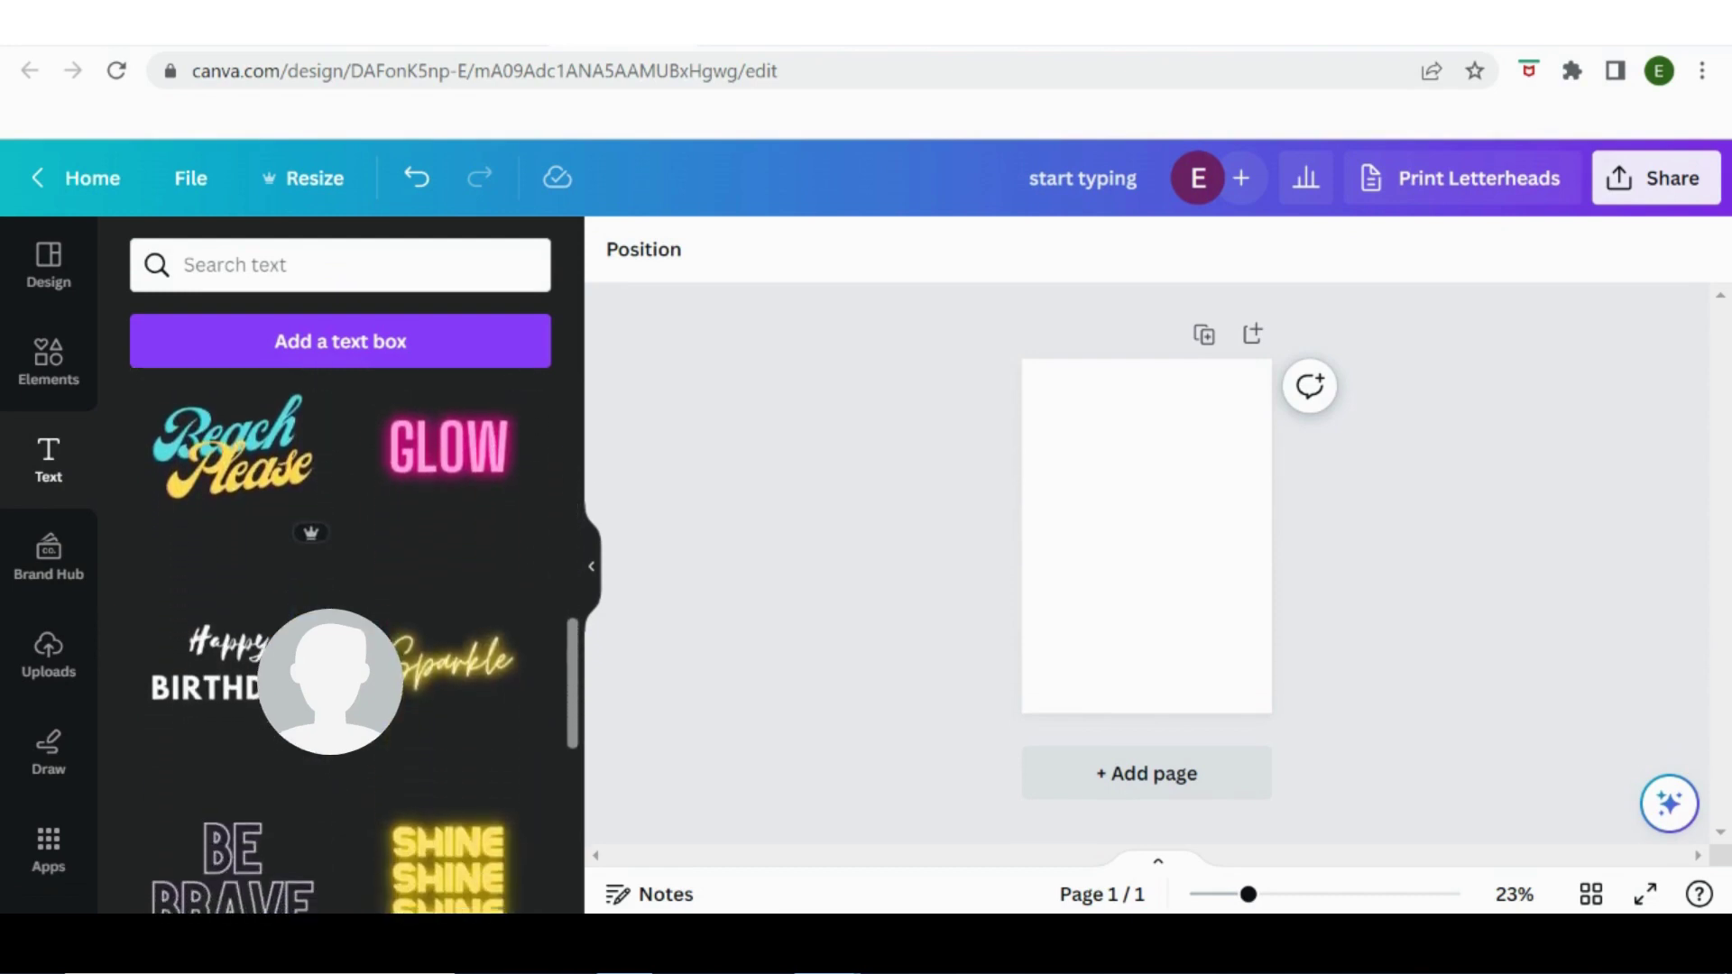
{"action": "scroll", "coordinate": [361, 668], "scroll_direction": "down", "scroll_amount": 2}
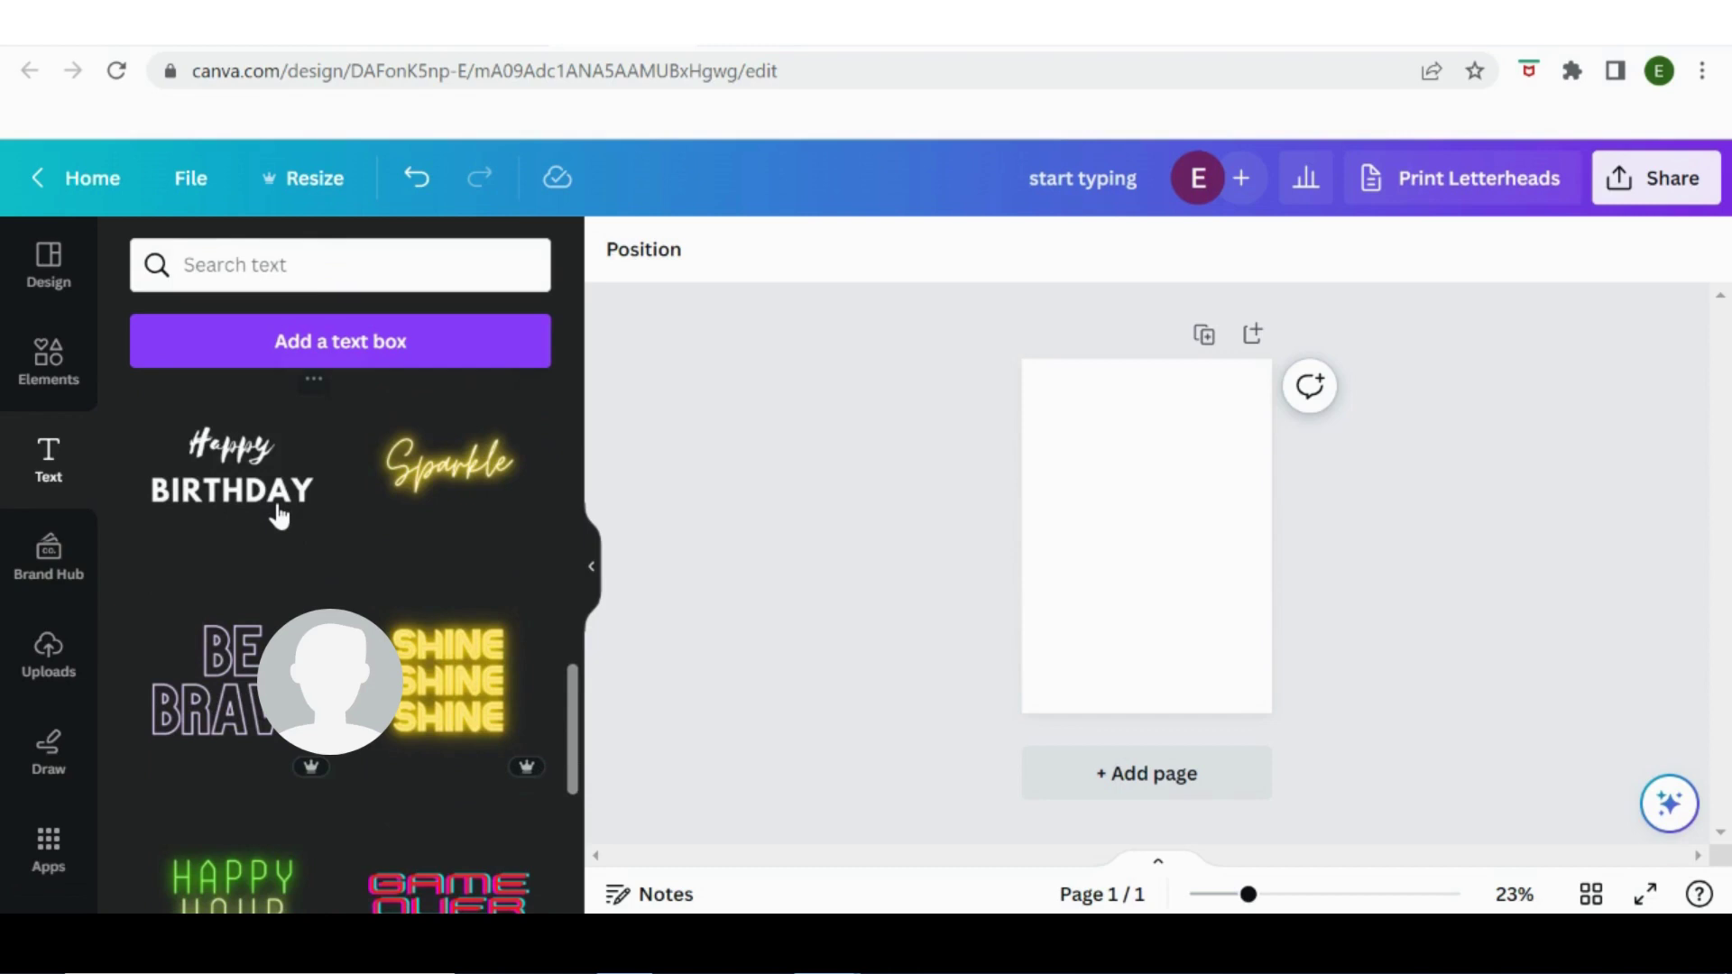
{"action": "left_click", "coordinate": [40, 569]}
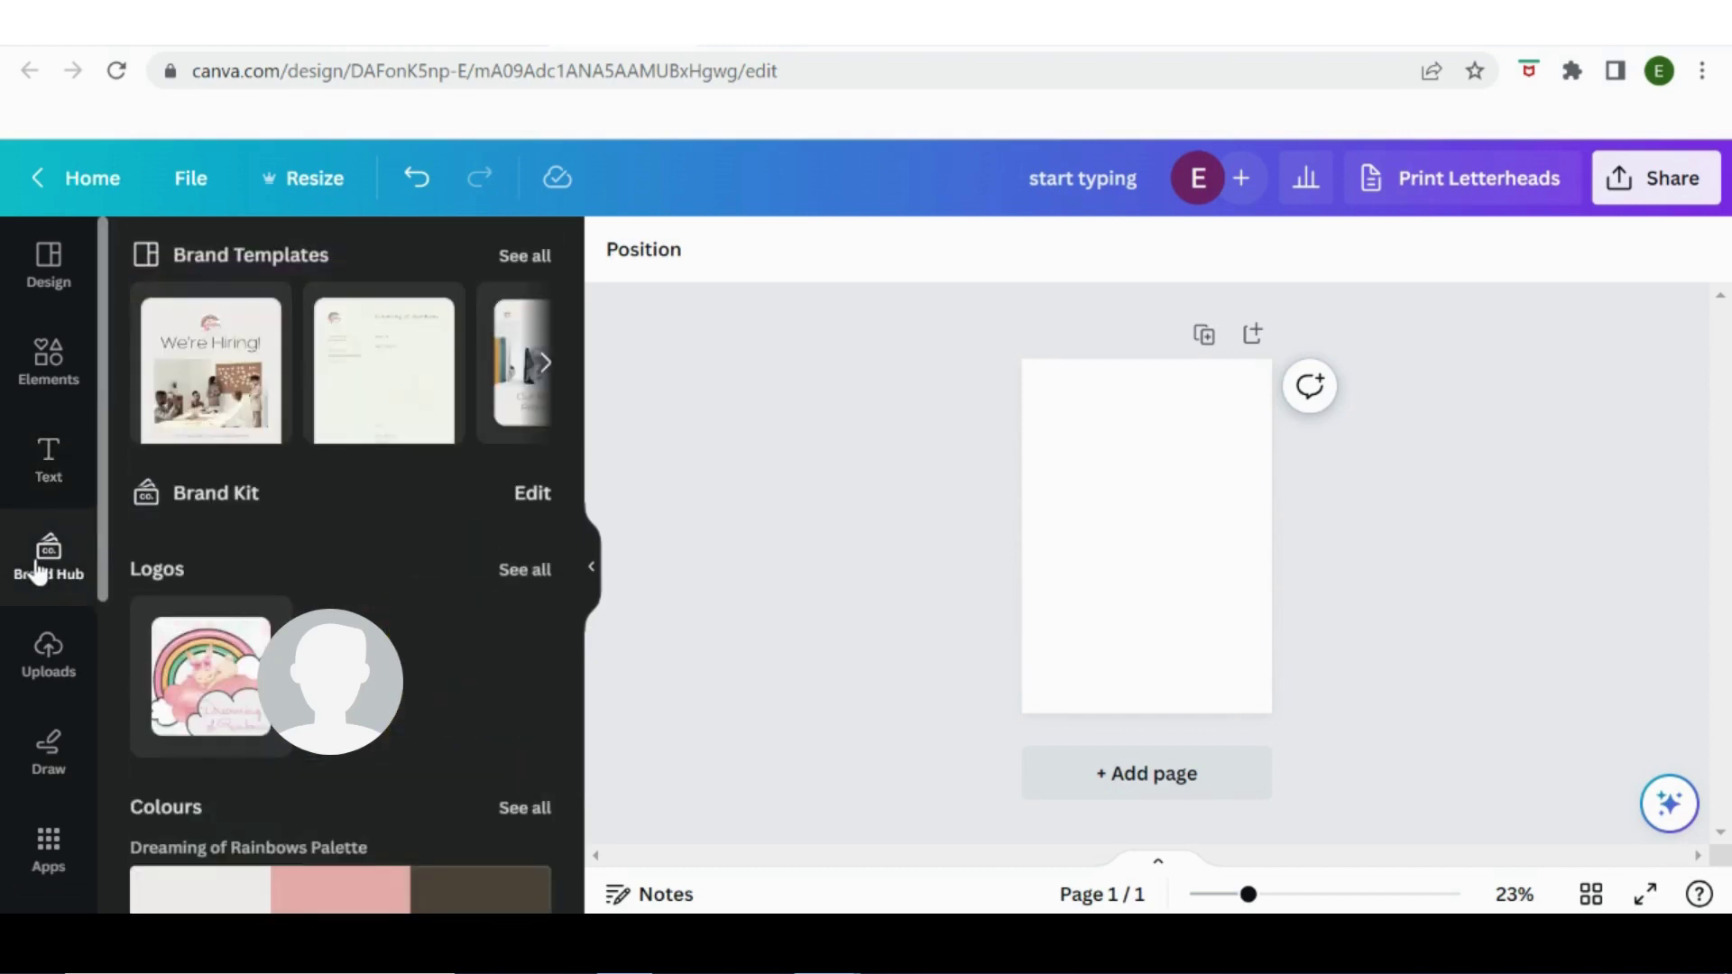
Upload 'Body 1' from the Bodies folder and place it on the A4 page.
{"action": "left_click", "coordinate": [48, 654]}
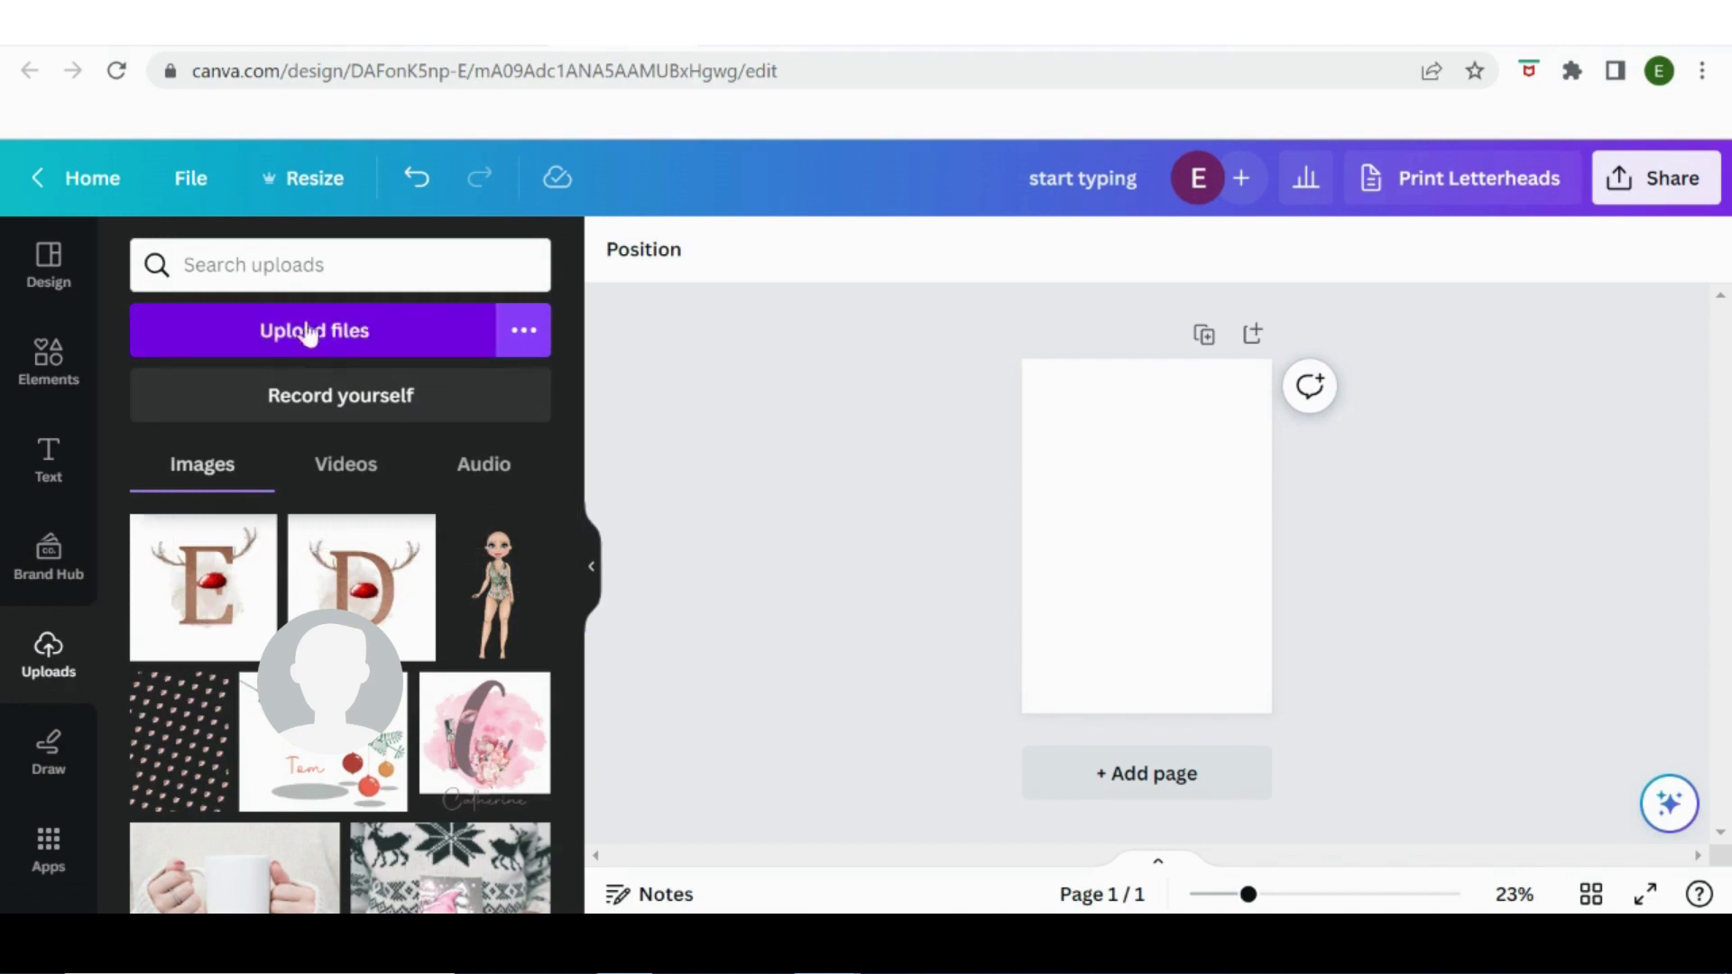
{"action": "left_click", "coordinate": [377, 339]}
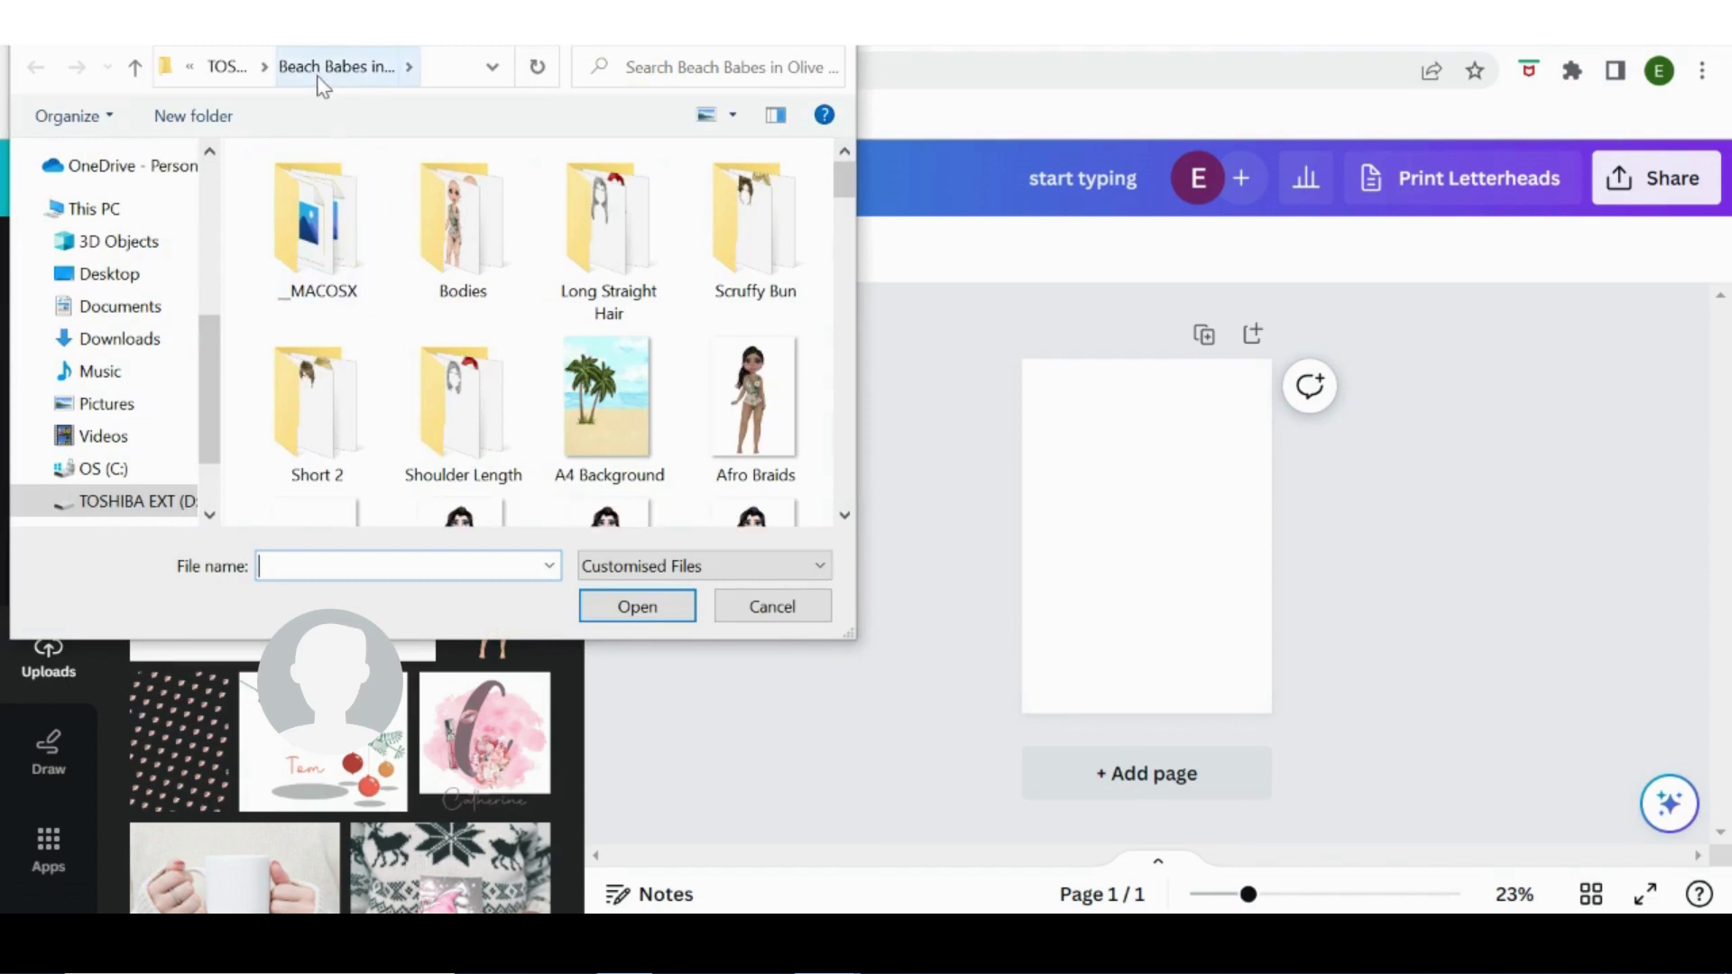
{"action": "left_click", "coordinate": [476, 281]}
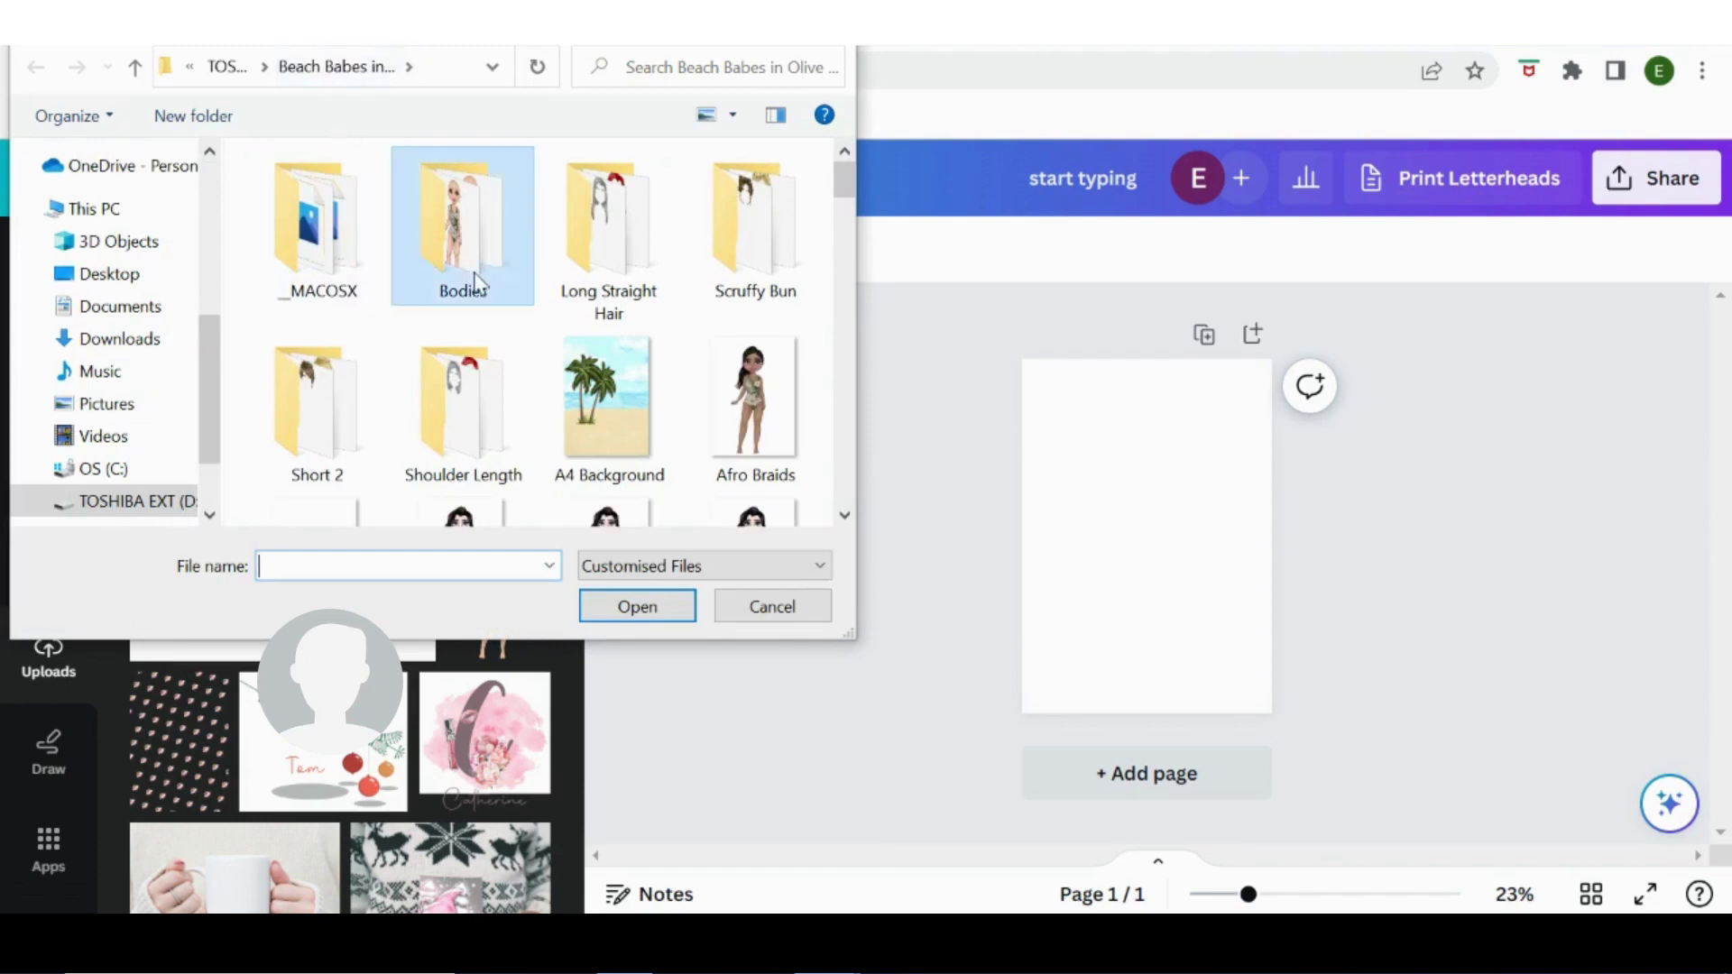
{"action": "double_click", "coordinate": [476, 281]}
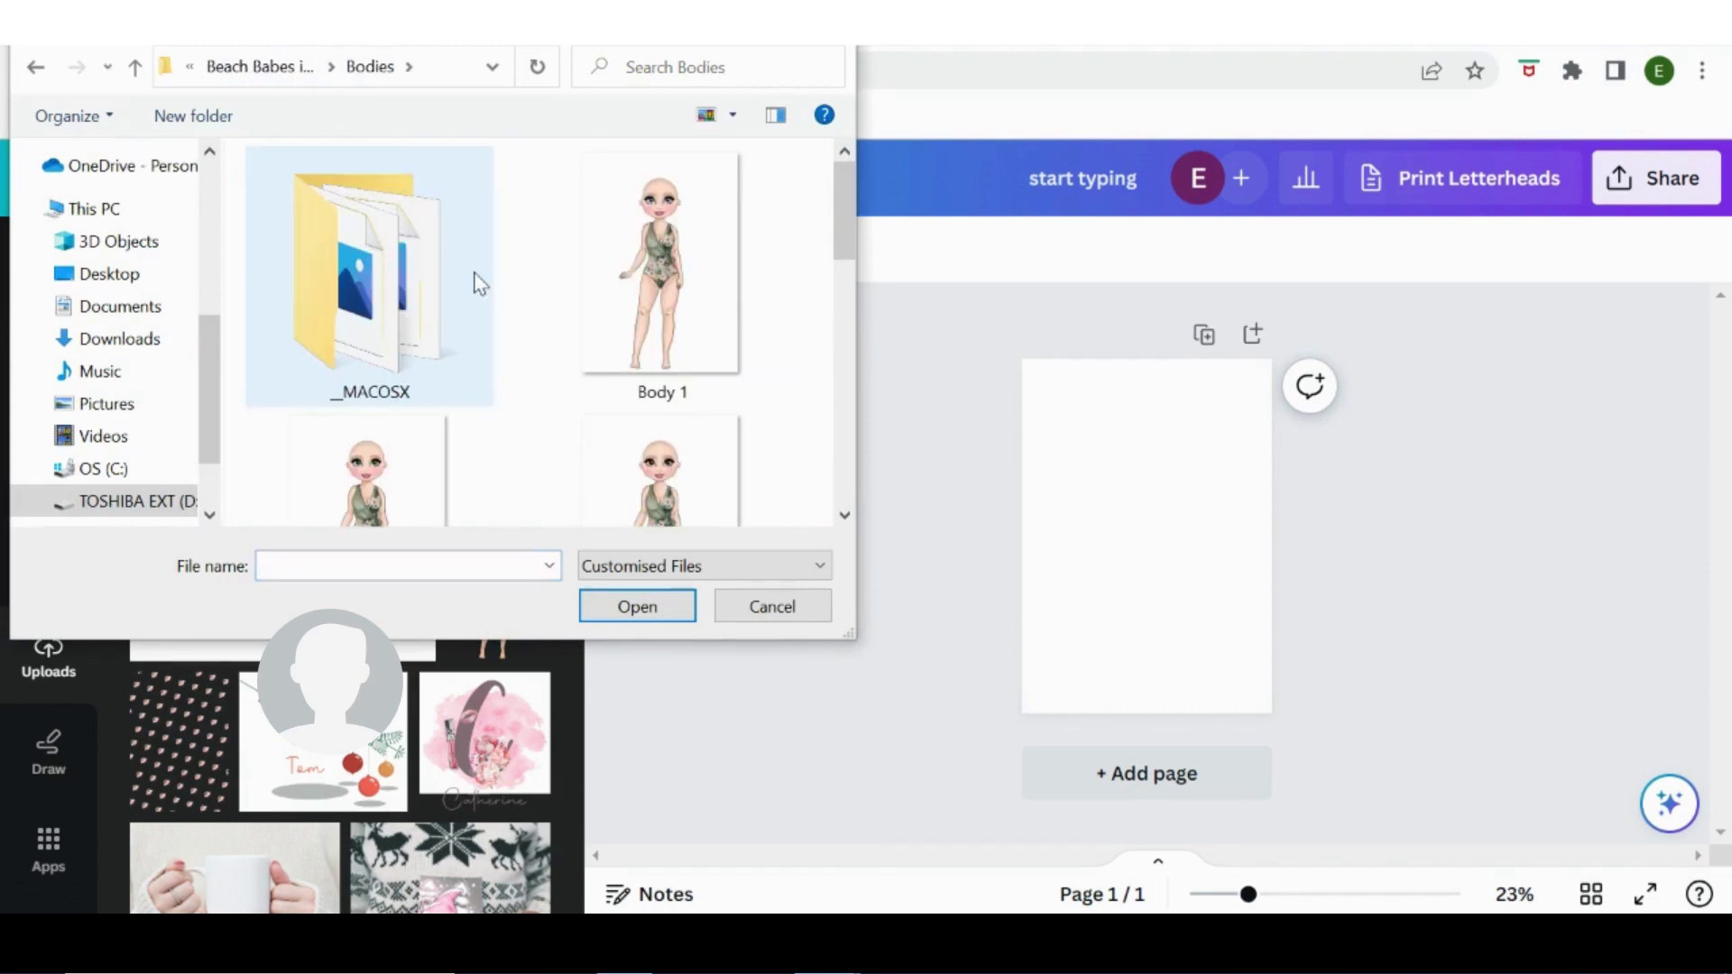
{"action": "double_click", "coordinate": [629, 330]}
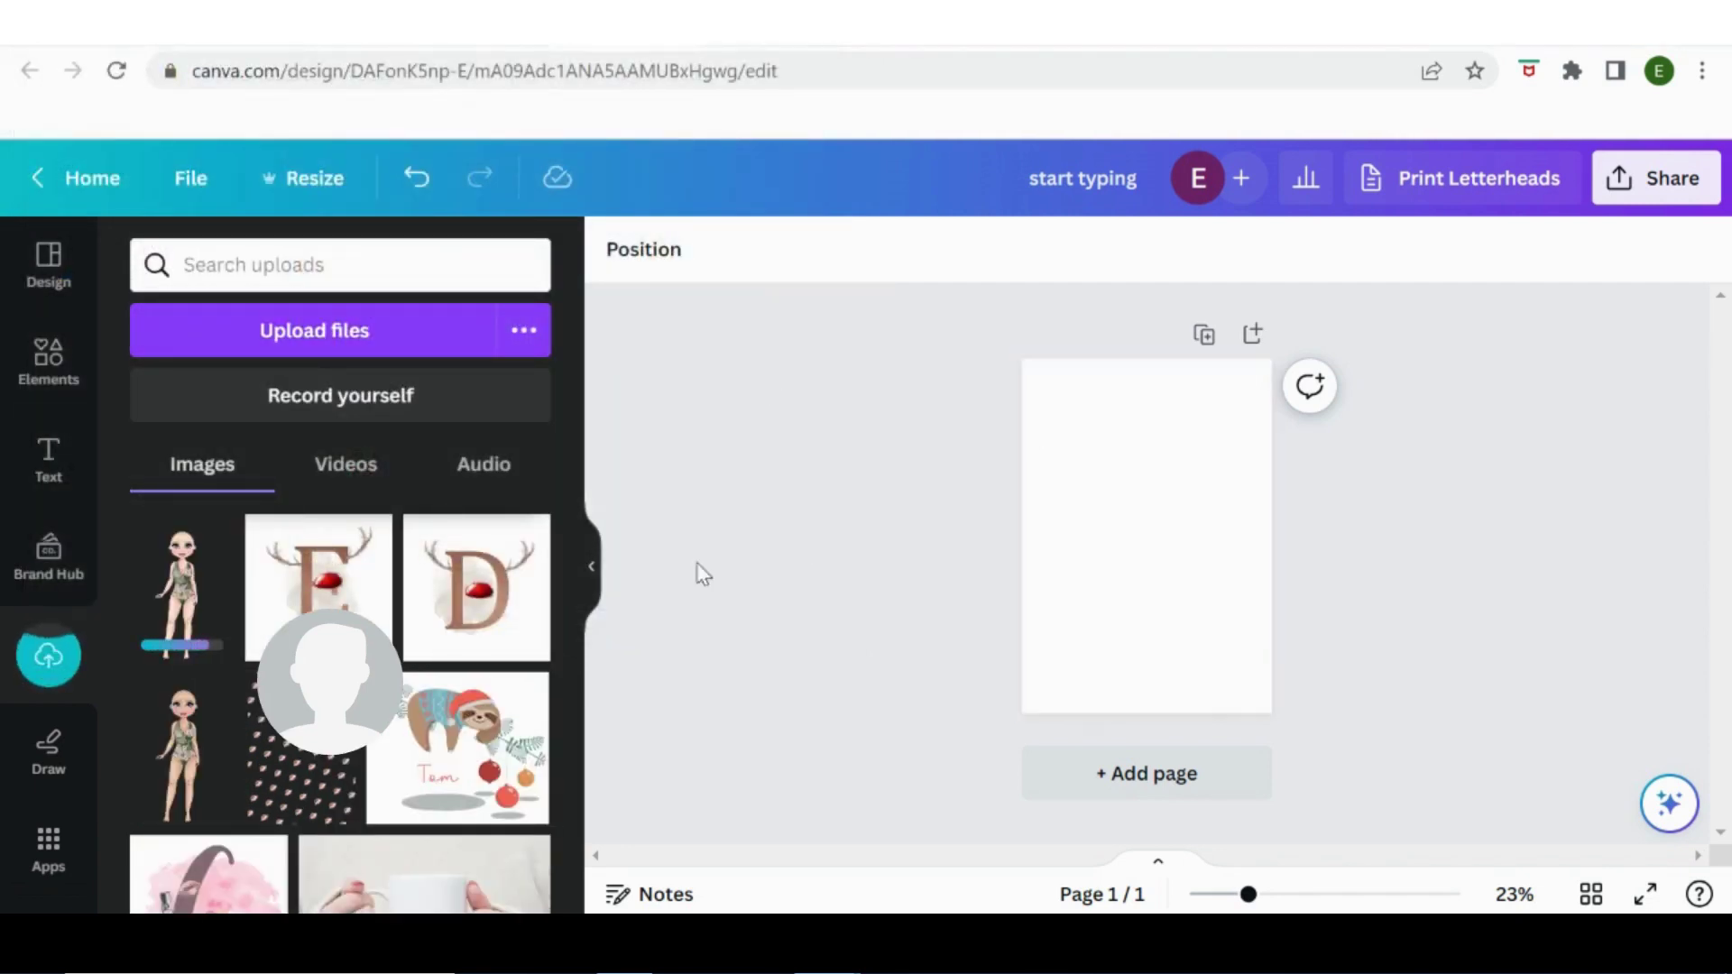
{"action": "left_click", "coordinate": [194, 607]}
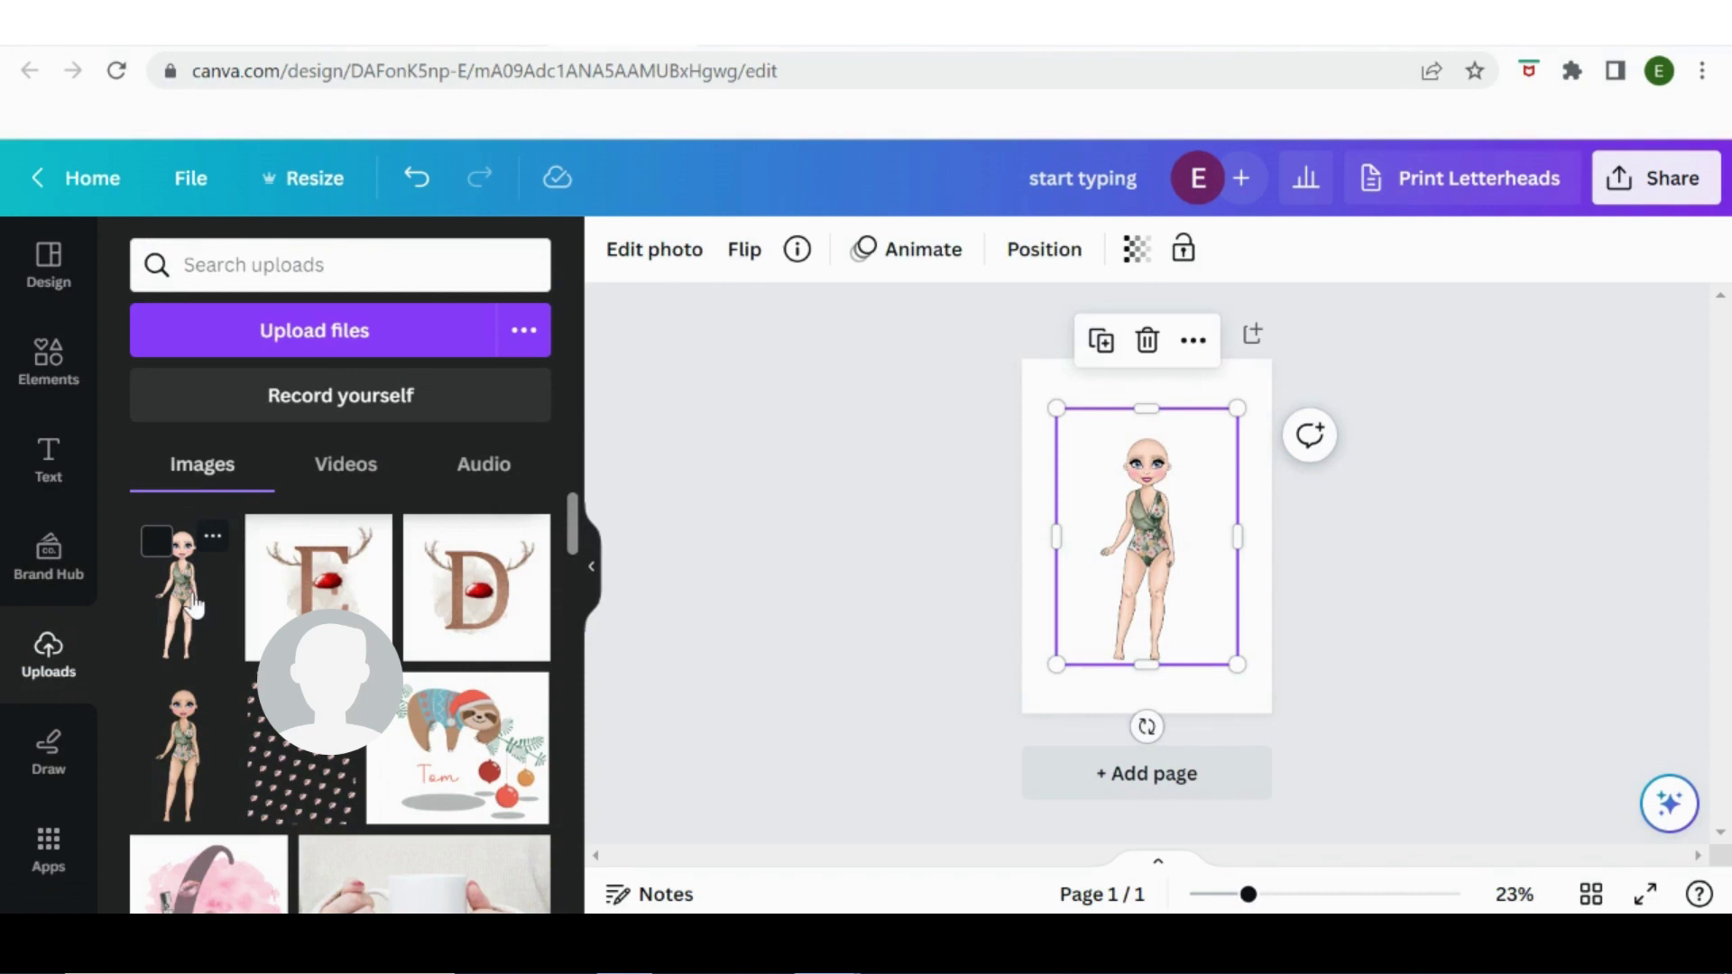
Upload 'Orange' from Beach Babes in Olive > Long Straight Hair and lay it over the body.
{"action": "left_click", "coordinate": [334, 339]}
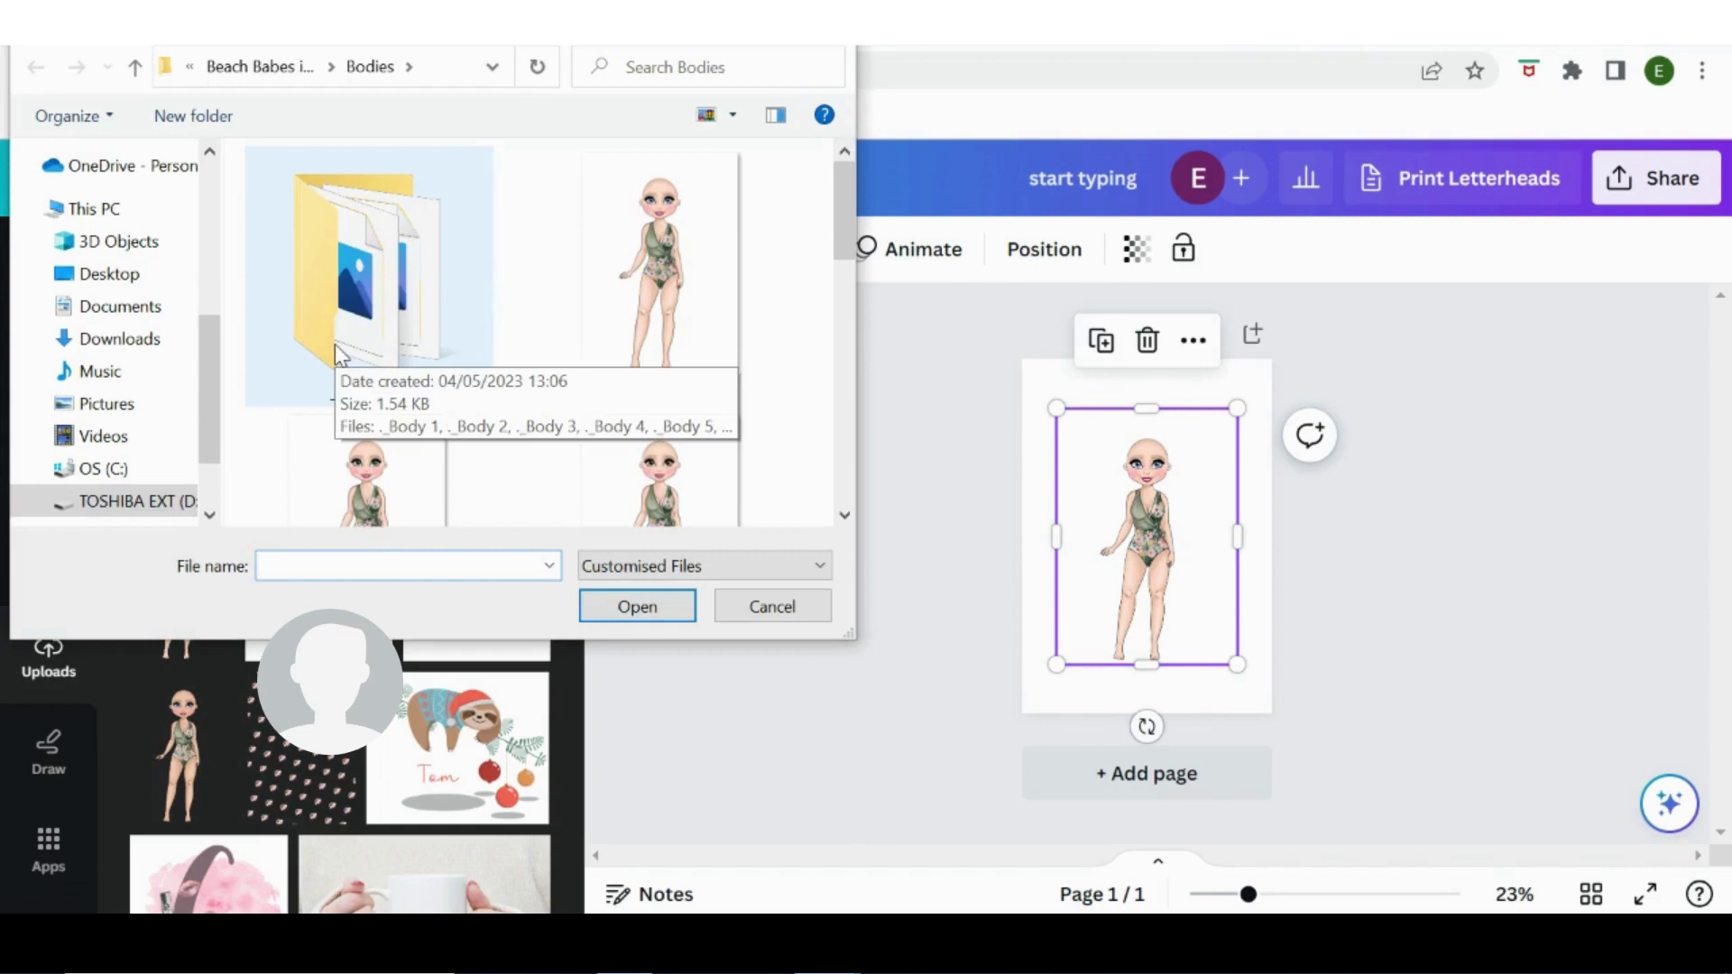
{"action": "left_click", "coordinate": [287, 77]}
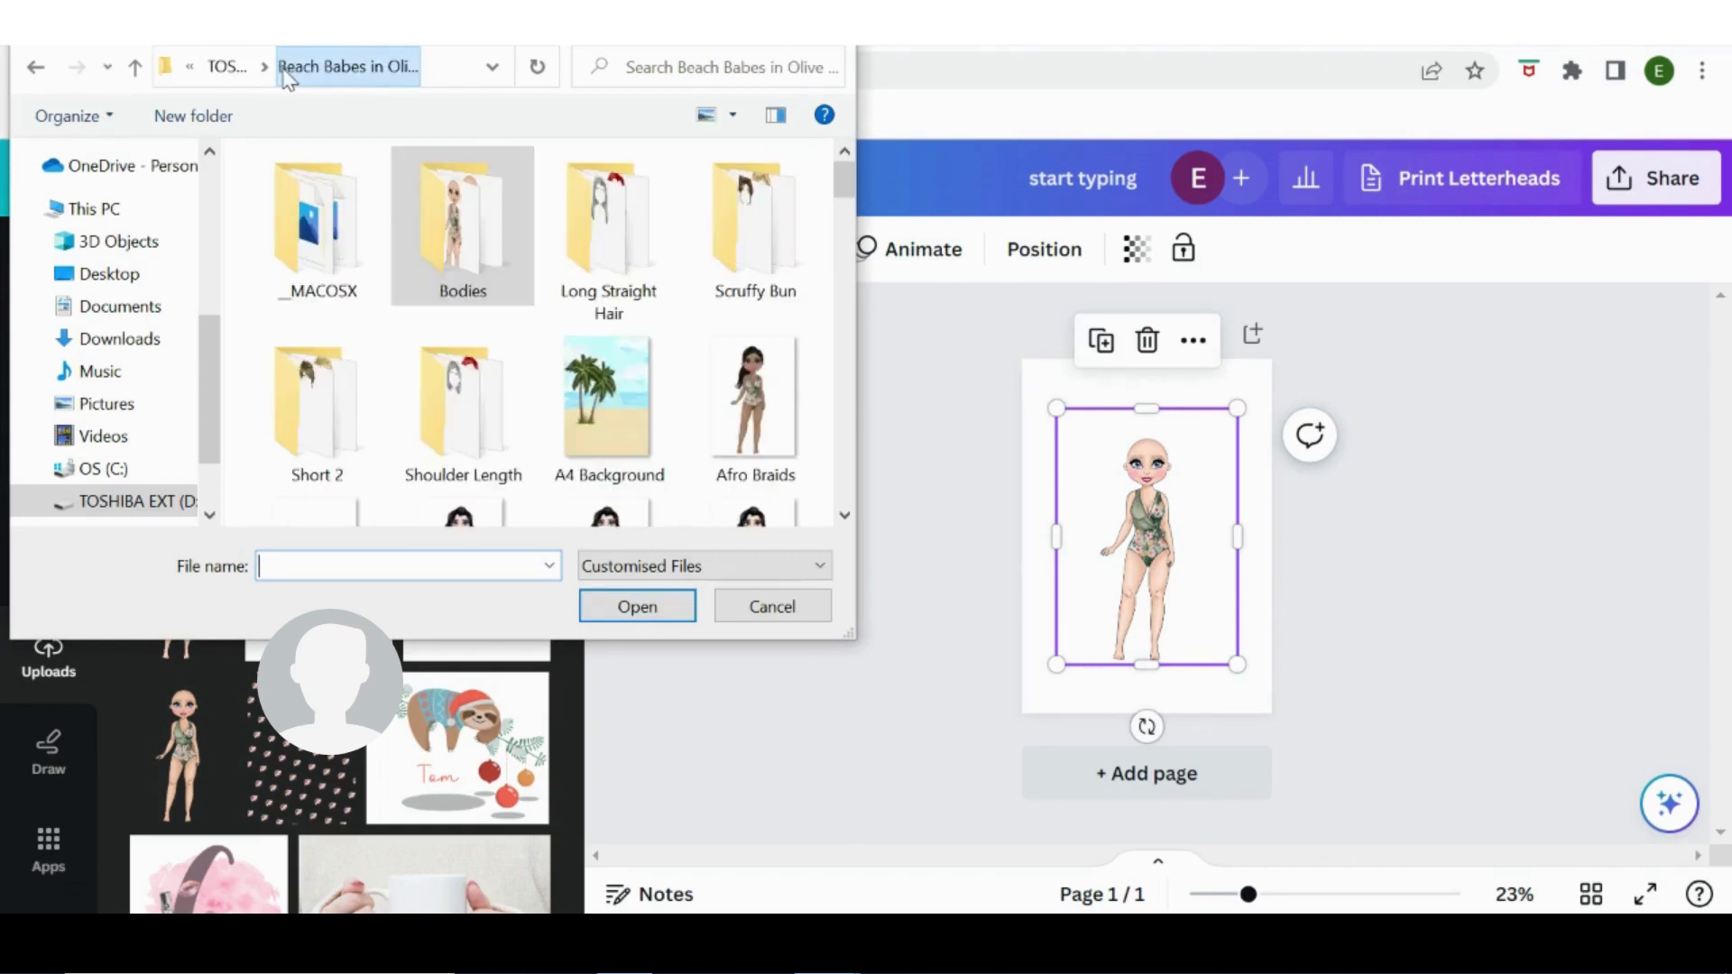
{"action": "double_click", "coordinate": [593, 280]}
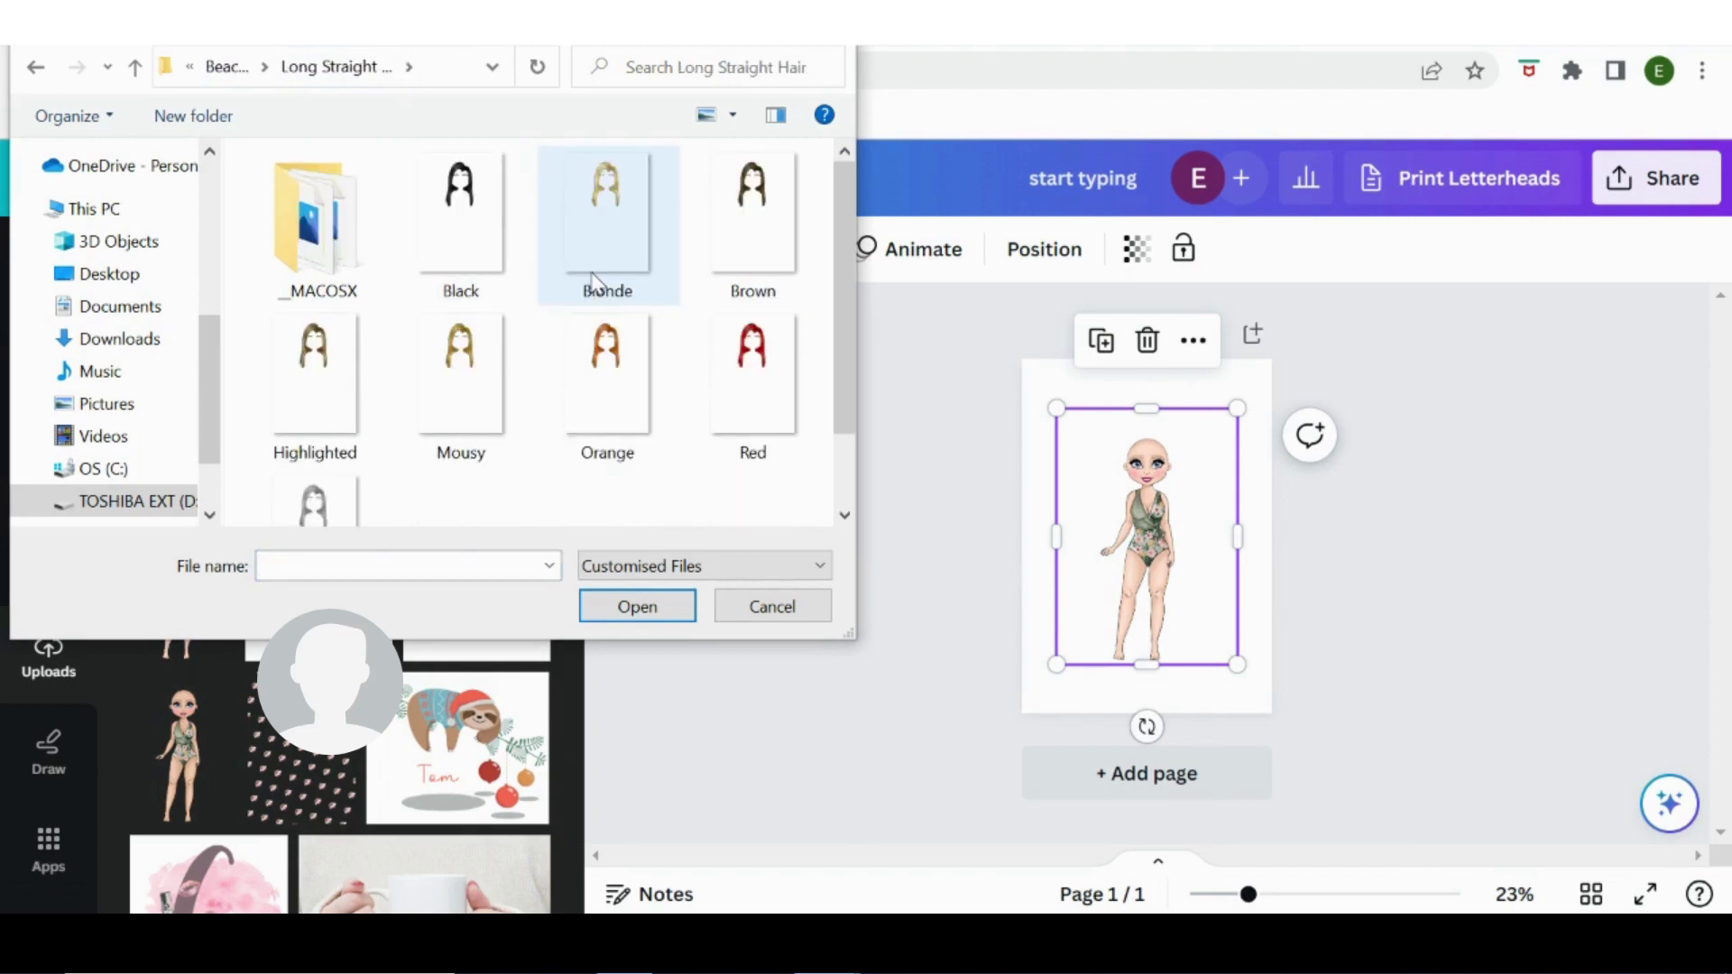
{"action": "double_click", "coordinate": [606, 391]}
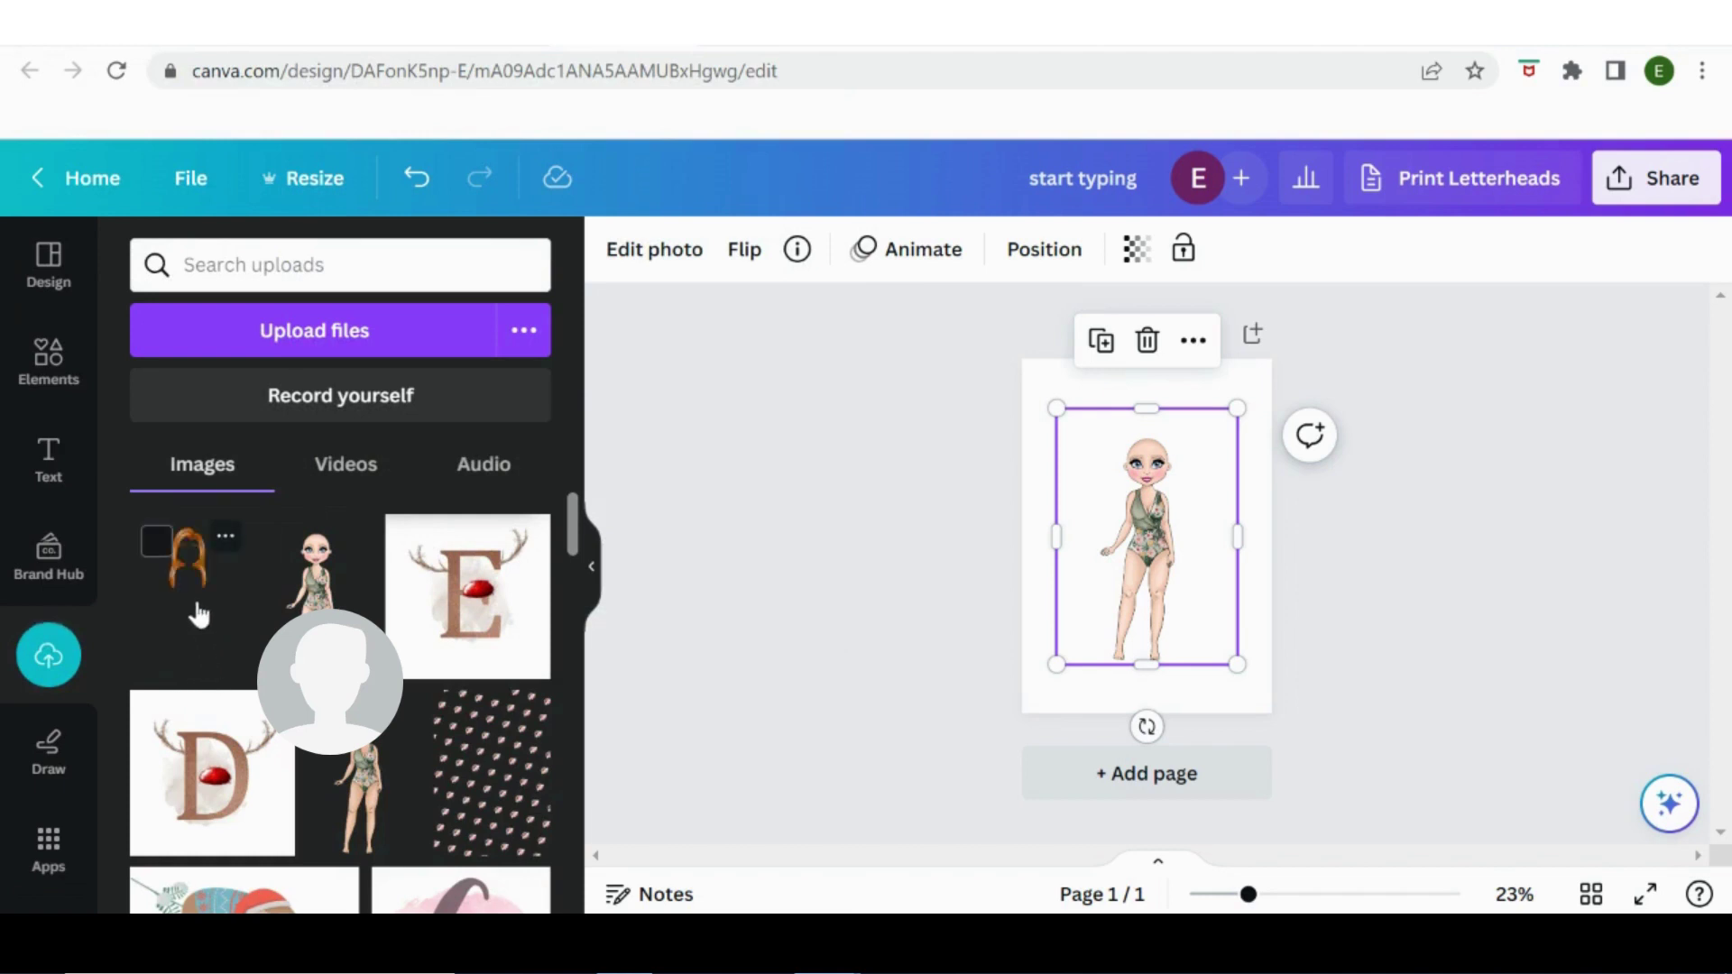
{"action": "left_click", "coordinate": [197, 603]}
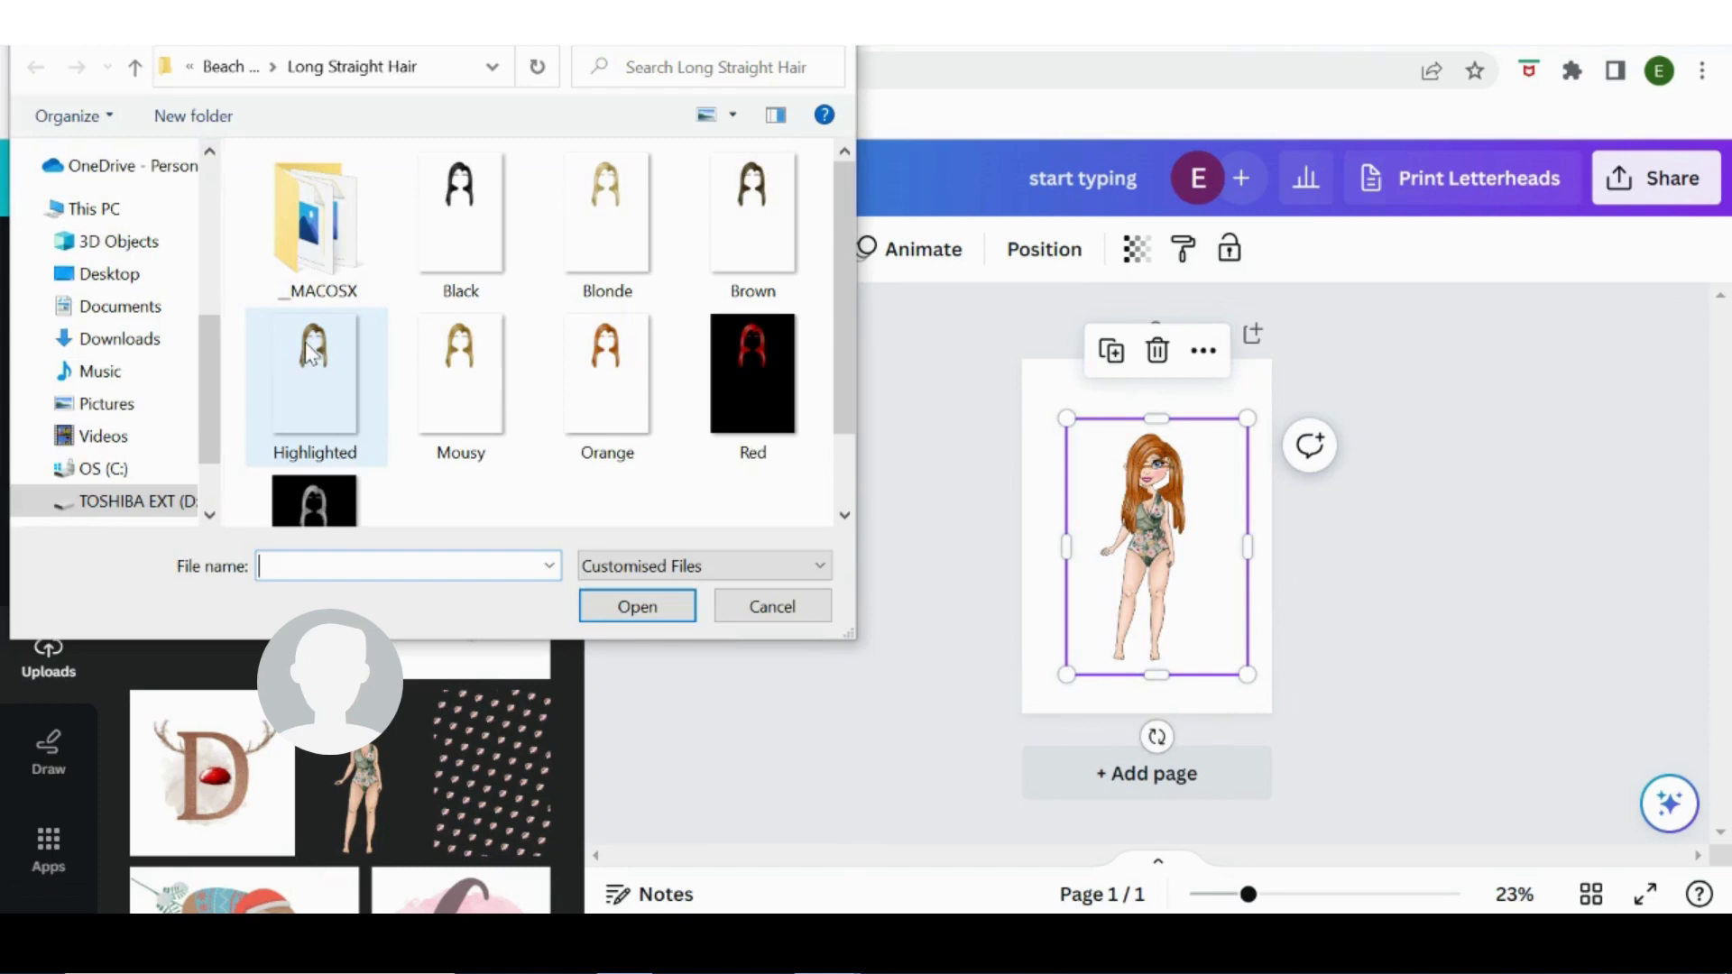
Upload 'Beach Bag' from the Beach Babes in Olive folder and add it beside the doll.
{"action": "left_click", "coordinate": [231, 81]}
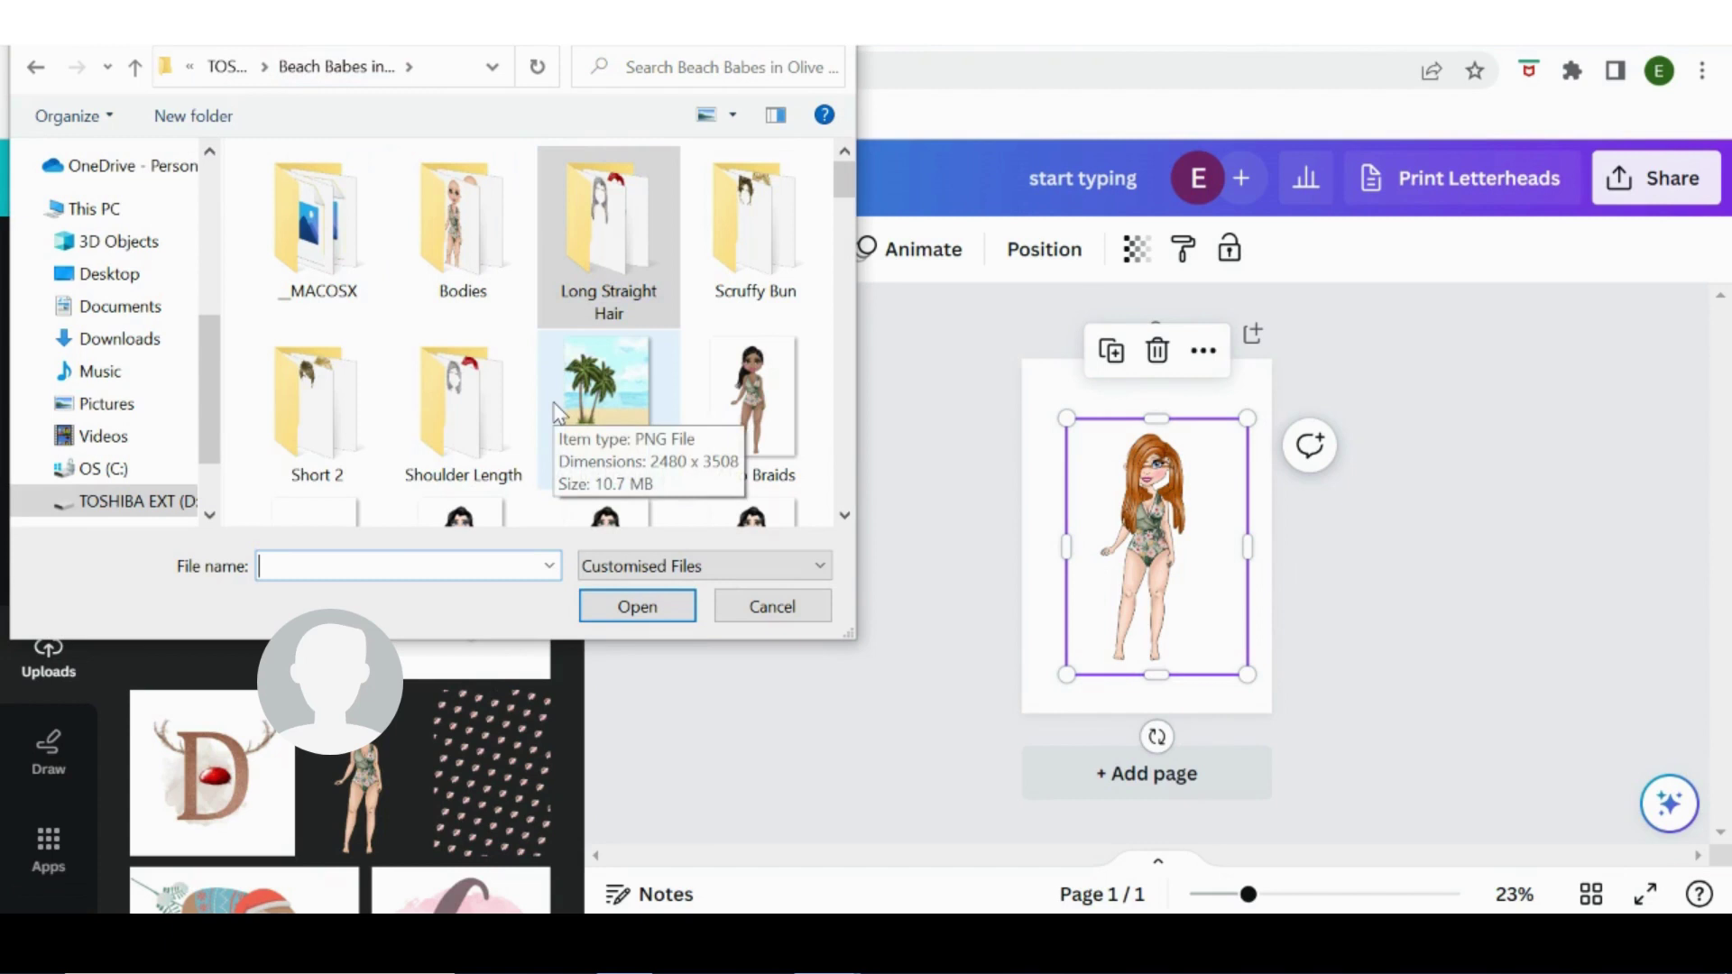
{"action": "scroll", "coordinate": [557, 411], "scroll_direction": "down", "scroll_amount": 5}
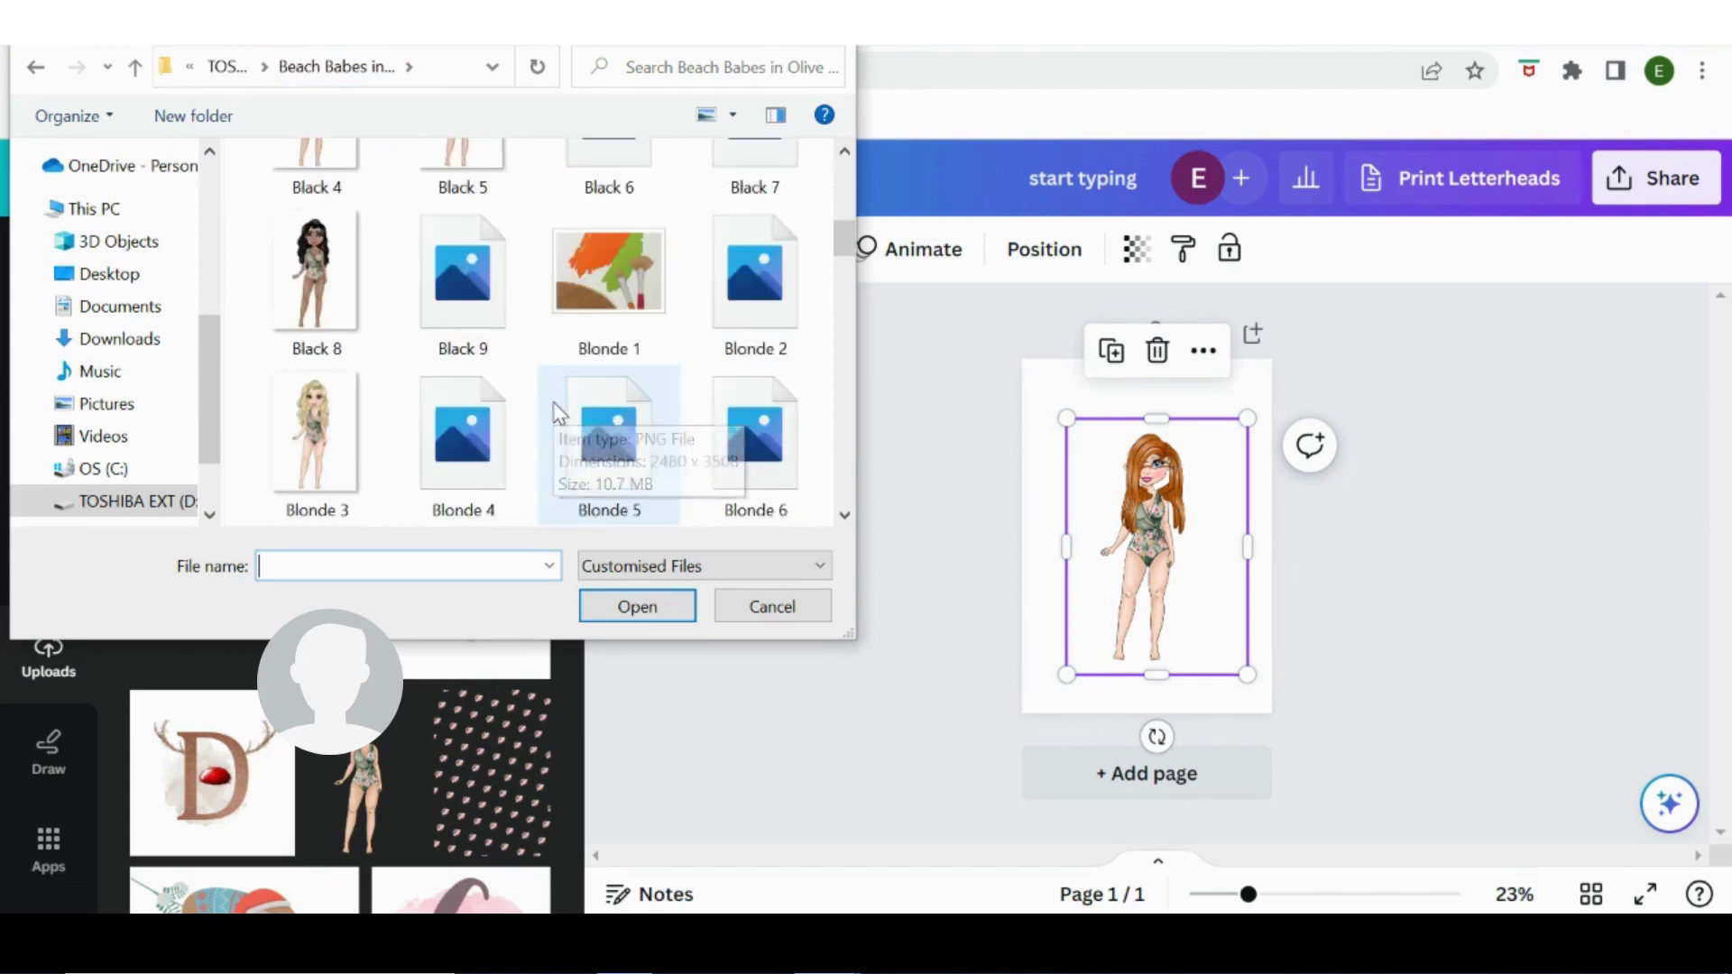
{"action": "scroll", "coordinate": [557, 410], "scroll_direction": "up", "scroll_amount": 5}
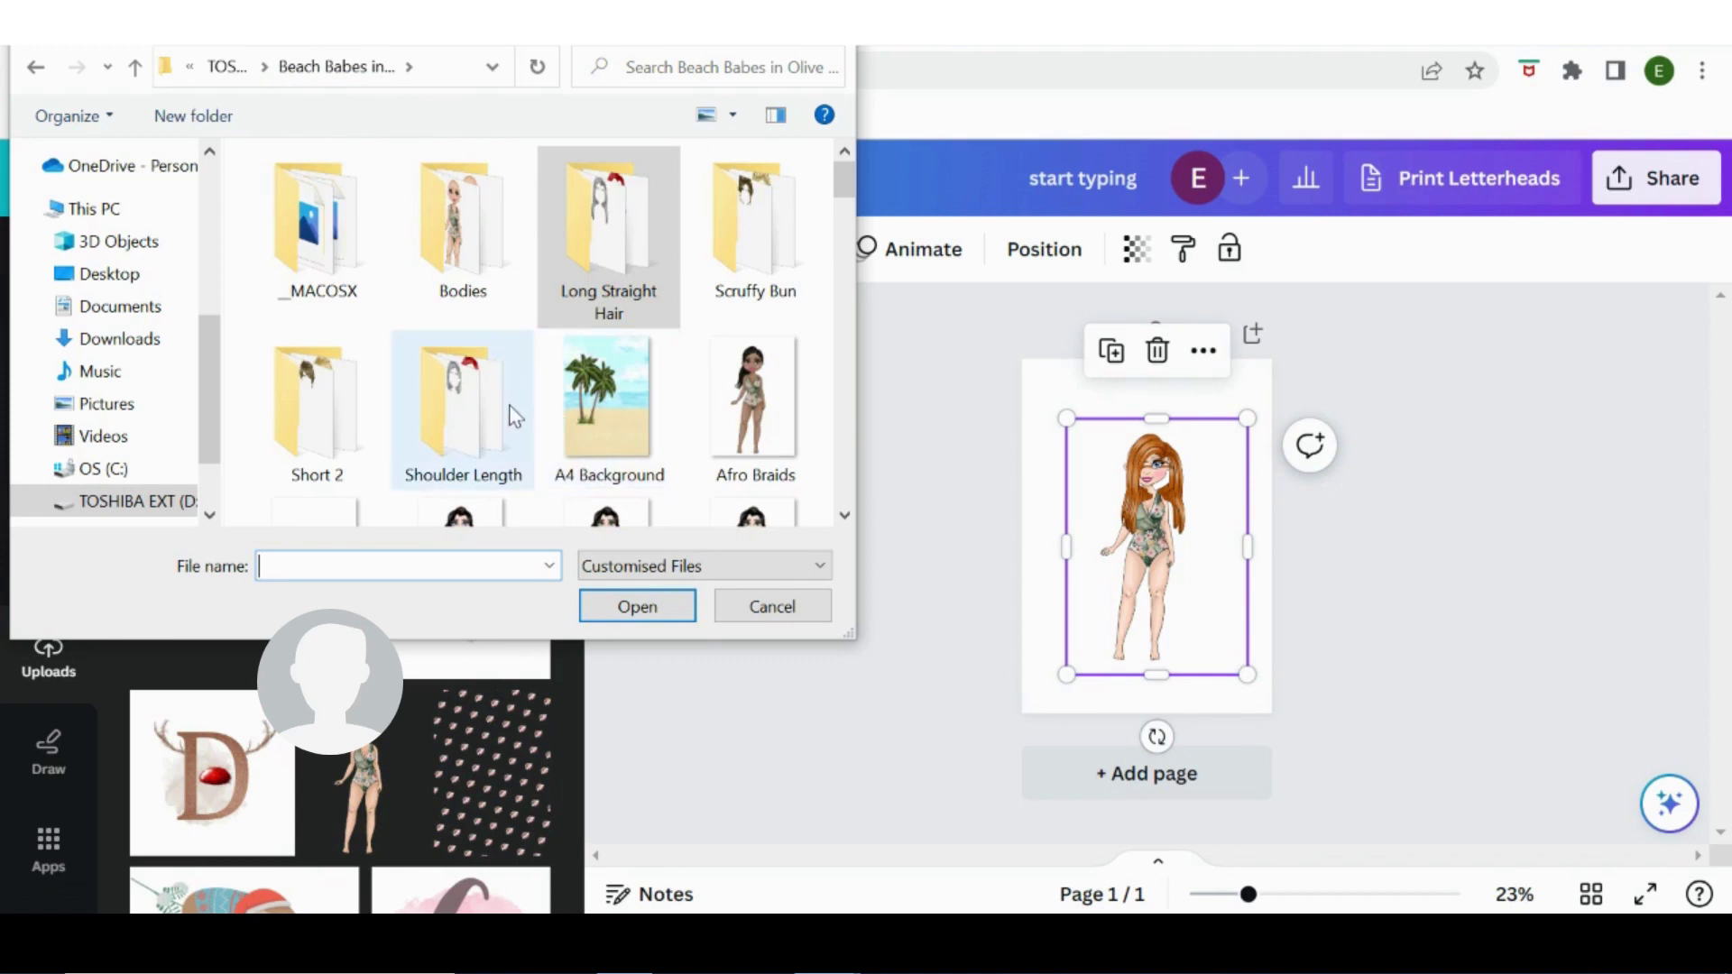
{"action": "left_click", "coordinate": [474, 276]}
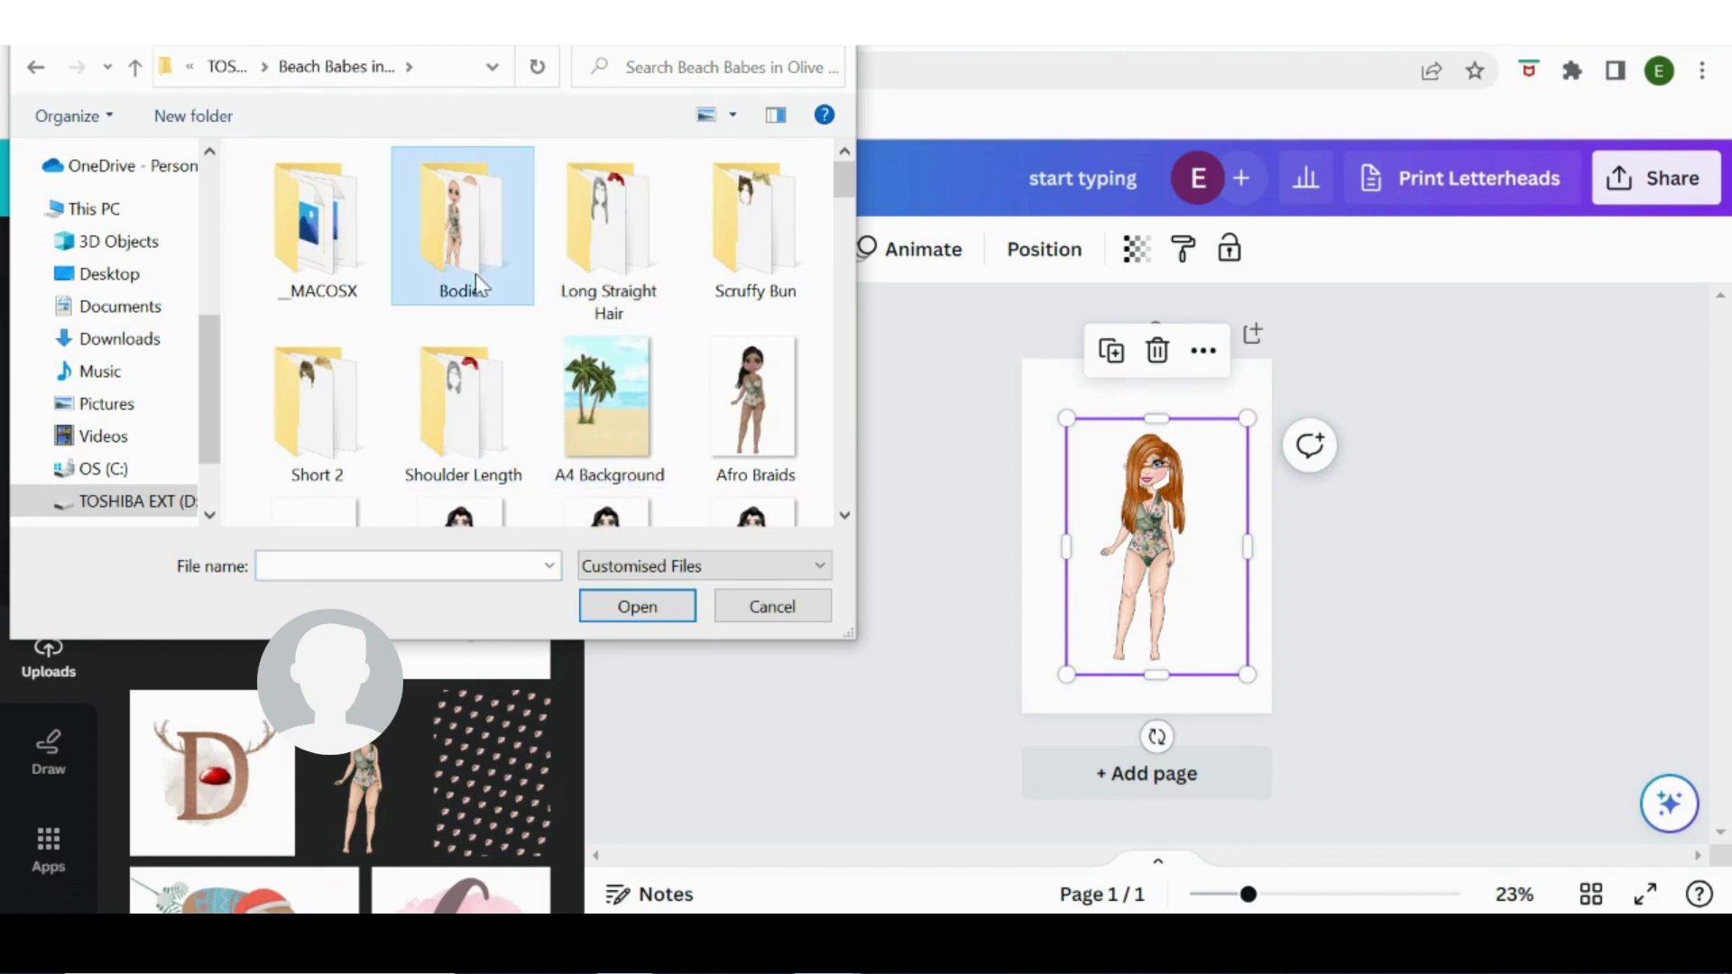
{"action": "left_click", "coordinate": [335, 253]}
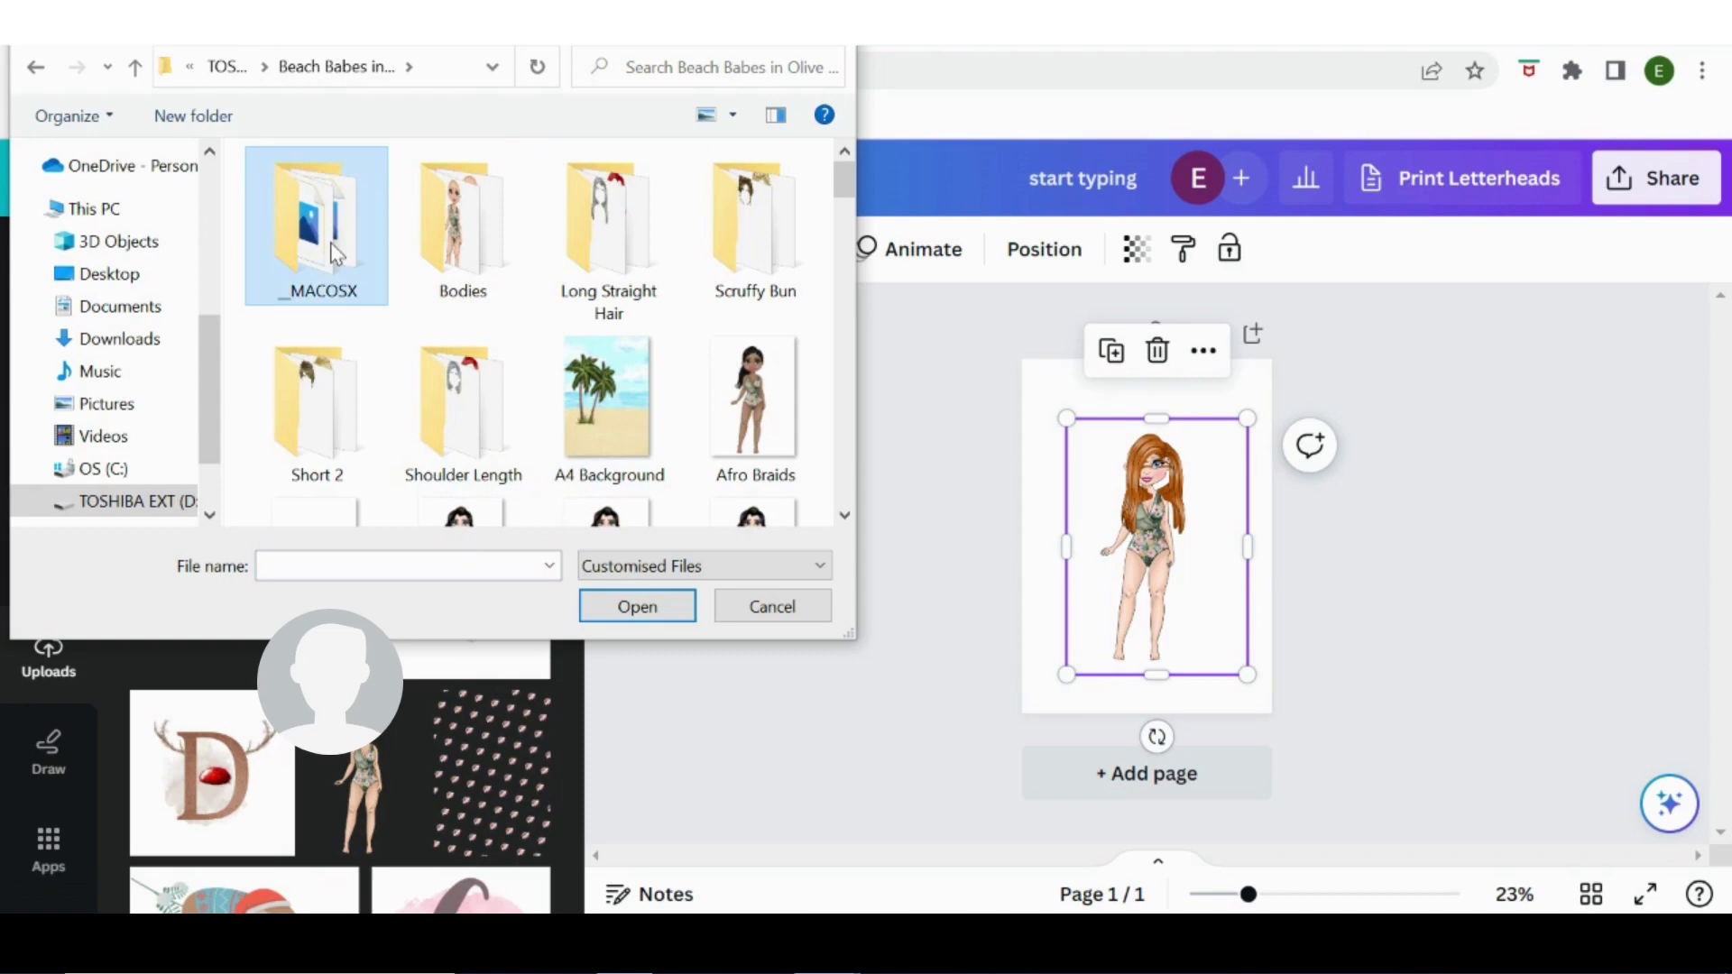
{"action": "scroll", "coordinate": [393, 335], "scroll_direction": "down", "scroll_amount": 3}
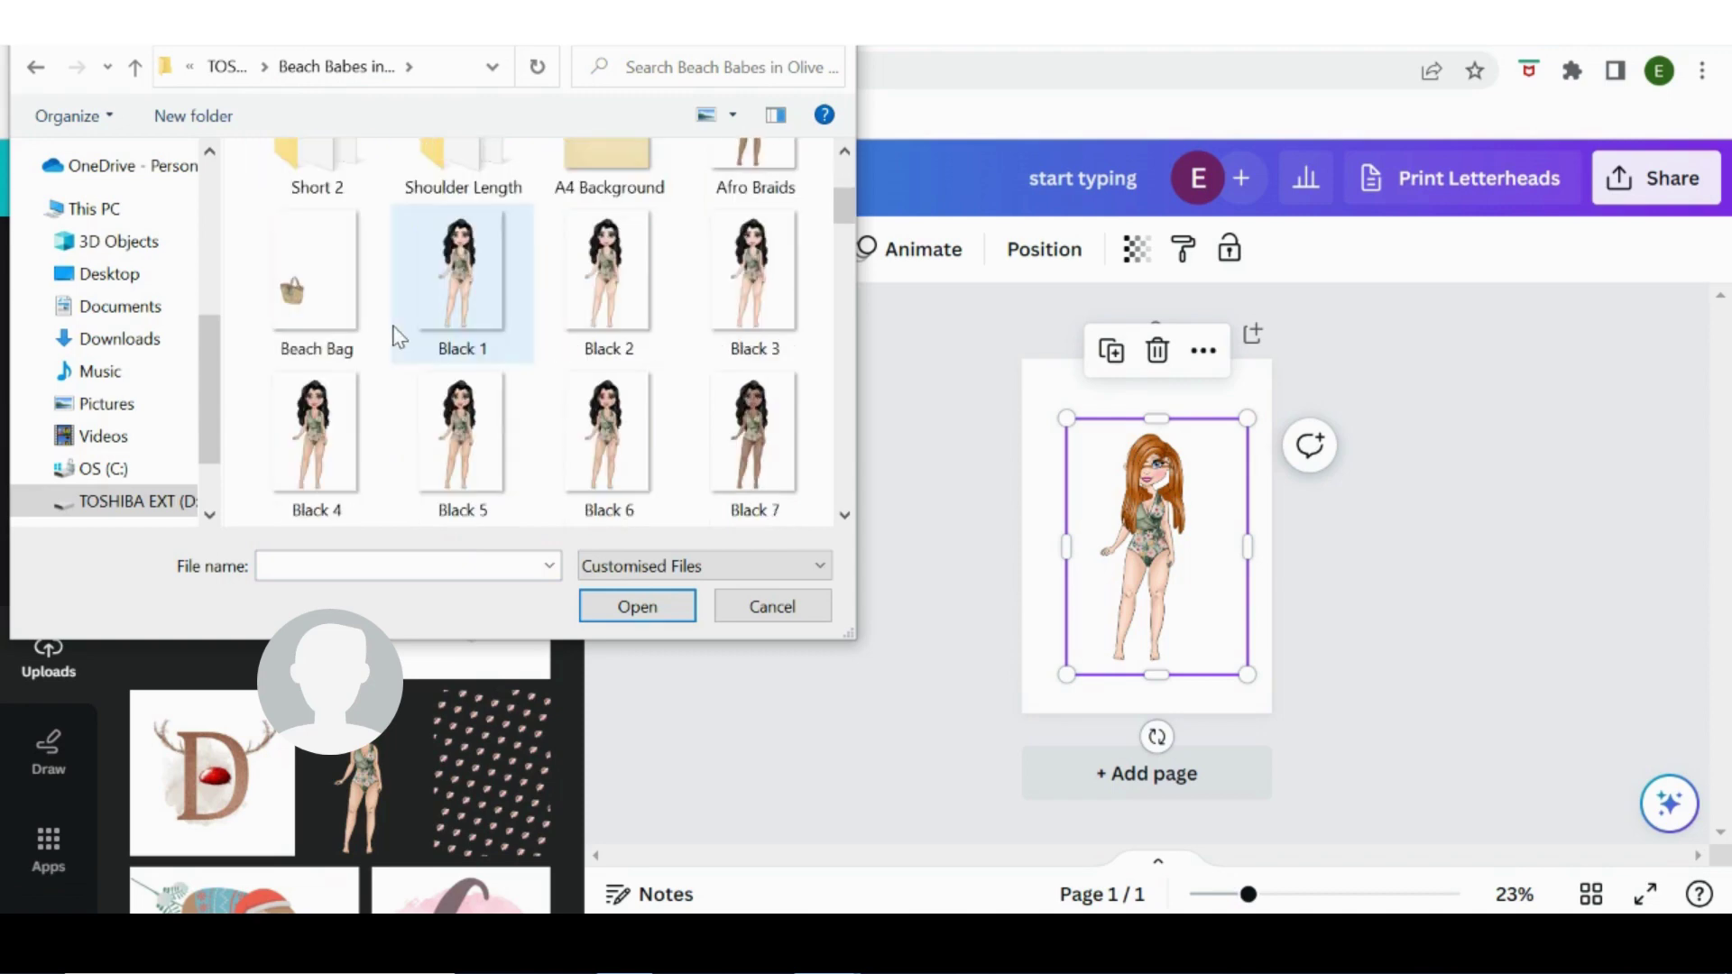
{"action": "double_click", "coordinate": [319, 315]}
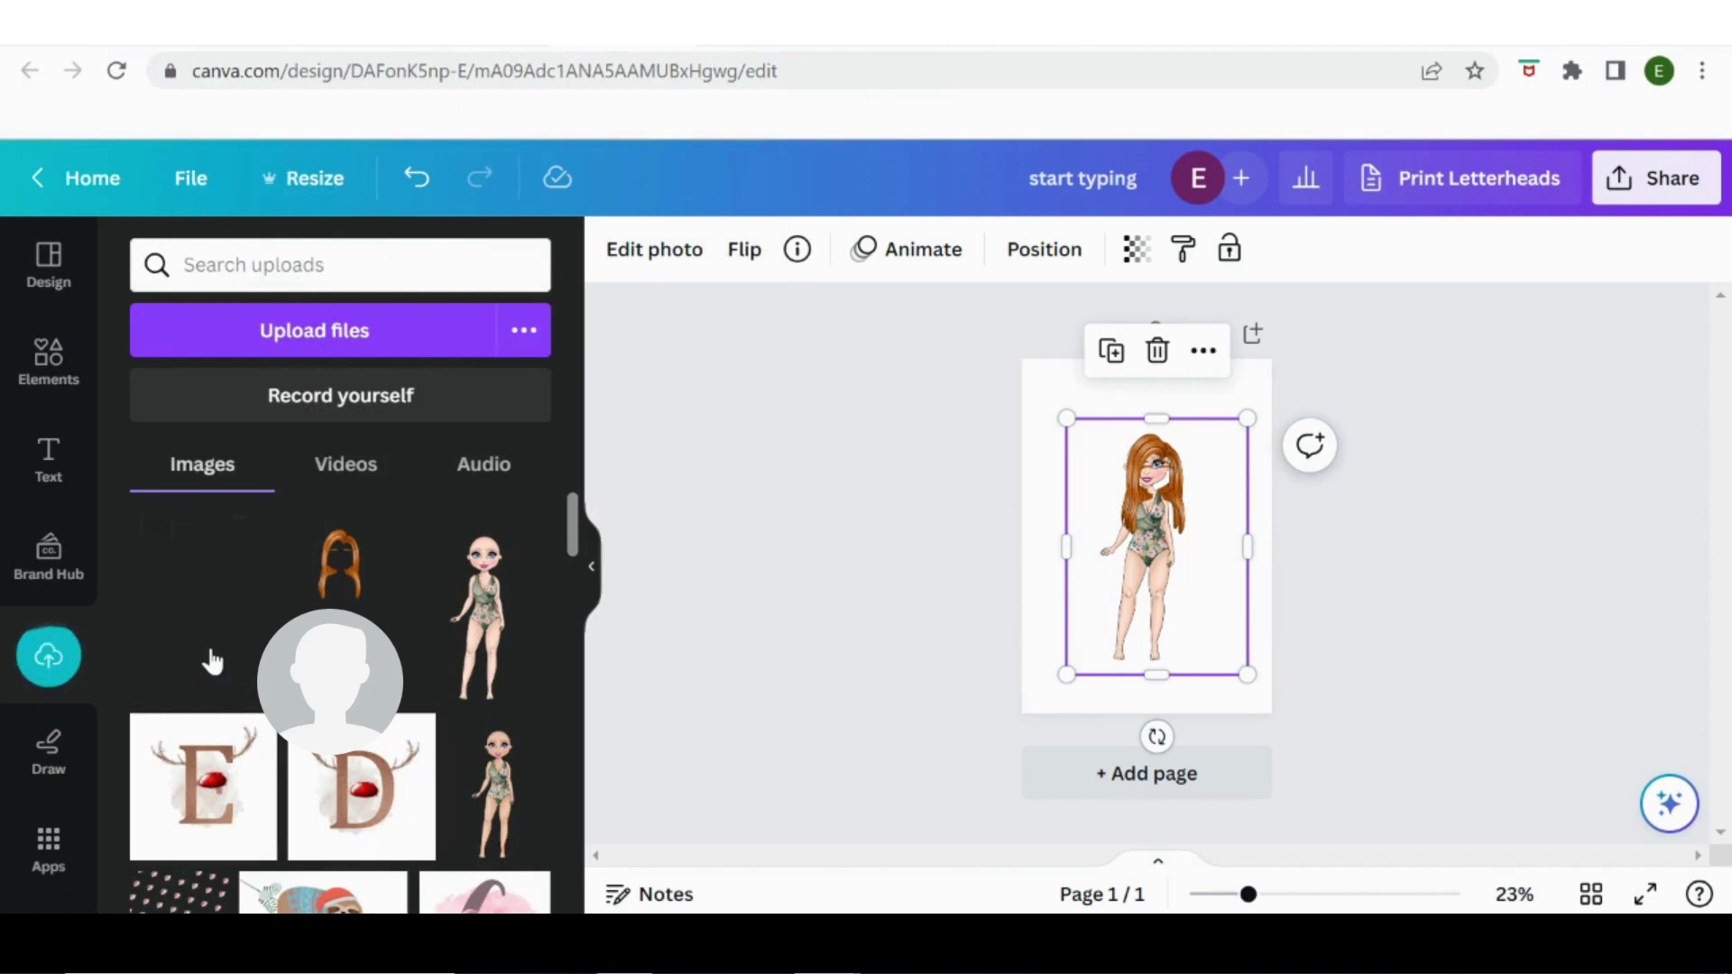
{"action": "left_click", "coordinate": [163, 650]}
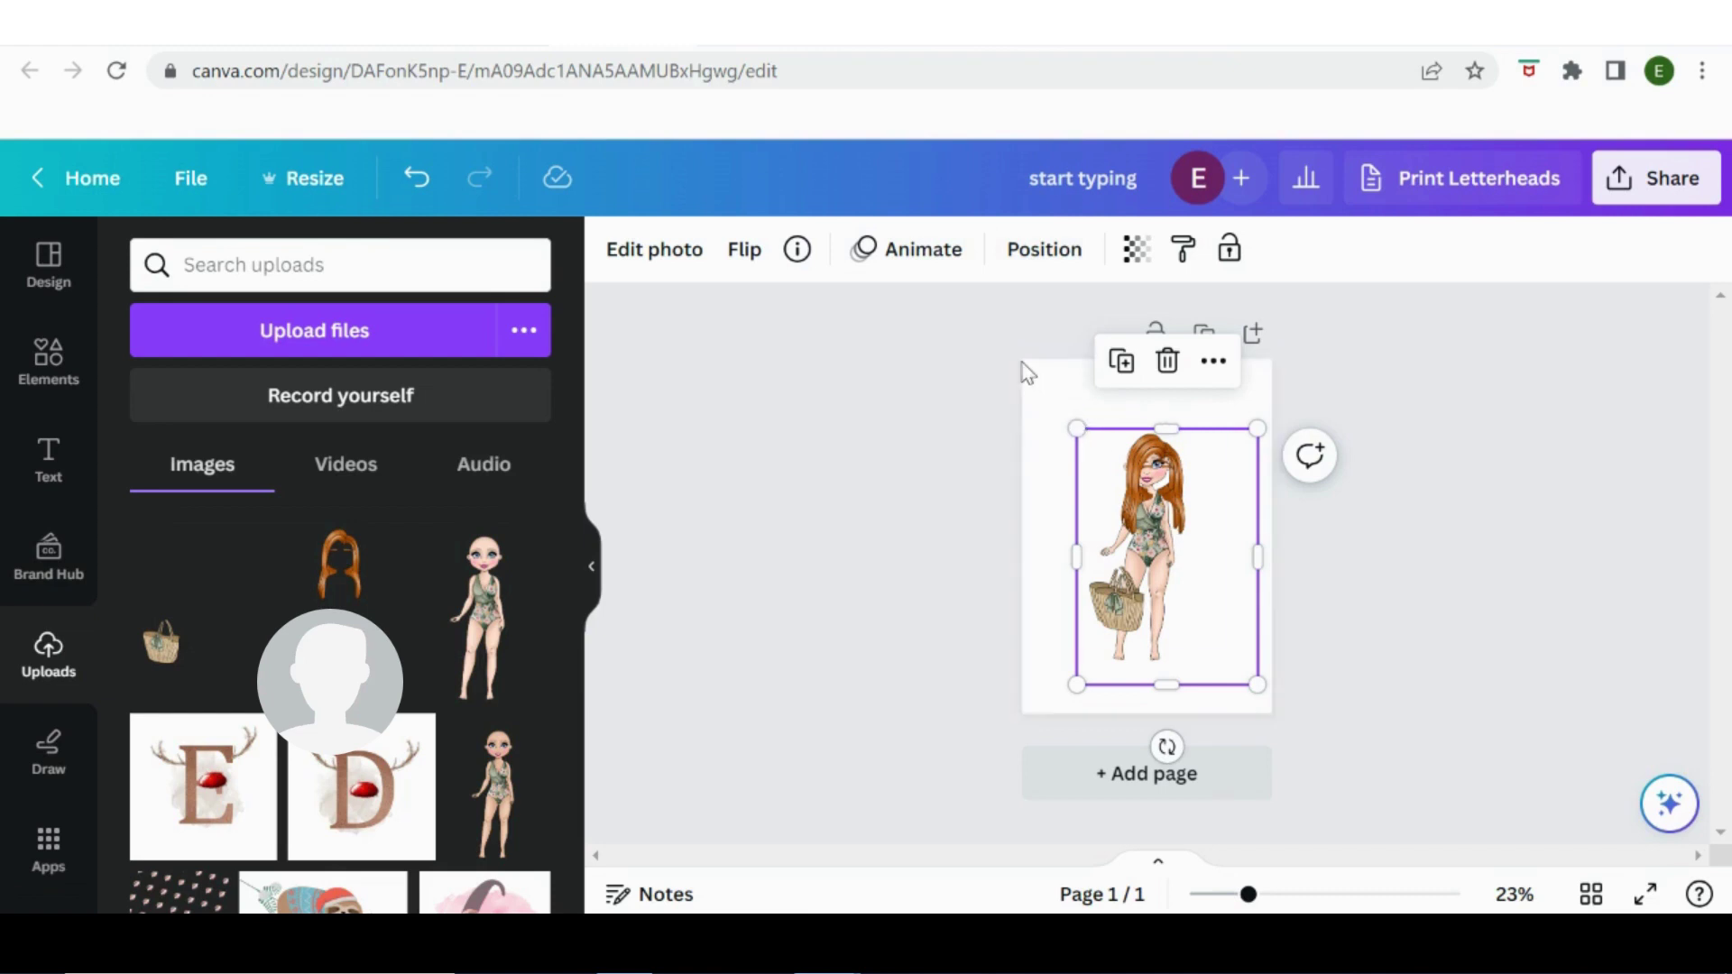
Select the body, hair and bag together and align them to Middle and Centre.
{"action": "left_click_drag", "start_coordinate": [1027, 380], "coordinate": [1276, 722]}
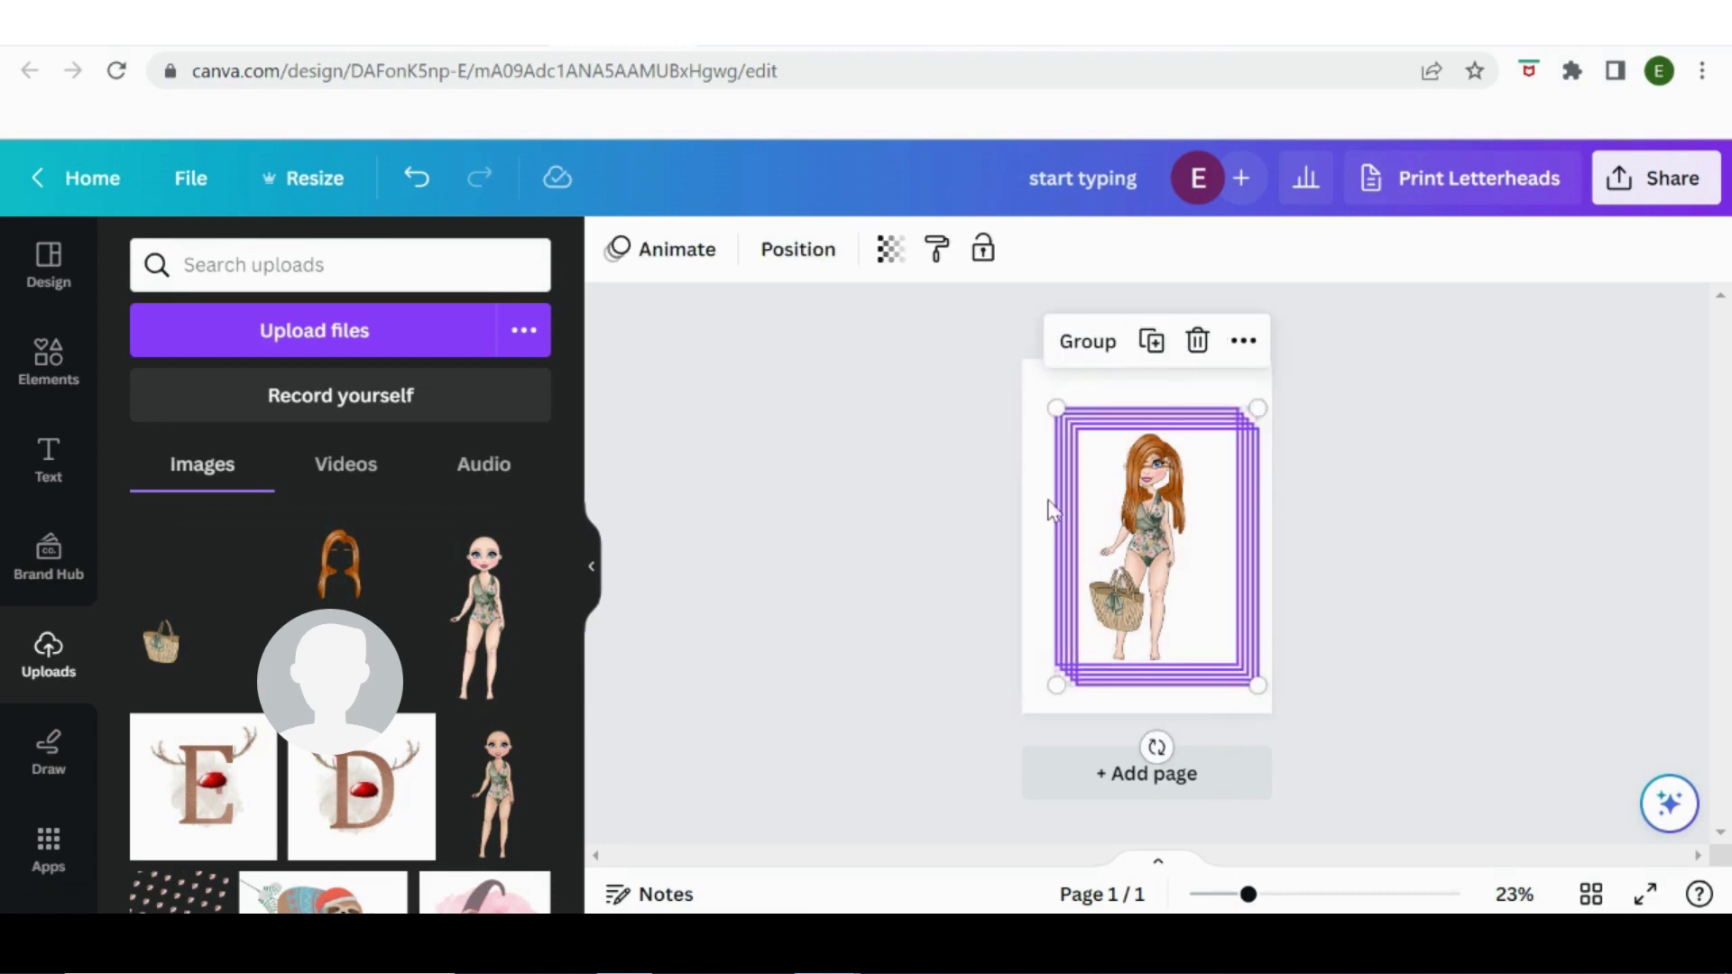
{"action": "left_click", "coordinate": [806, 254]}
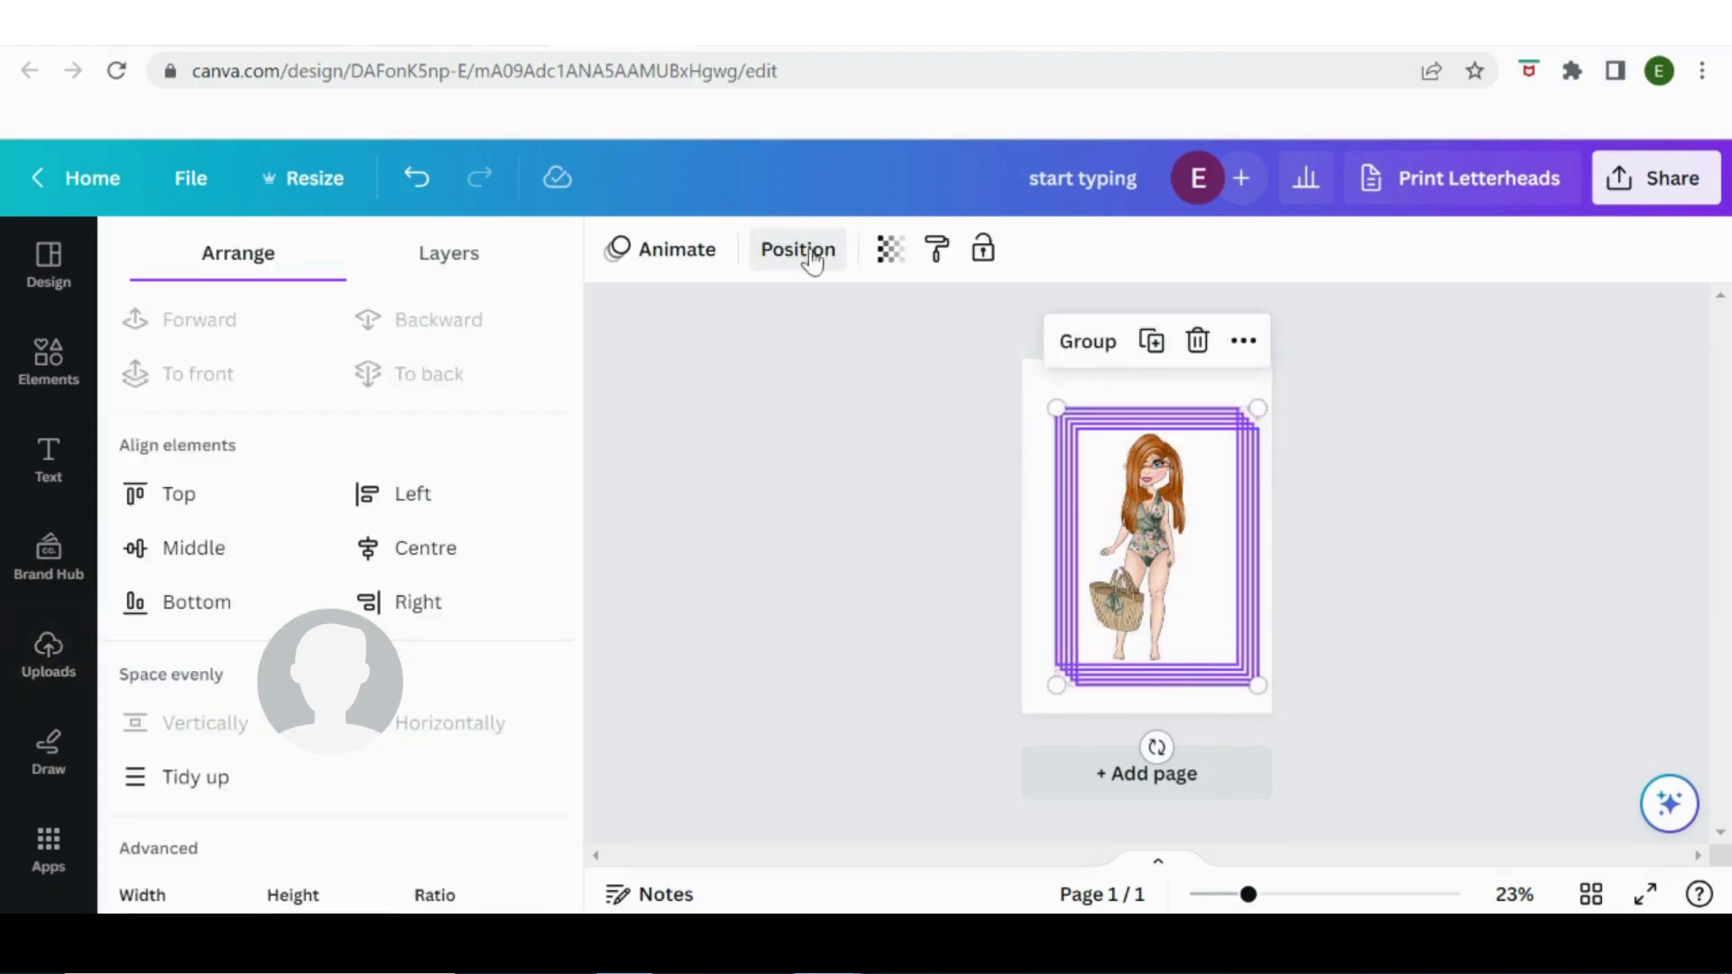
{"action": "left_click", "coordinate": [215, 545]}
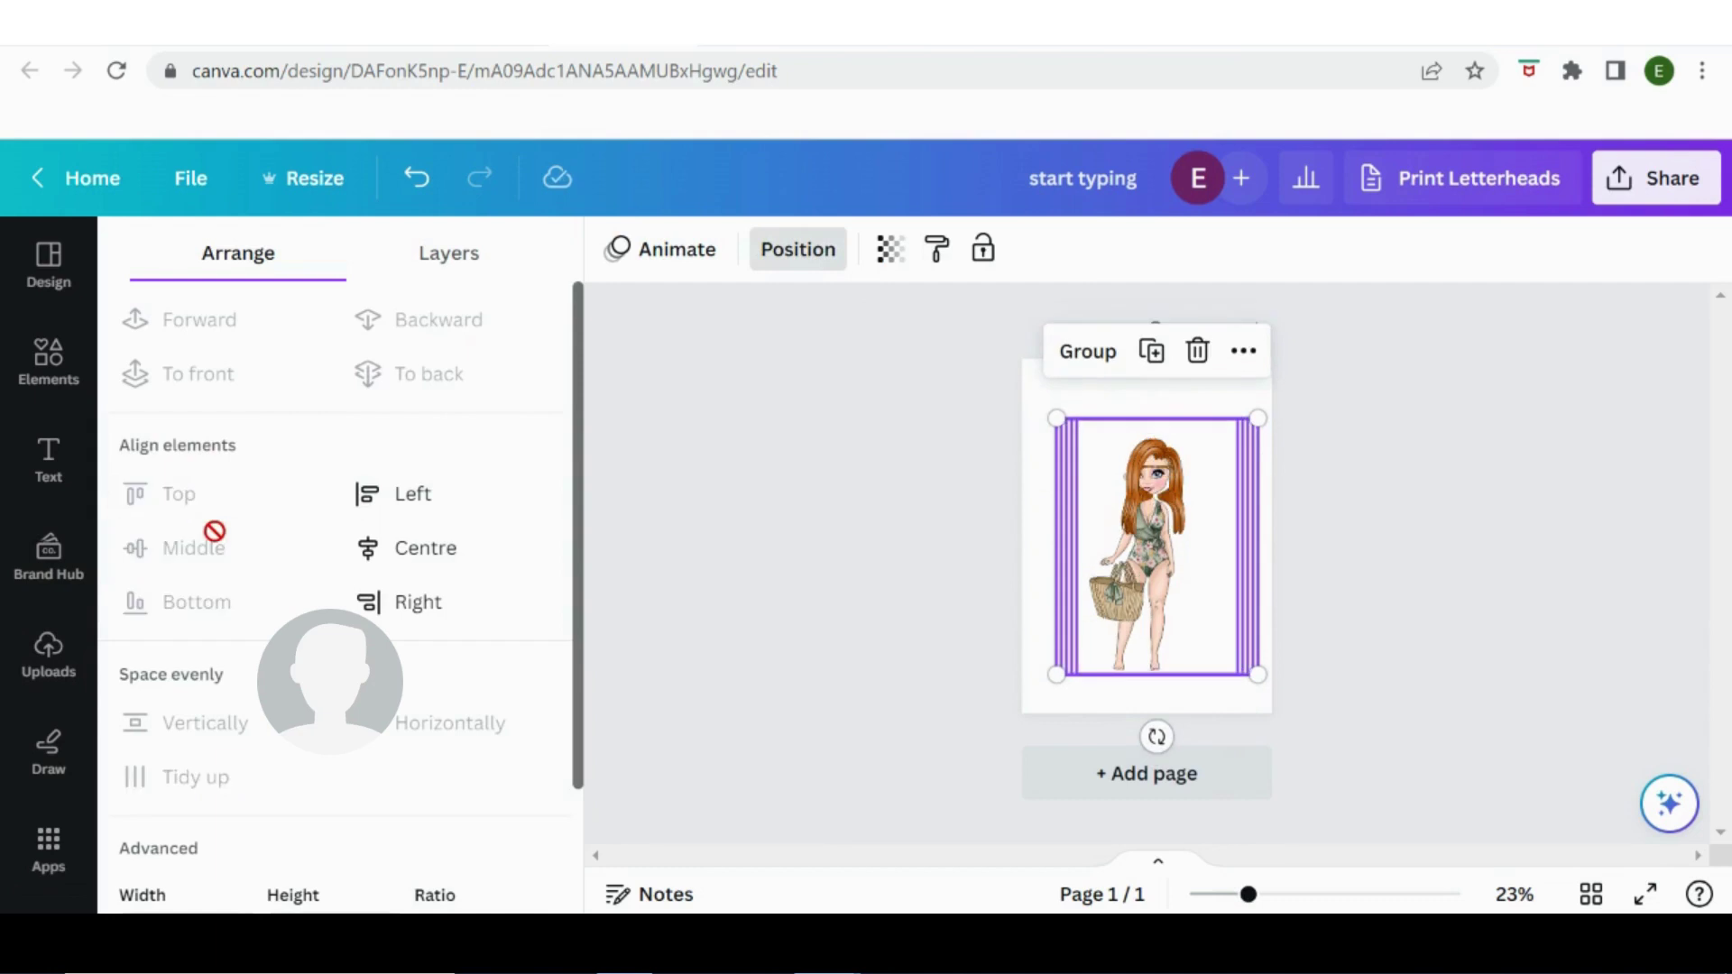
{"action": "left_click", "coordinate": [399, 550]}
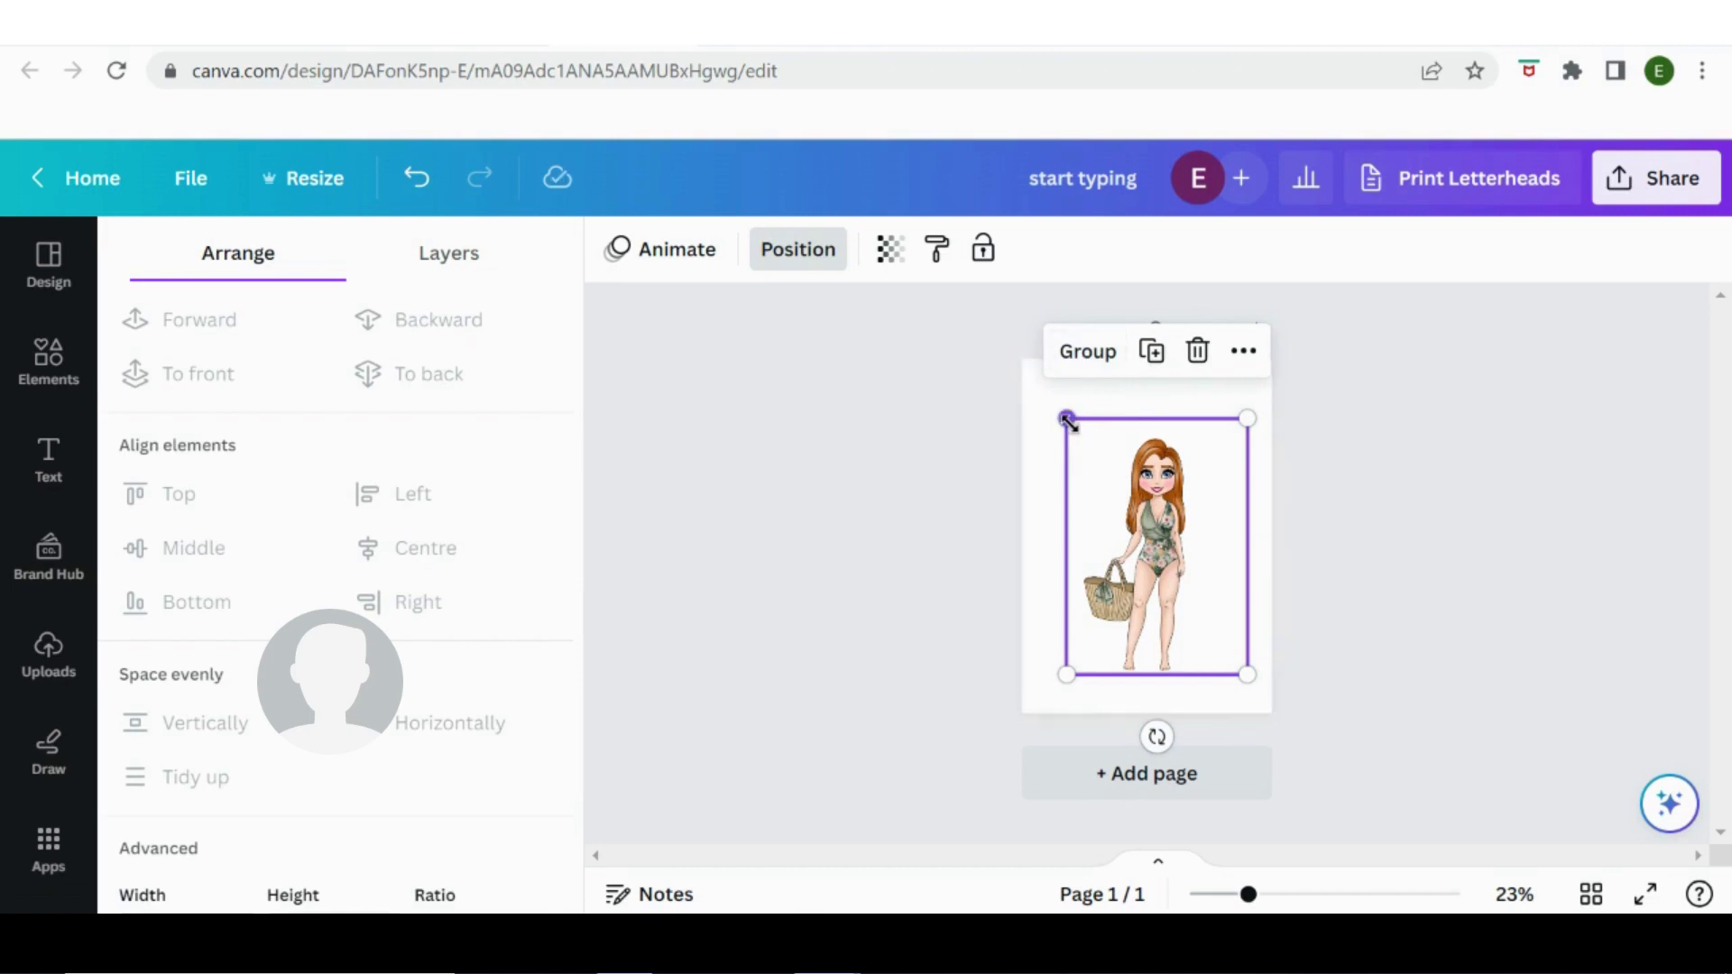
Drag the corner handle to scale the grouped doll to about 172.02 × 243.28 mm.
{"action": "left_click_drag", "start_coordinate": [1067, 421], "coordinate": [1035, 392]}
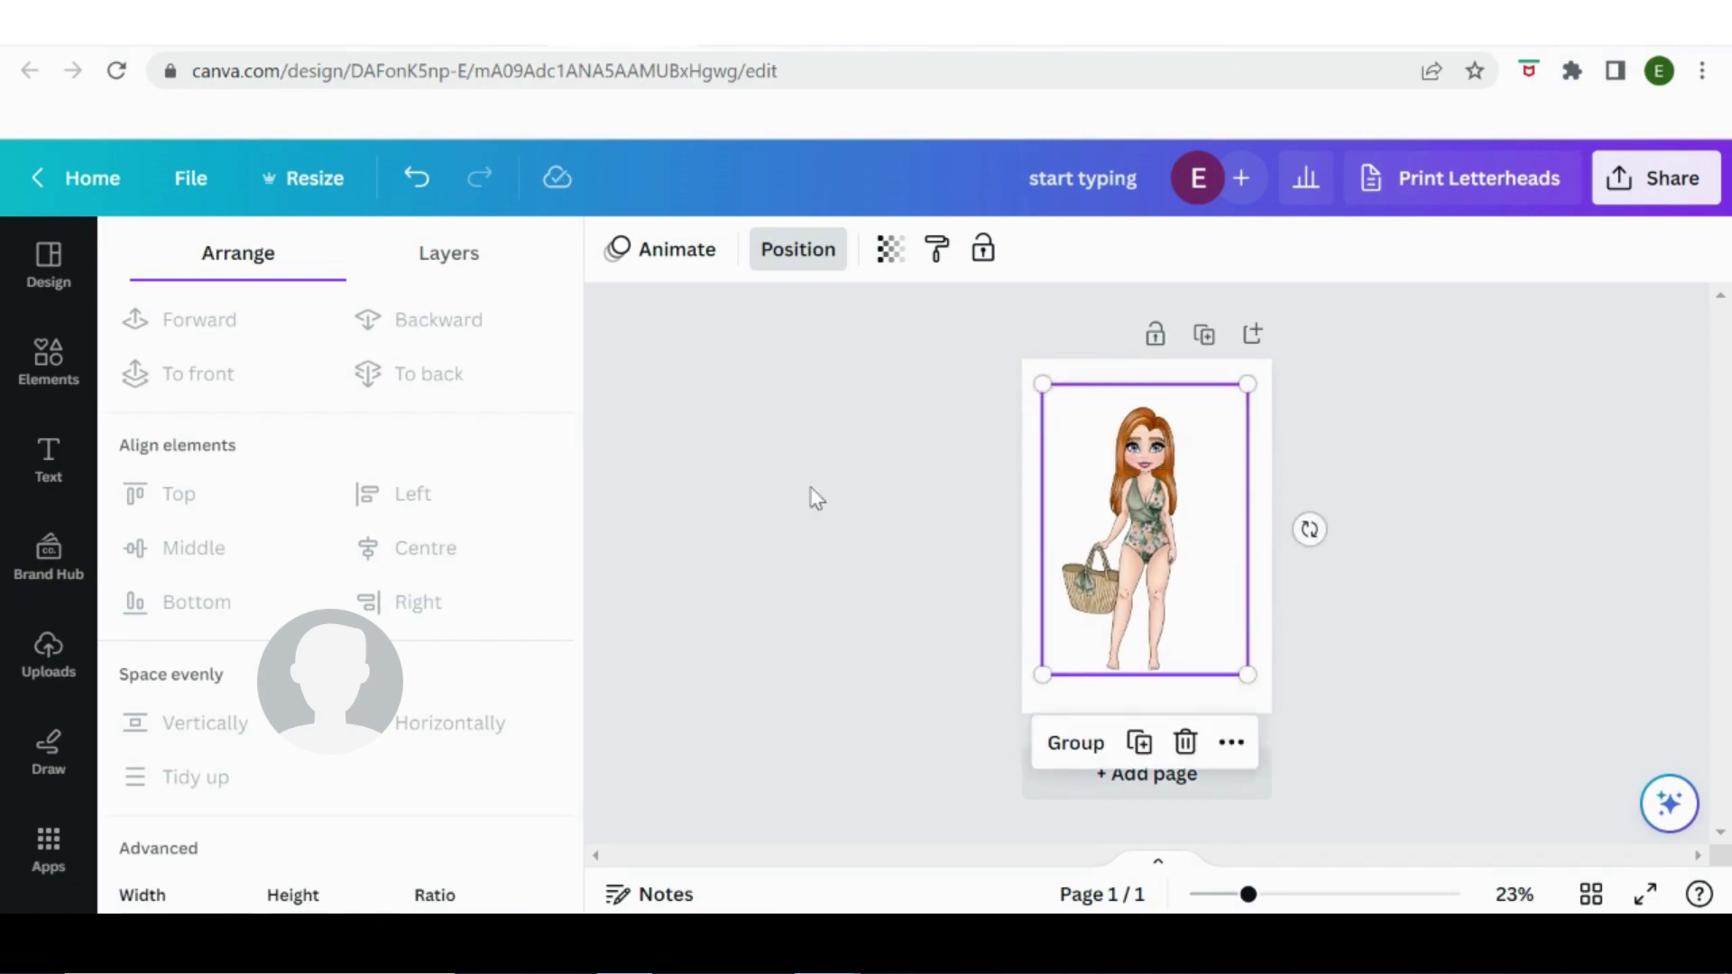
{"action": "scroll", "coordinate": [496, 714], "scroll_direction": "down", "scroll_amount": 3}
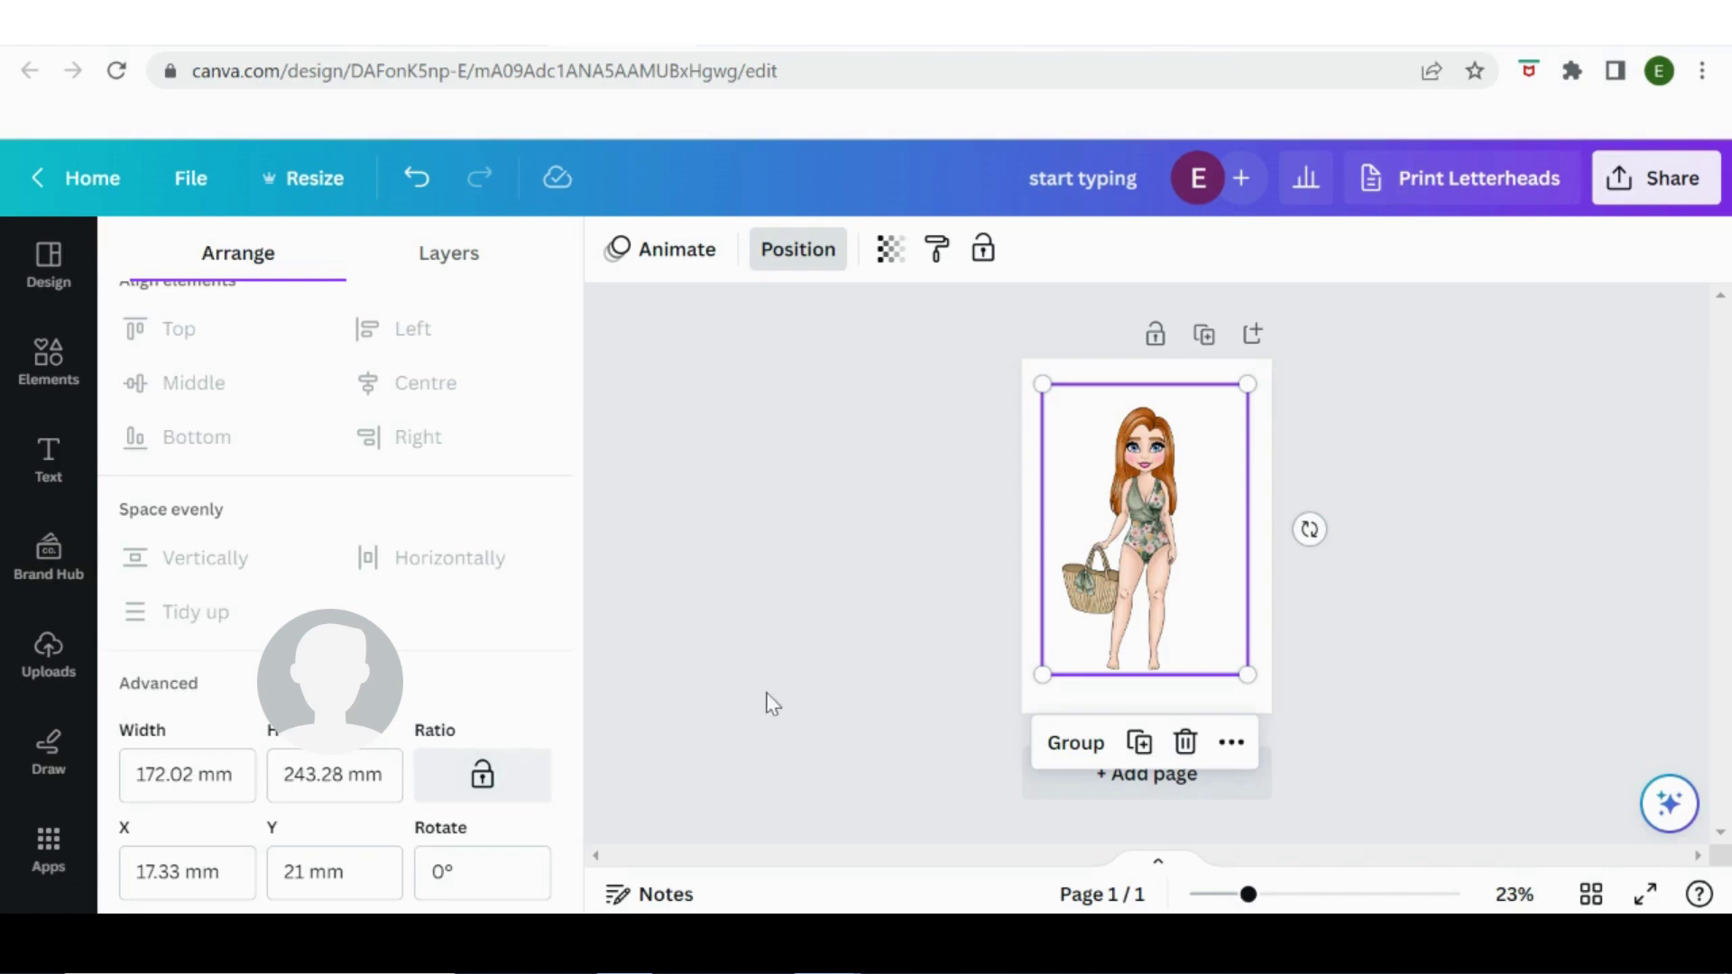
Review the file types under Share > Download, then close the download options.
{"action": "left_click", "coordinate": [1074, 181]}
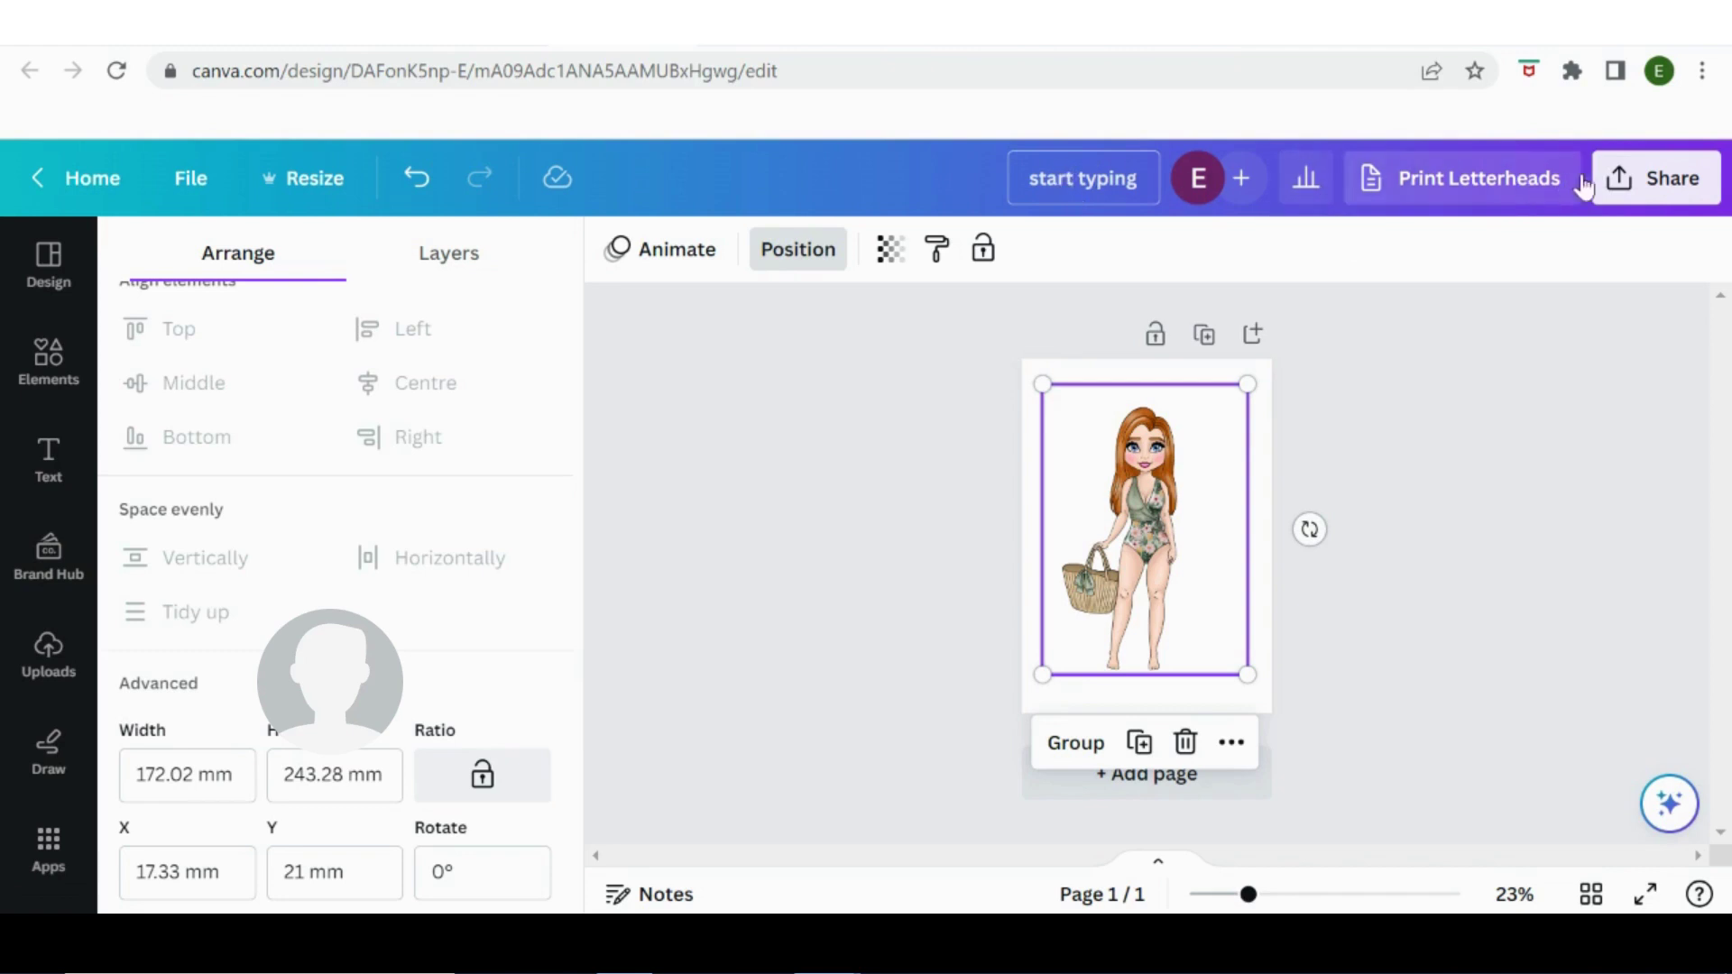
{"action": "left_click", "coordinate": [1636, 185]}
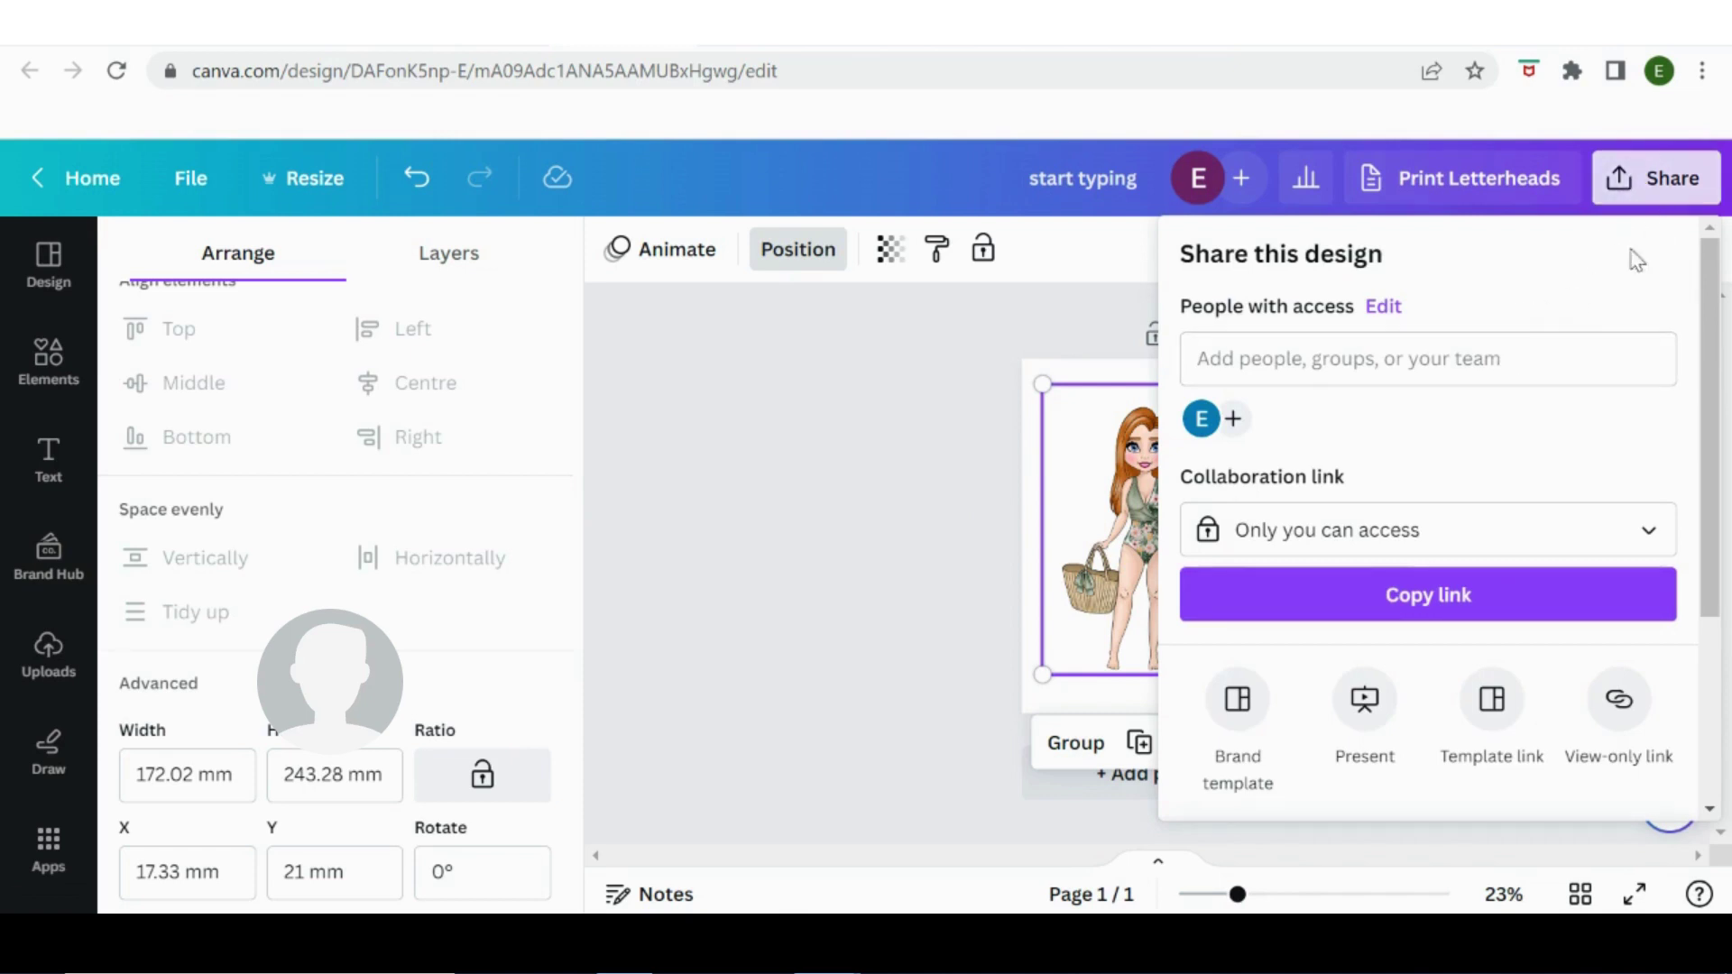
{"action": "scroll", "coordinate": [1532, 423], "scroll_direction": "down", "scroll_amount": 3}
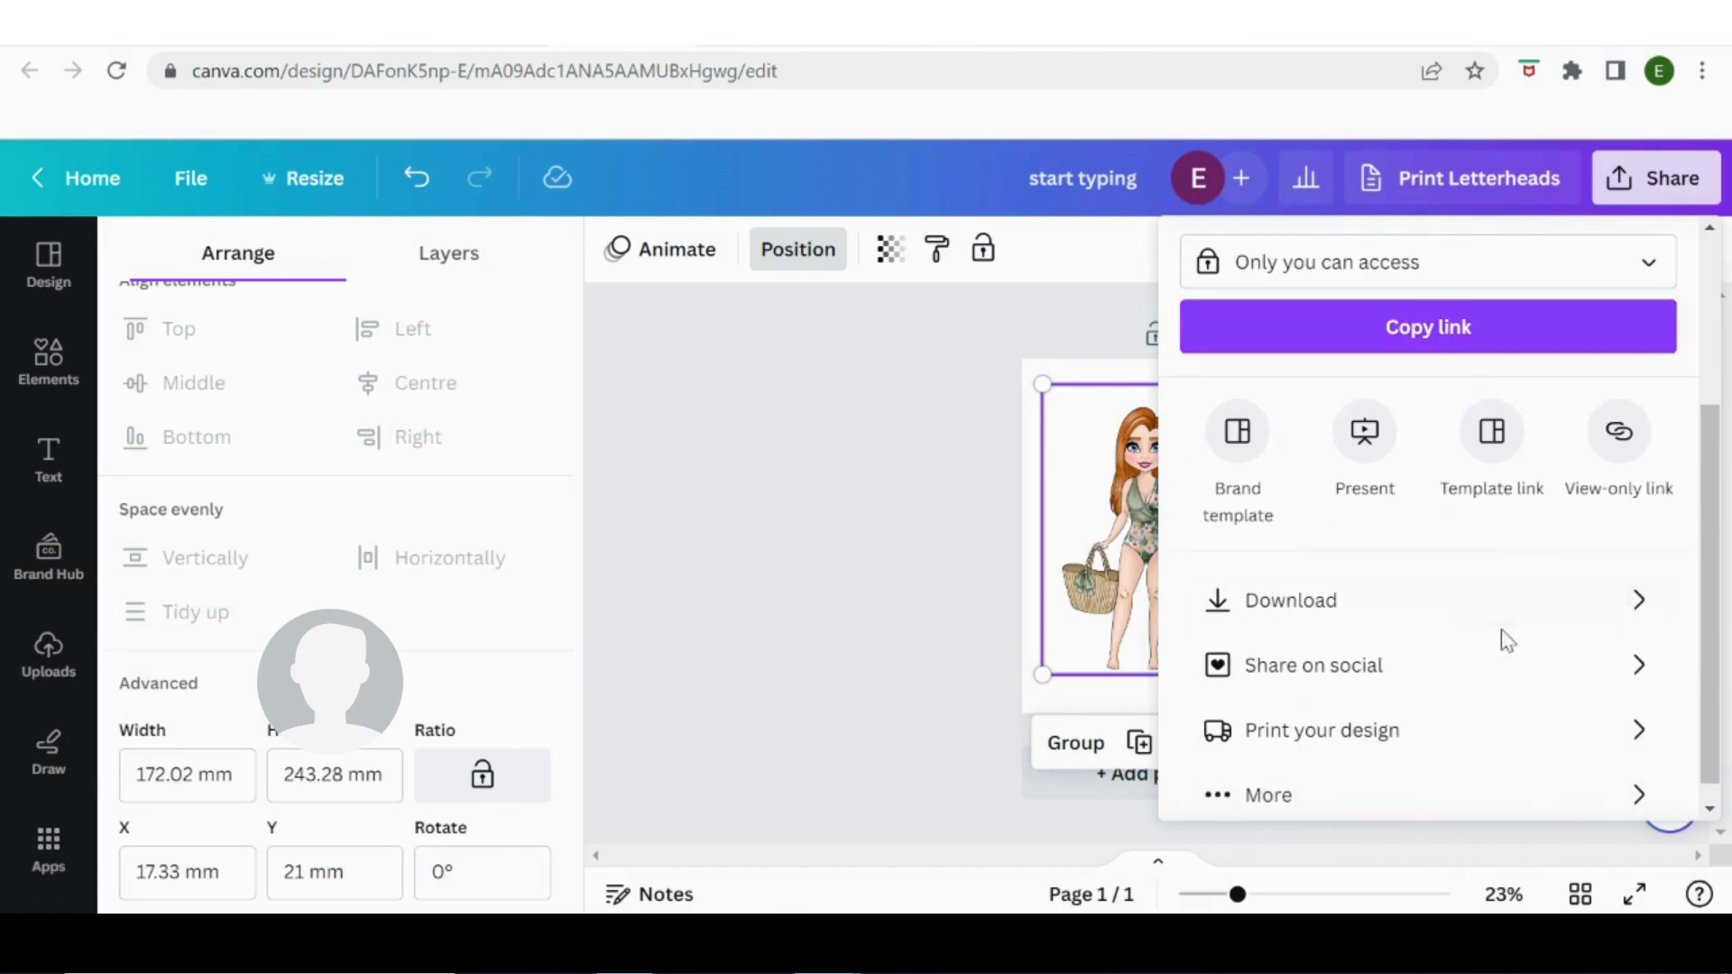
{"action": "left_click", "coordinate": [1493, 630]}
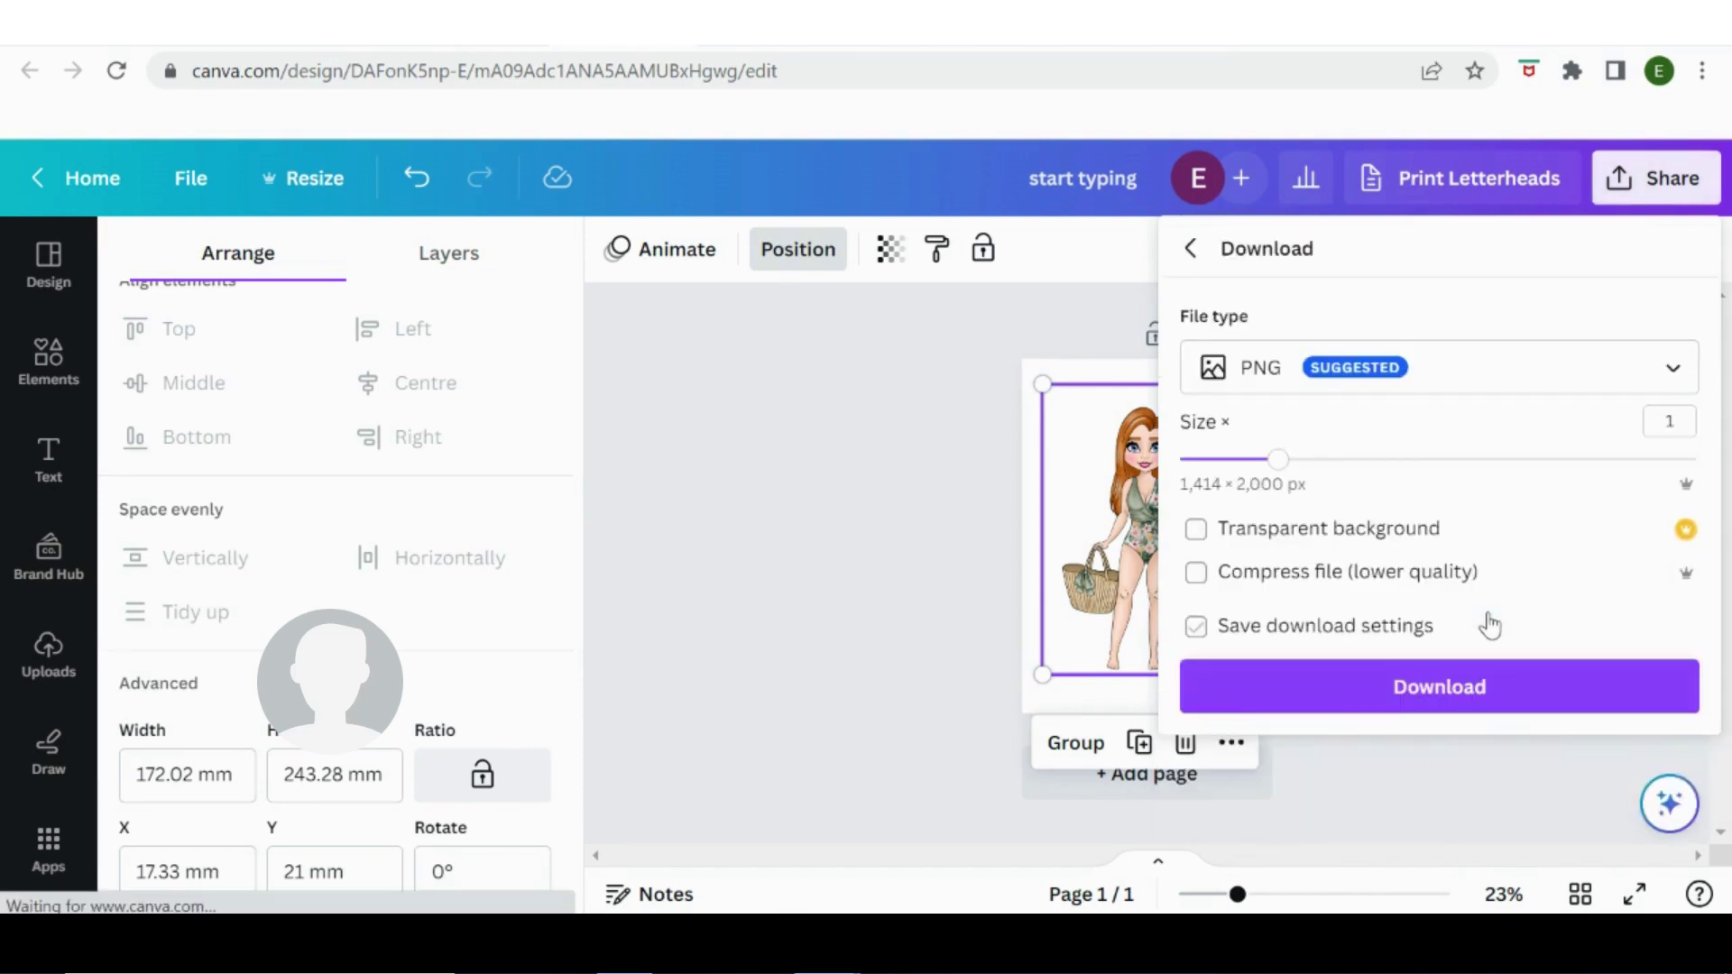
{"action": "left_click", "coordinate": [1479, 384]}
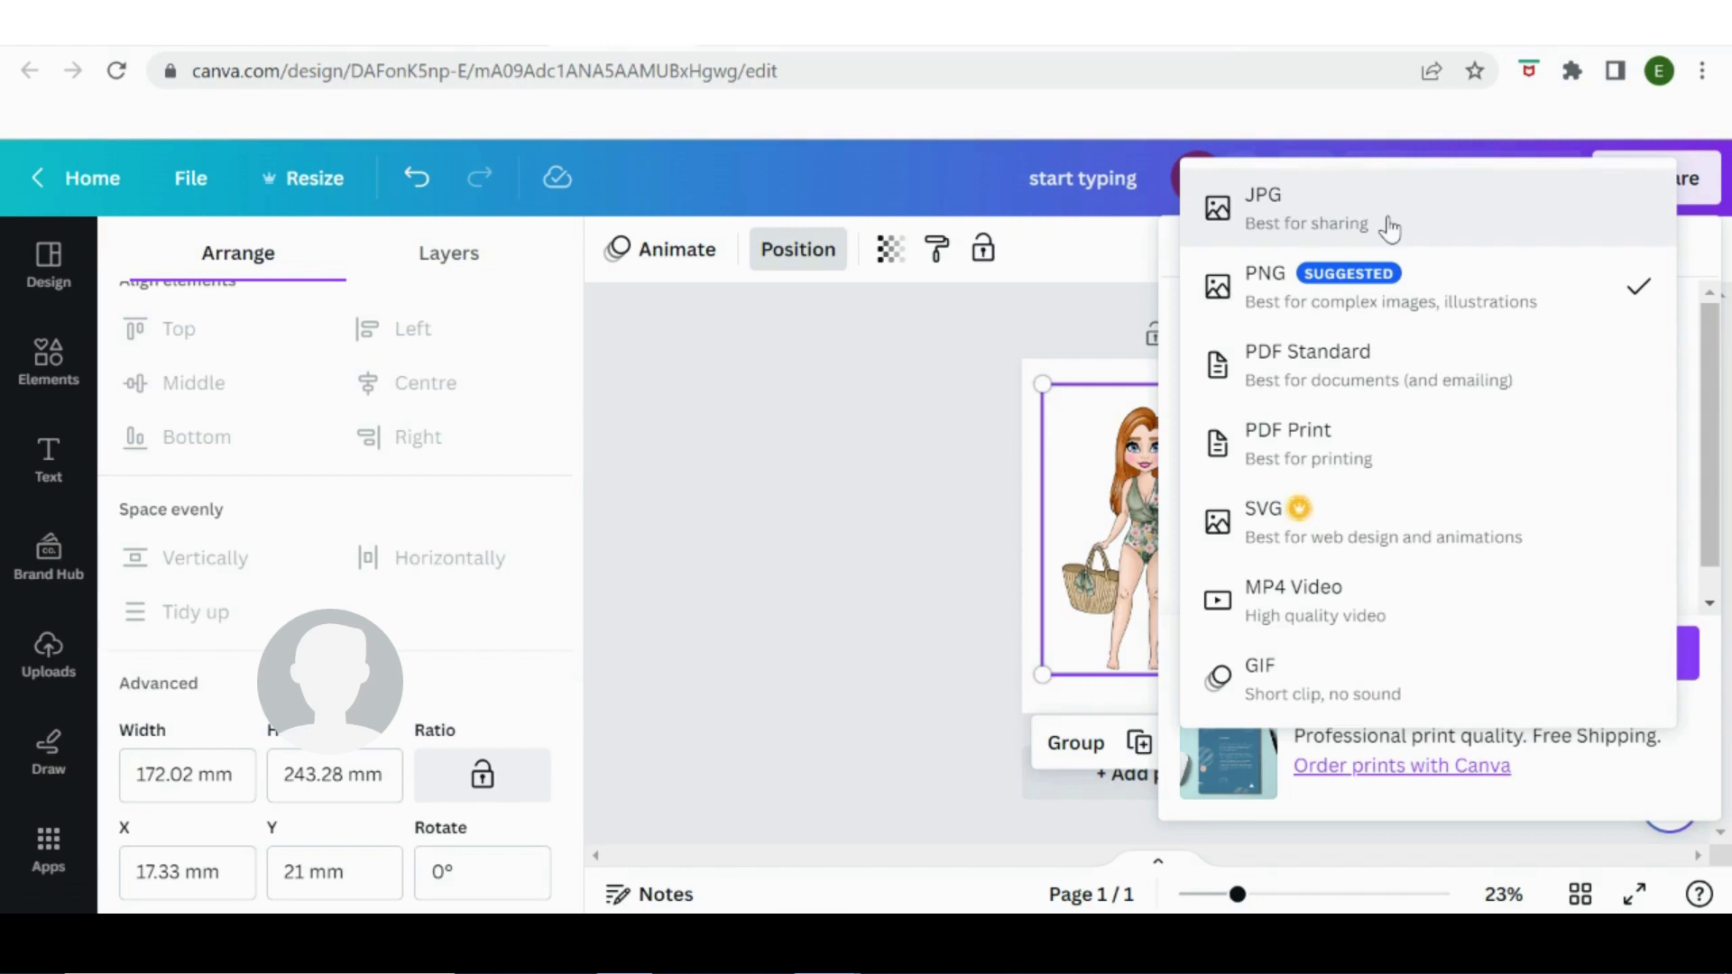
{"action": "left_click", "coordinate": [1068, 330]}
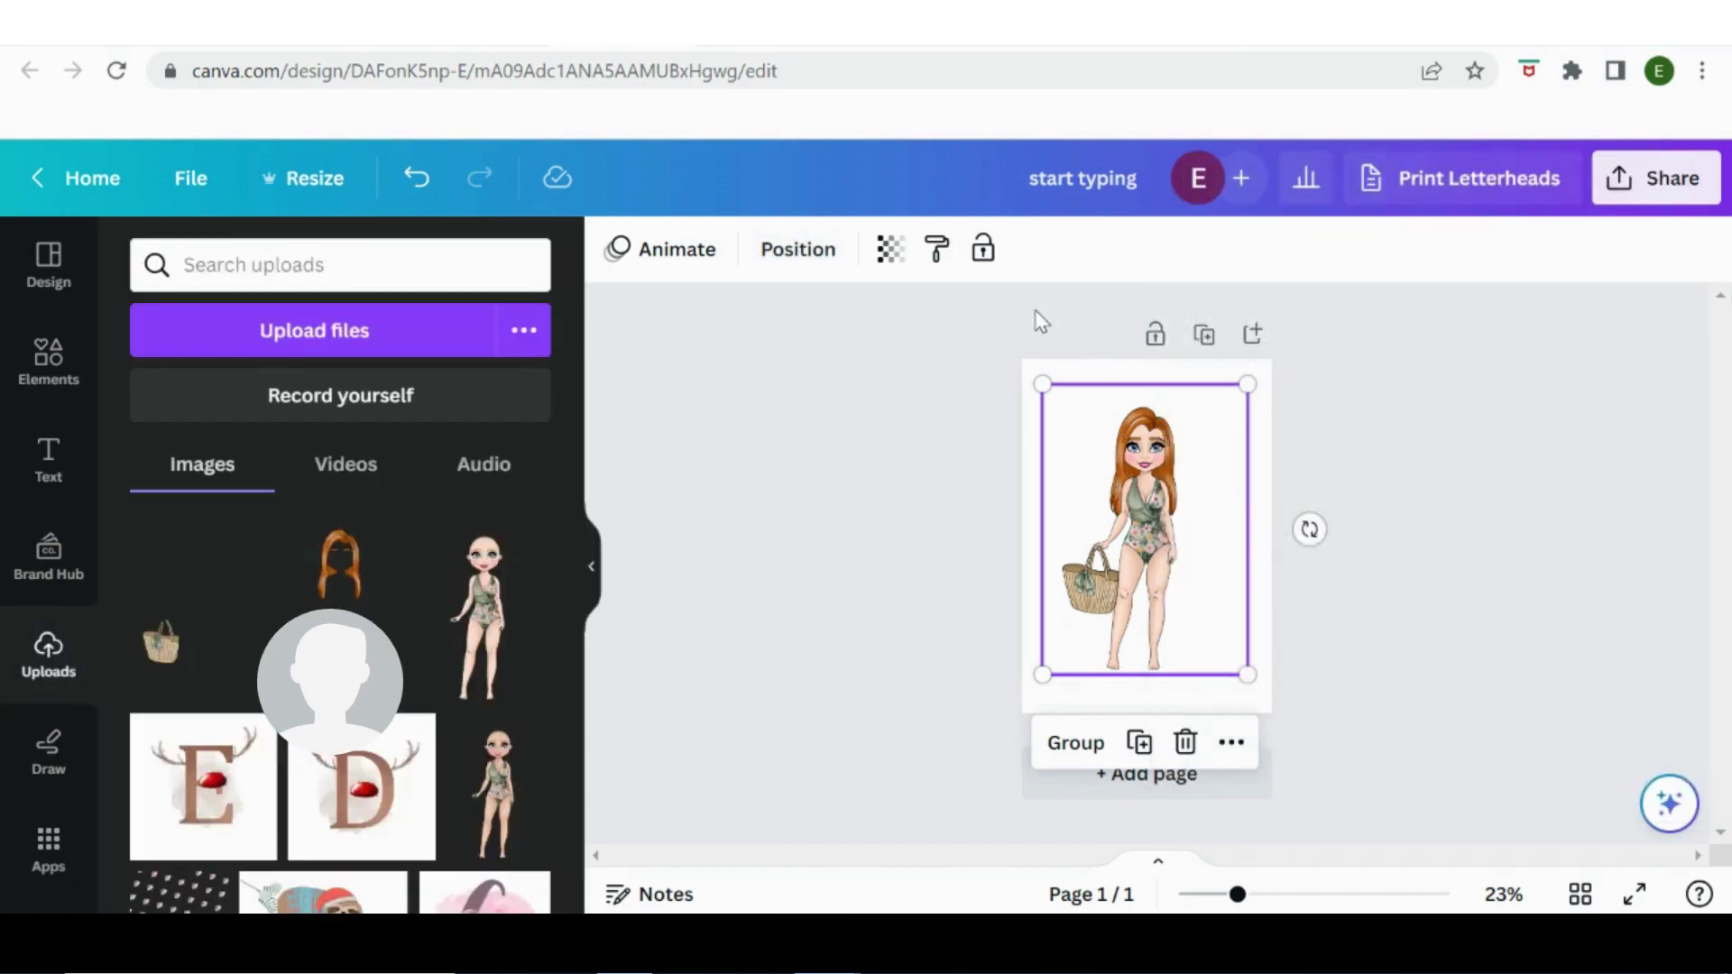